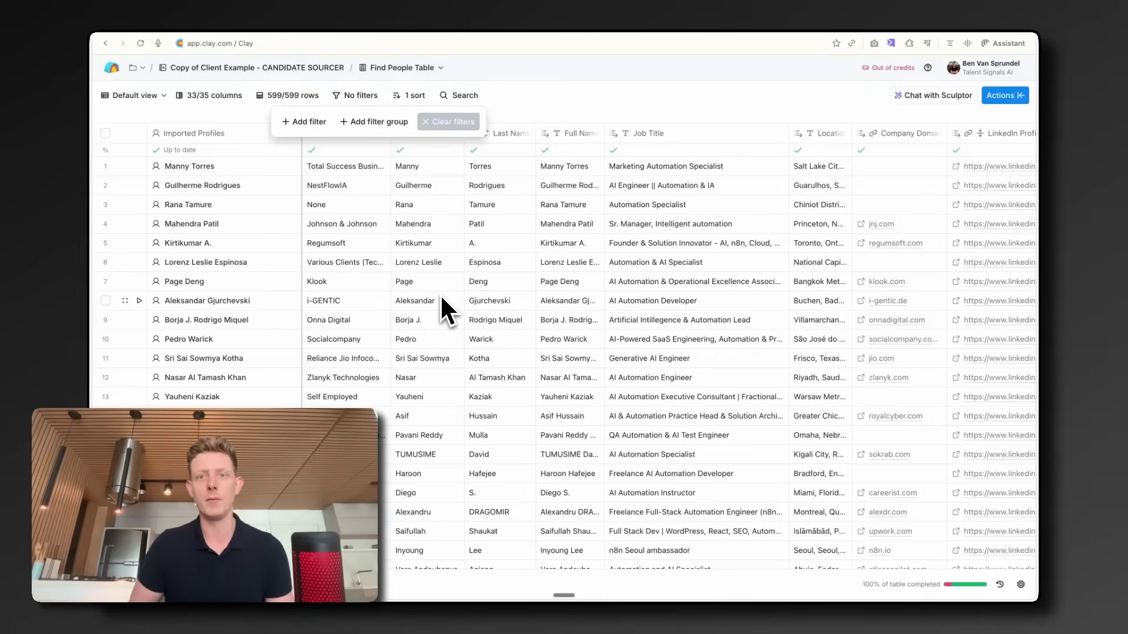
scroll(440, 293, down, 2)
scroll(439, 293, down, 8)
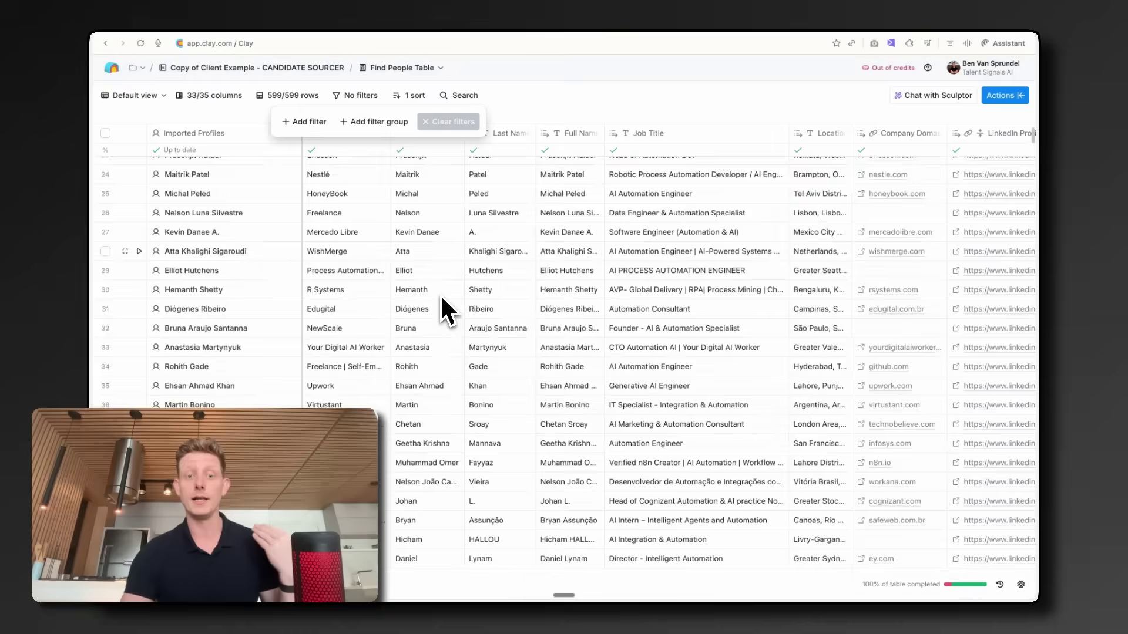
scroll(439, 294, down, 6)
scroll(439, 293, down, 6)
scroll(439, 294, down, 7)
scroll(440, 294, down, 4)
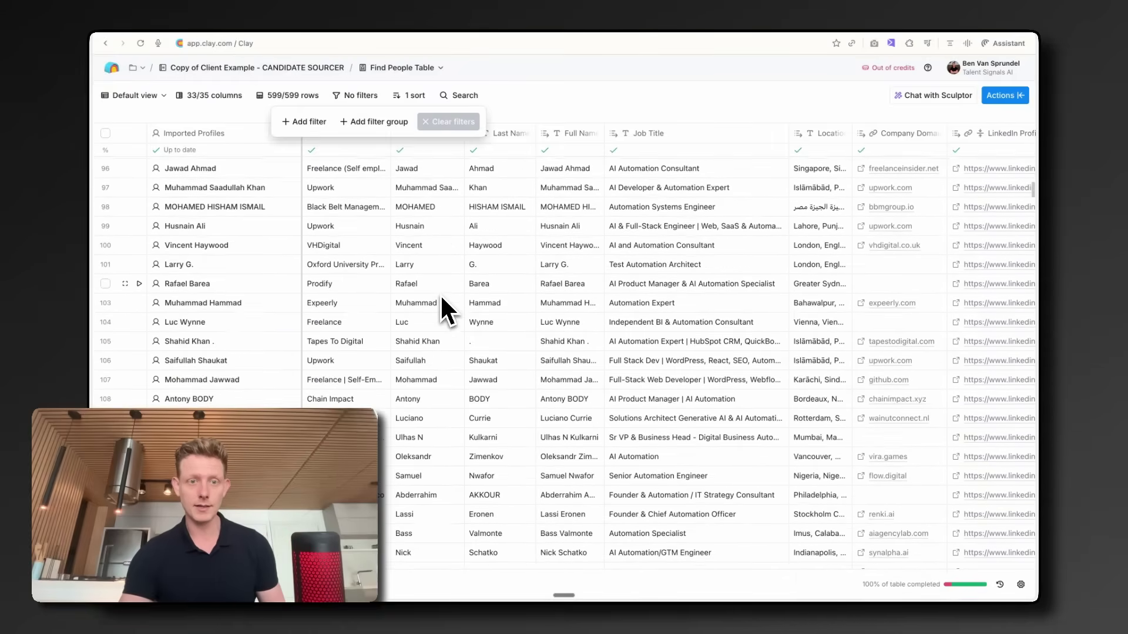
scroll(439, 293, down, 1)
scroll(440, 293, down, 3)
scroll(440, 293, down, 3)
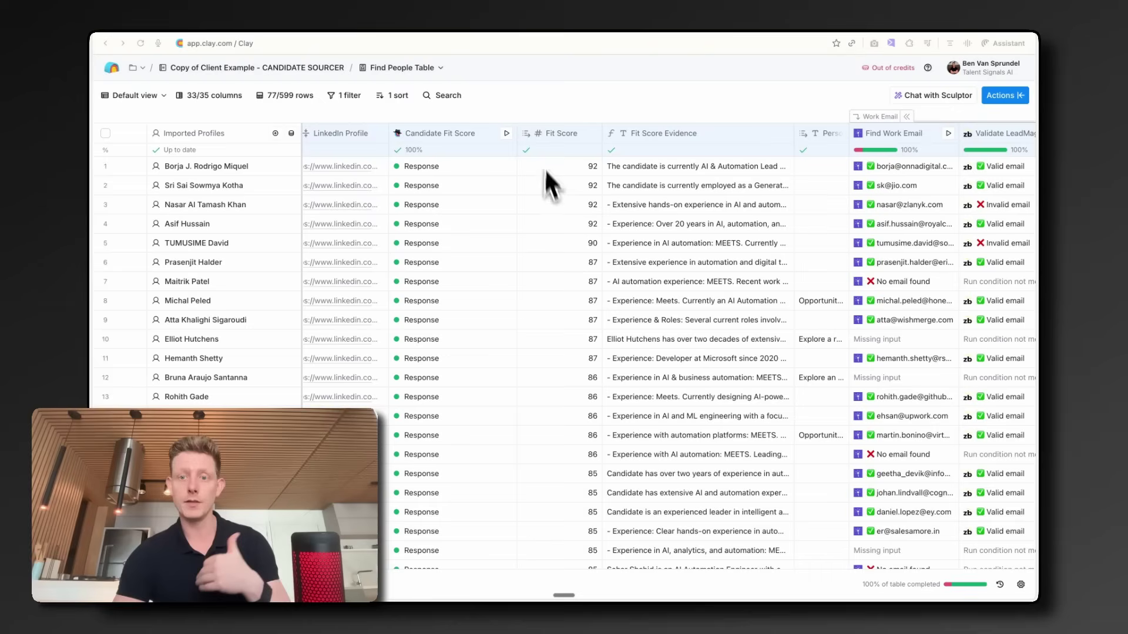
scroll(558, 149, right, 2)
scroll(555, 169, right, 4)
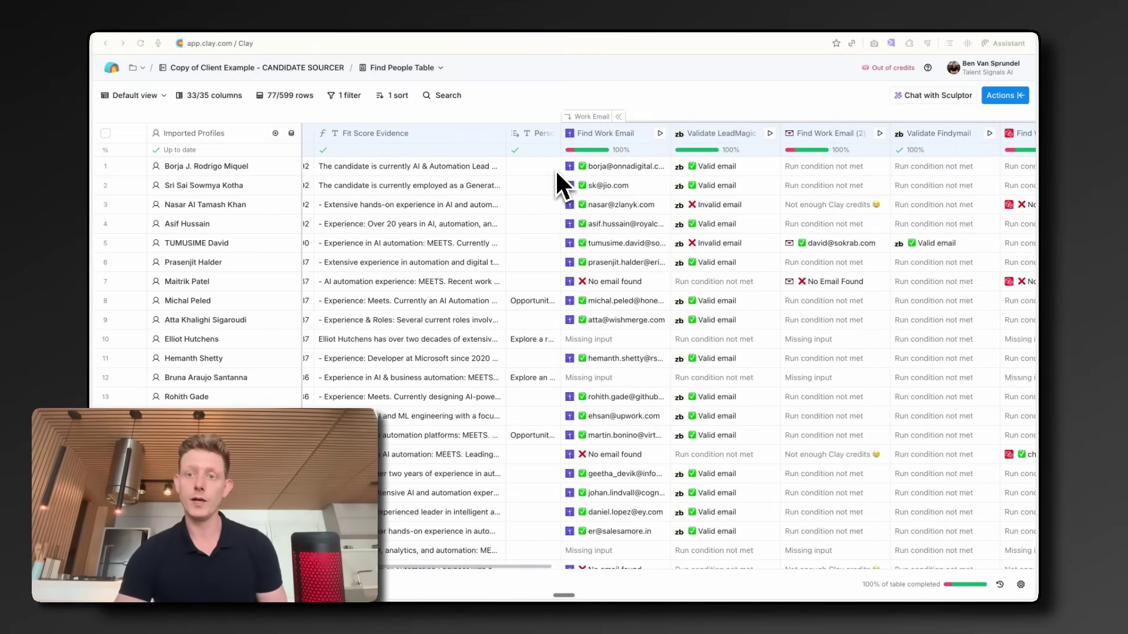
scroll(555, 169, right, 3)
scroll(513, 192, right, 1)
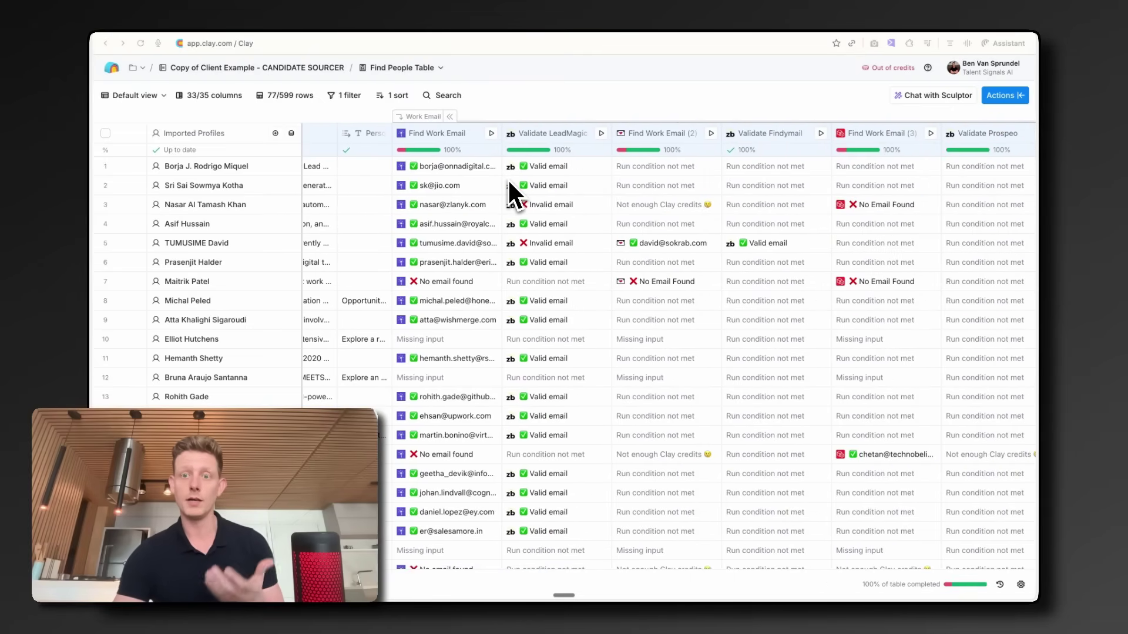
scroll(514, 189, right, 2)
scroll(511, 195, right, 2)
scroll(511, 194, right, 3)
key(Return)
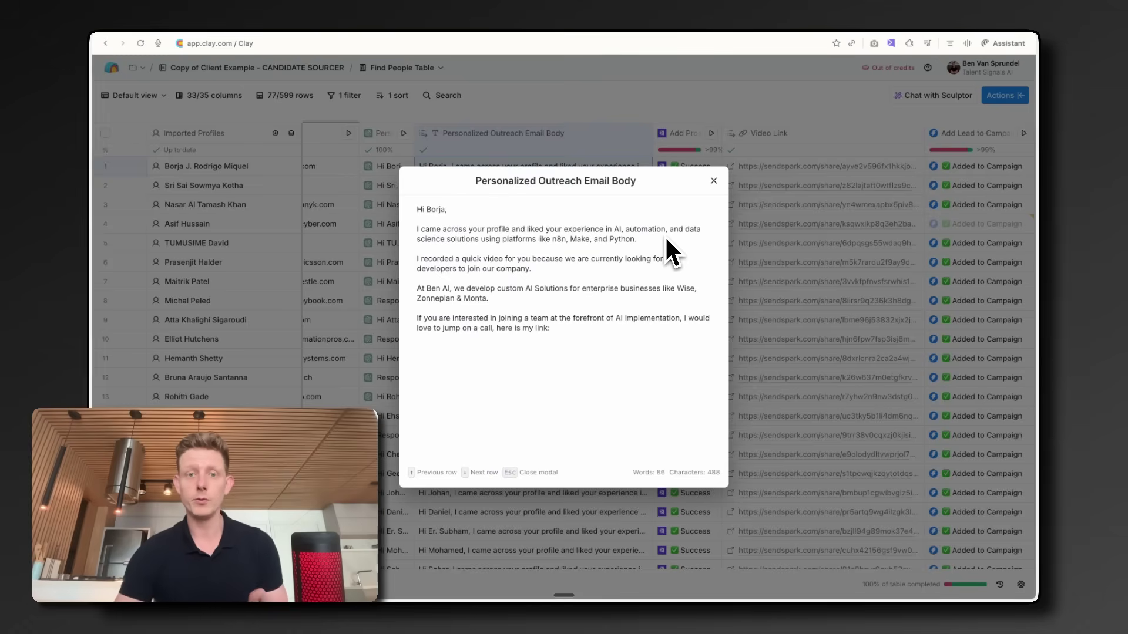
key(Escape)
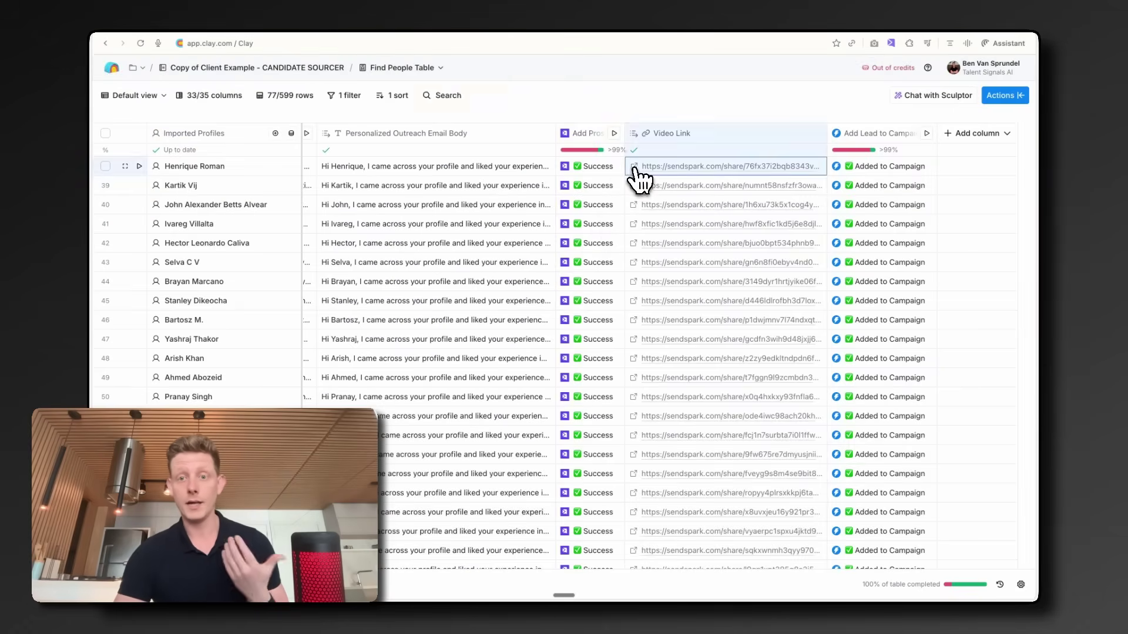
click(631, 167)
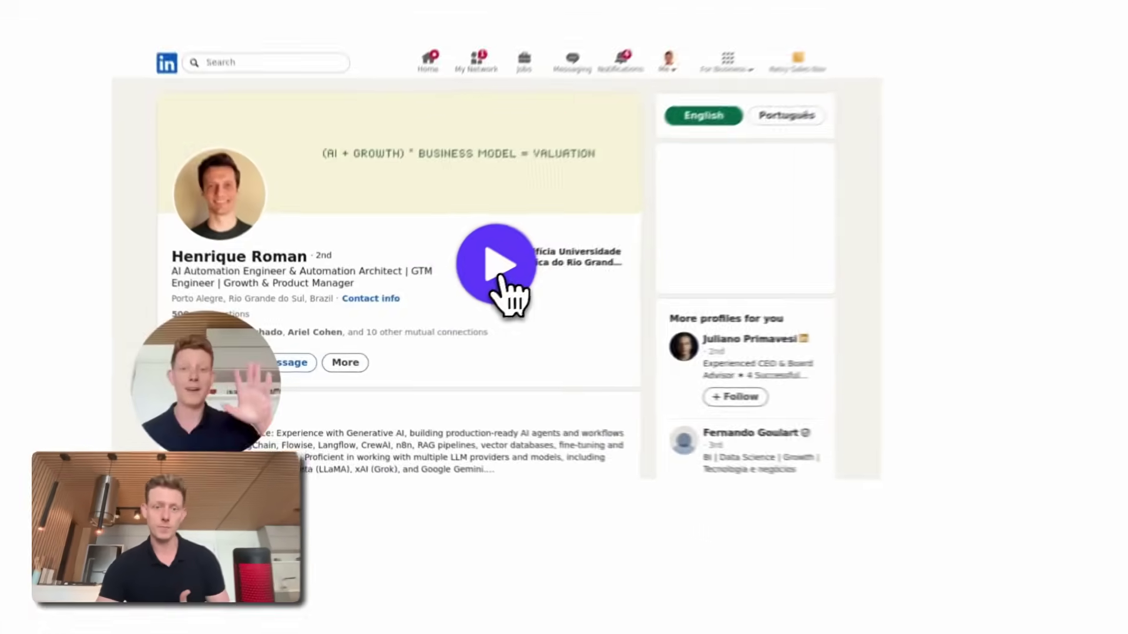
click(431, 301)
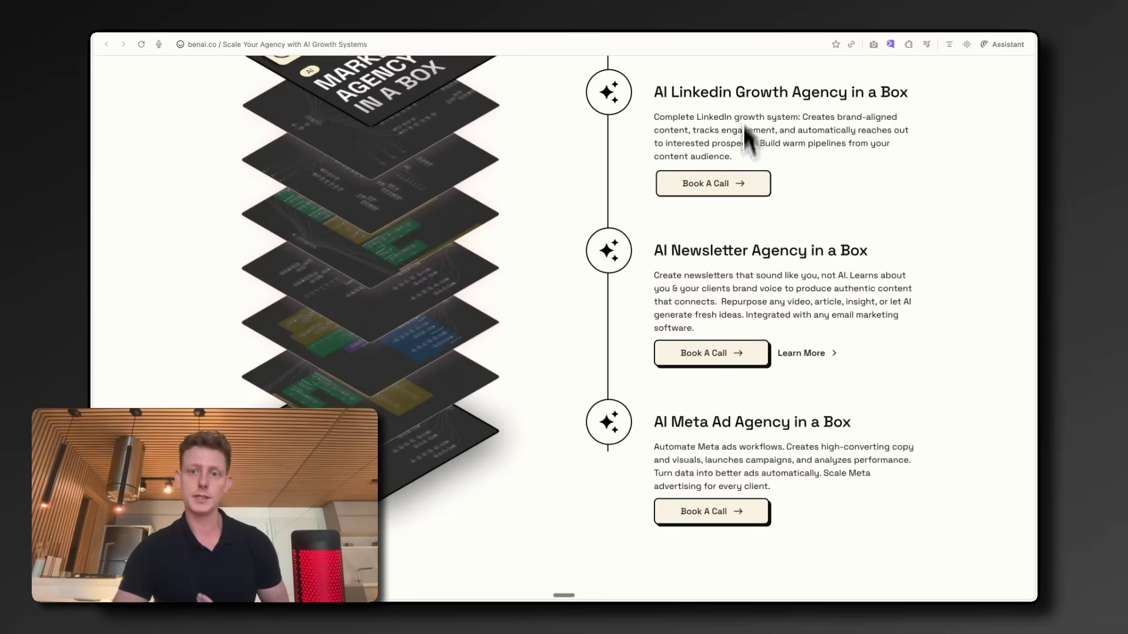
scroll(743, 150, up, 3)
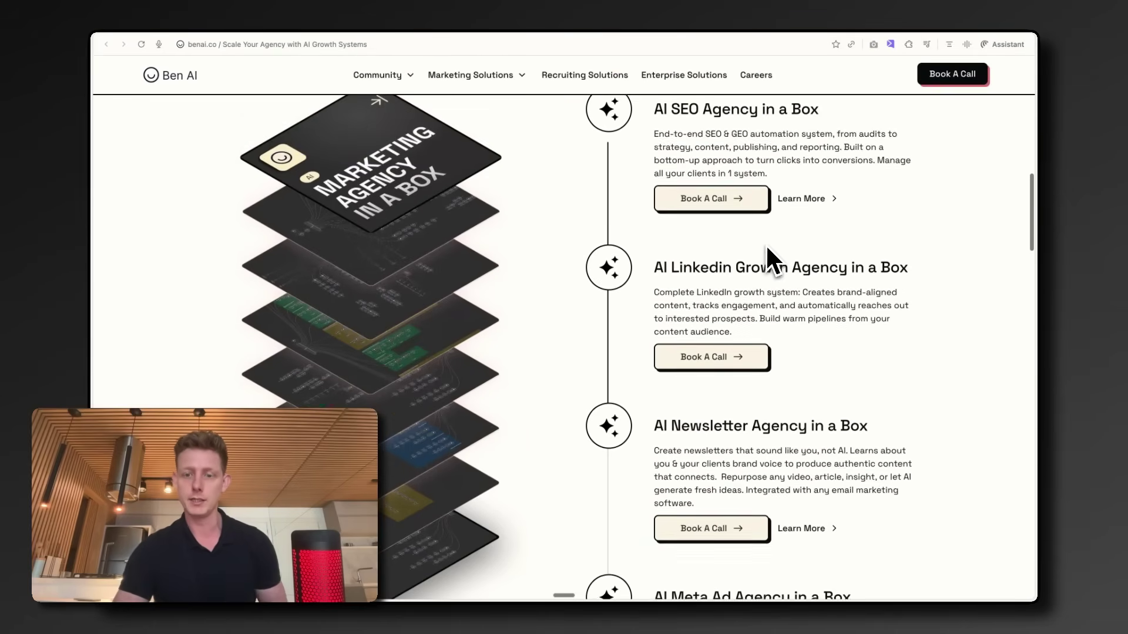
scroll(766, 244, down, 2)
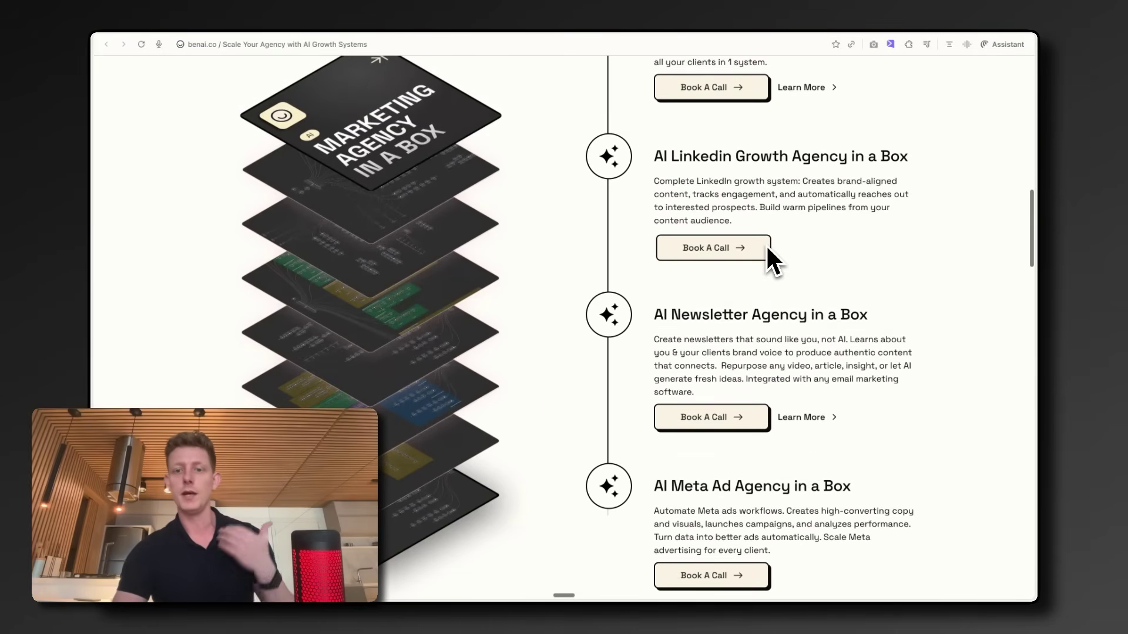
Step: Open a detailed BenAI service page from the services list
click(791, 84)
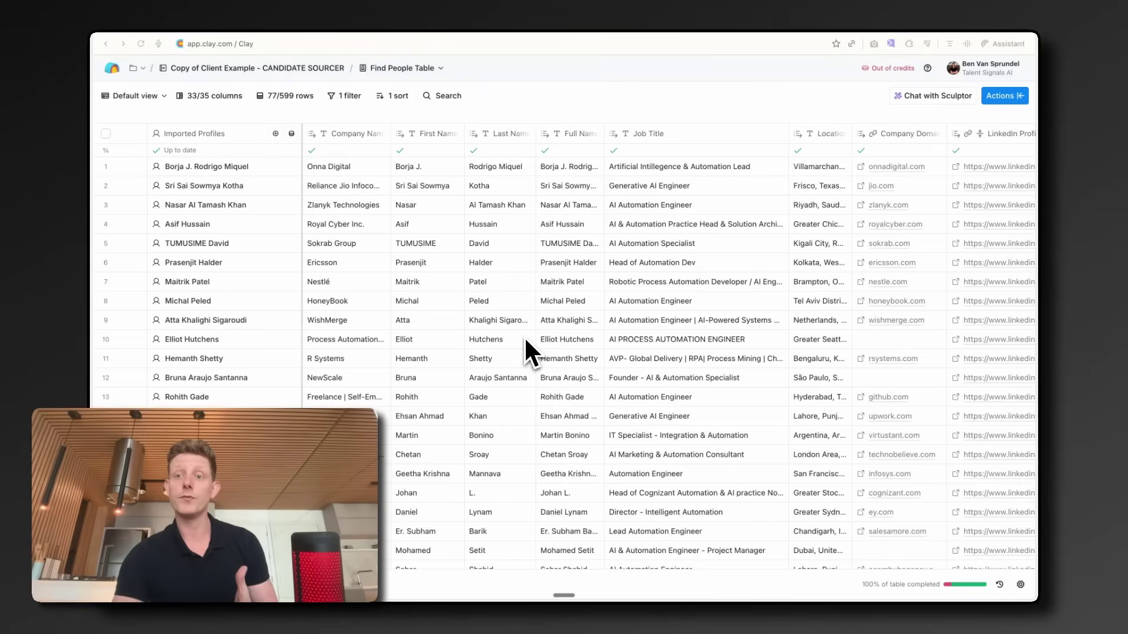
scroll(526, 339, right, 3)
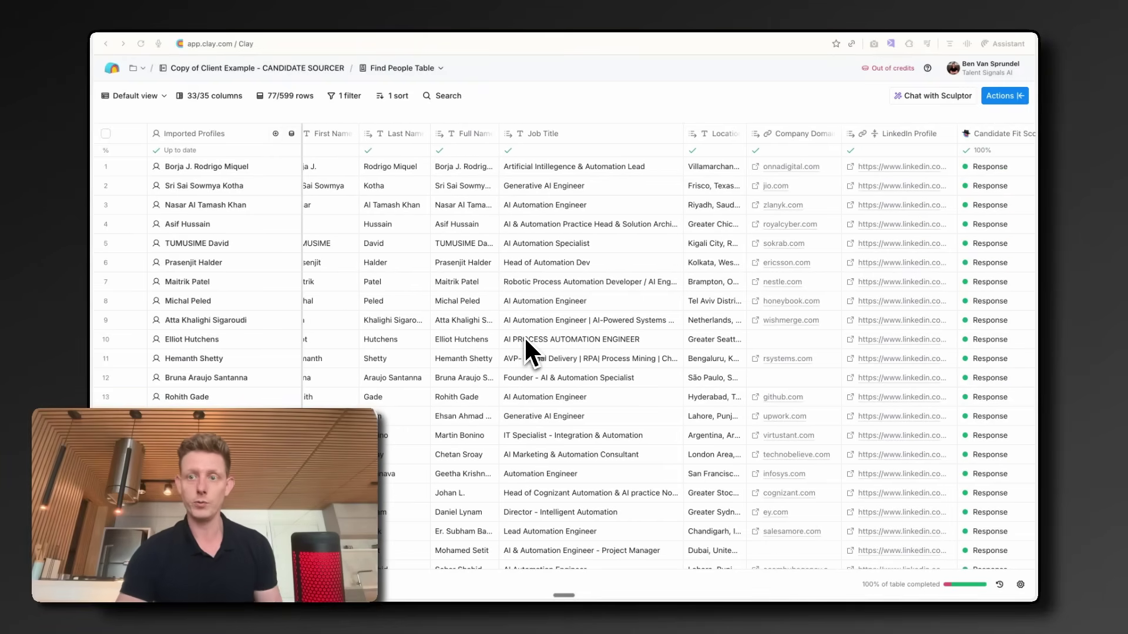
scroll(524, 337, right, 5)
scroll(524, 338, right, 3)
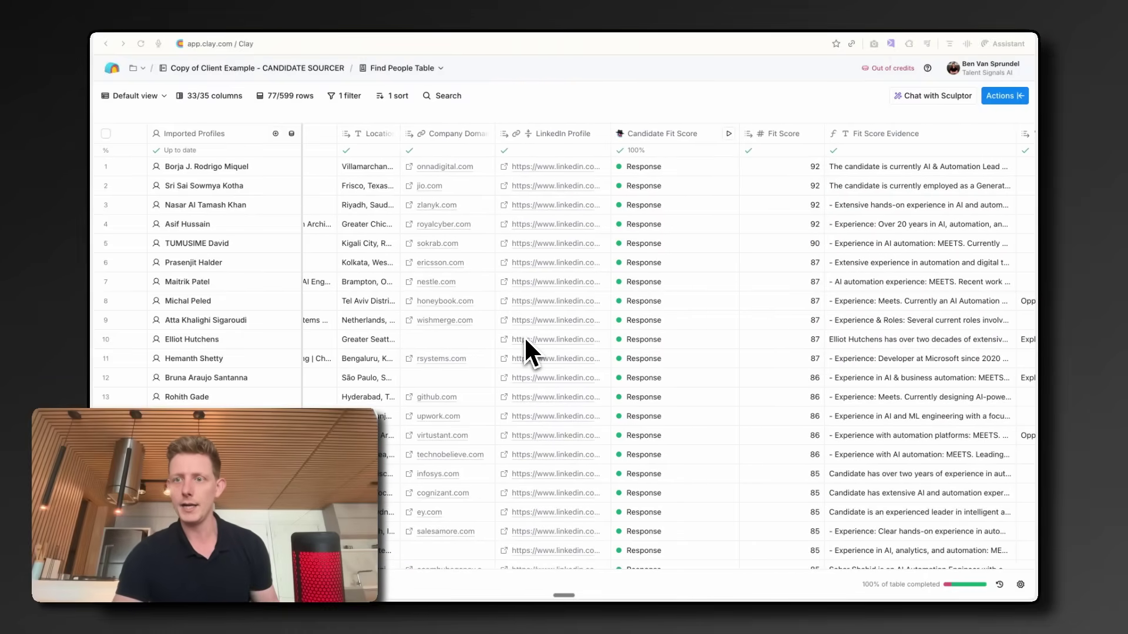
scroll(524, 335, right, 5)
scroll(524, 335, right, 3)
scroll(525, 336, right, 2)
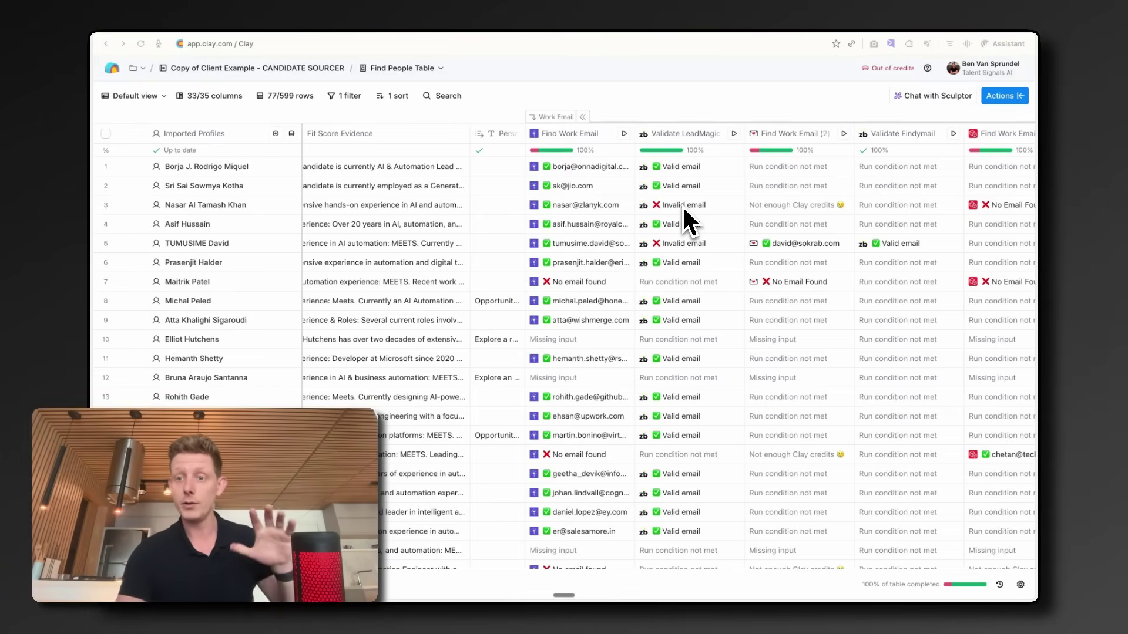
scroll(641, 206, right, 5)
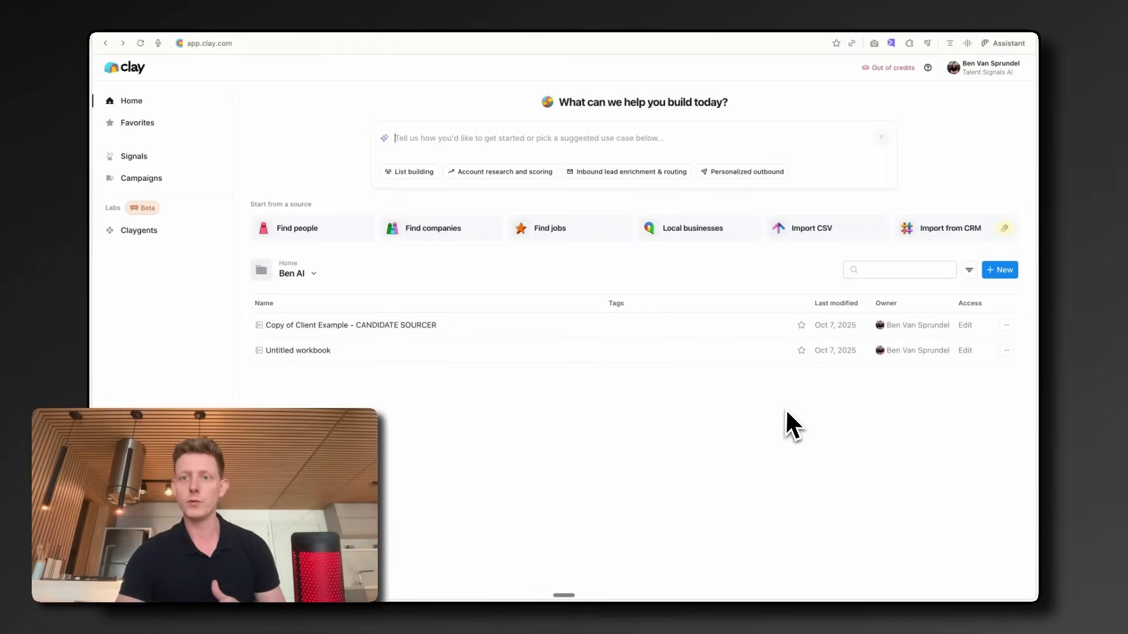
Step: Create a new blank workbook from the + New menu
click(1004, 275)
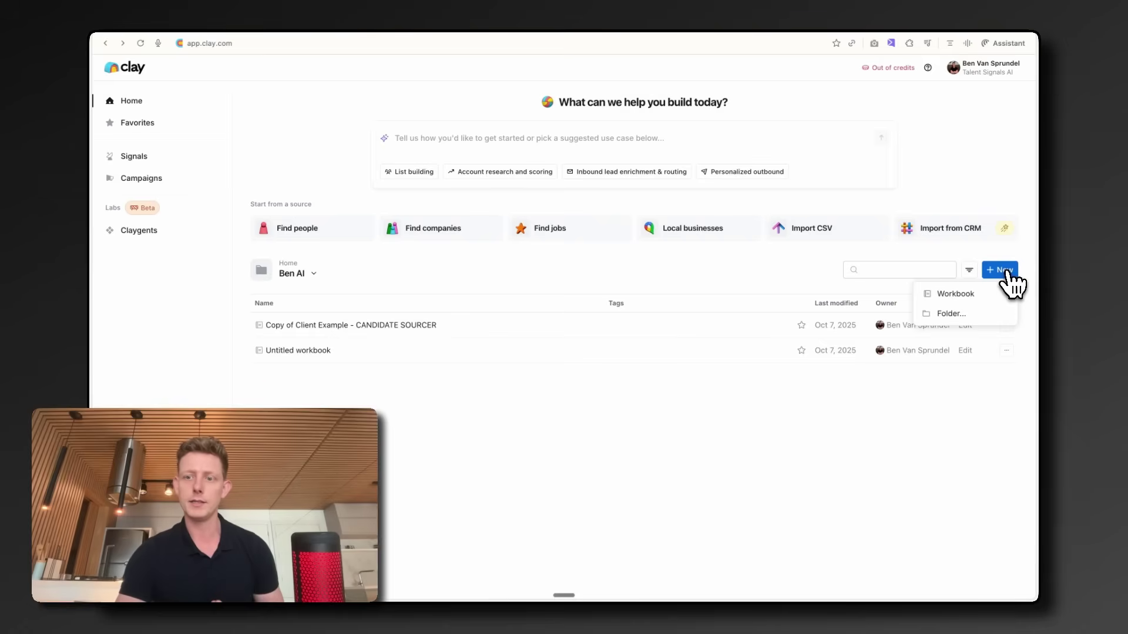
click(989, 293)
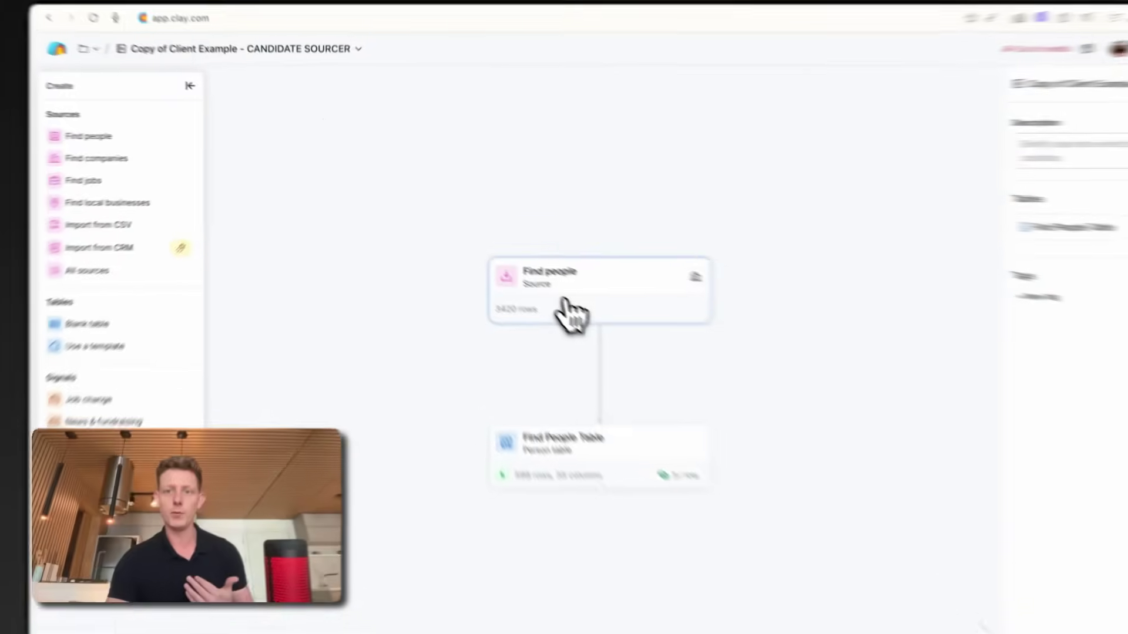
Step: Expand the Find people Job title and Bio filters, preview the 3,411 matches, then close
click(568, 311)
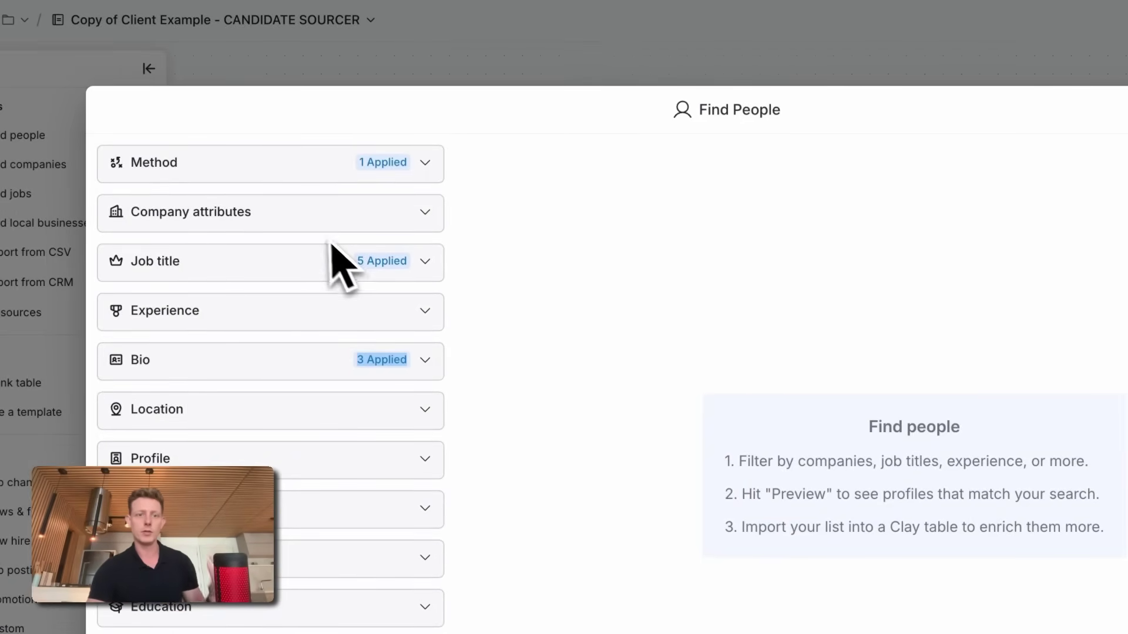
click(357, 264)
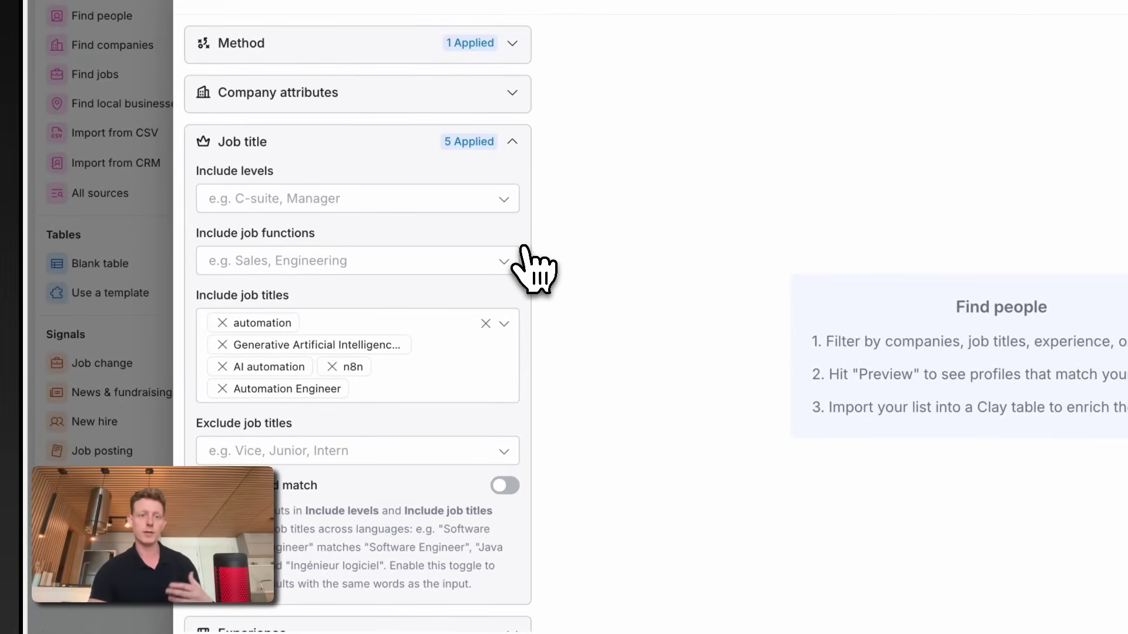
scroll(533, 264, down, 1)
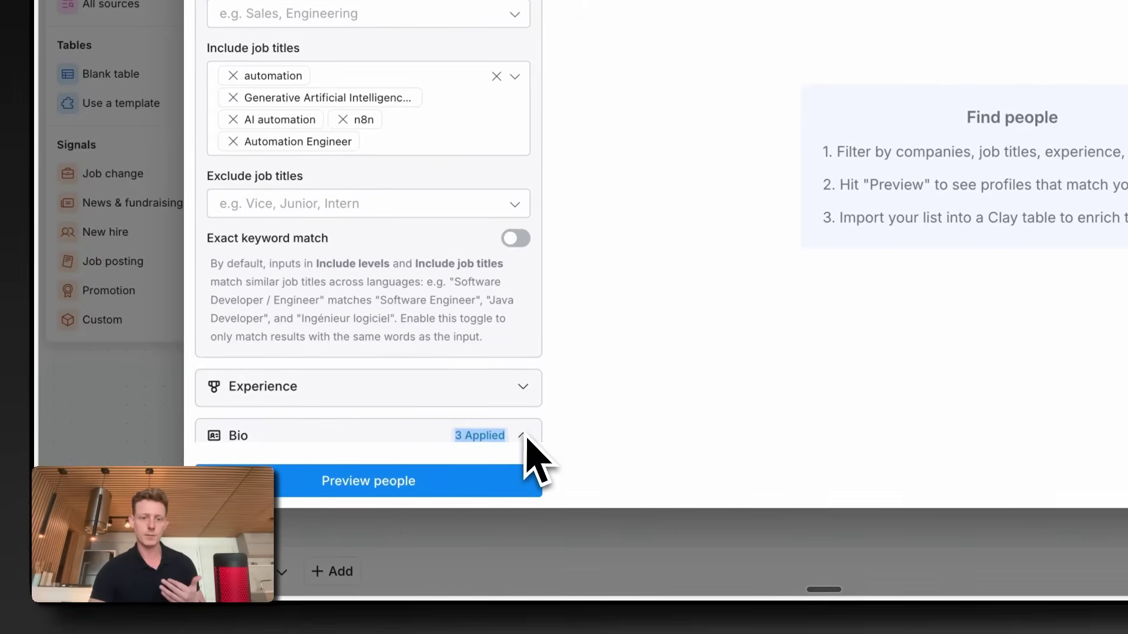
click(522, 437)
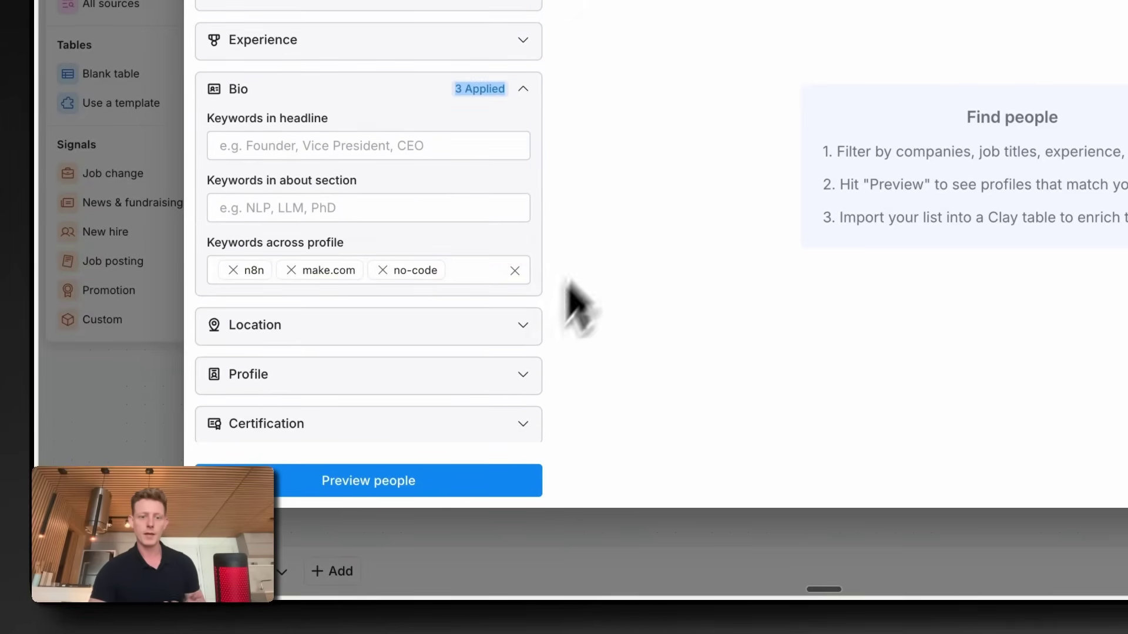
click(407, 483)
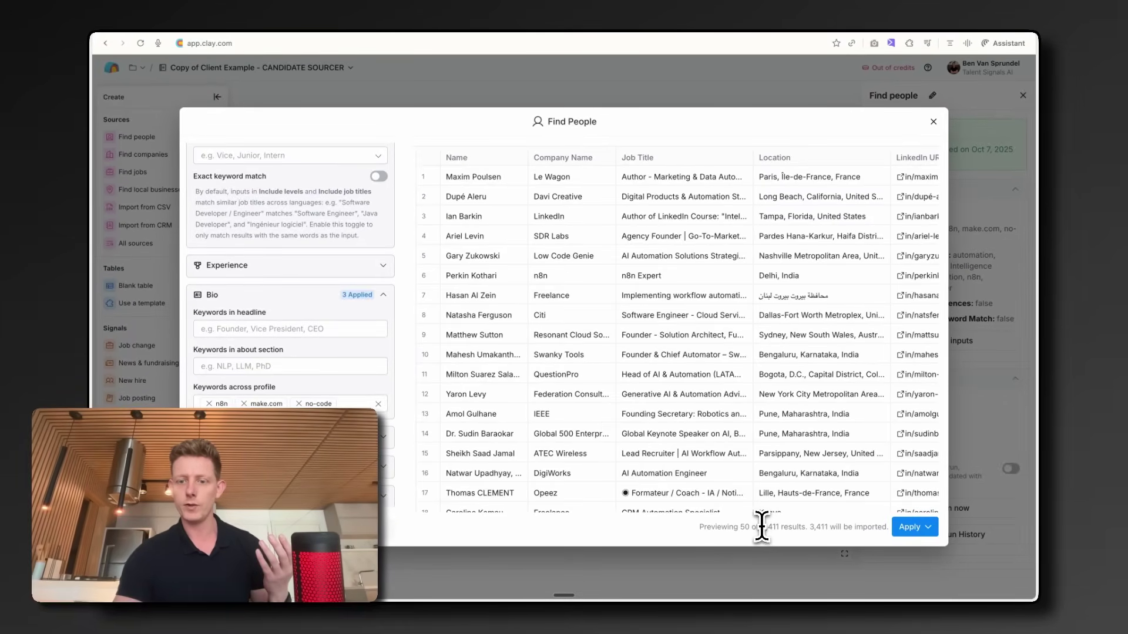
drag(761, 527, 779, 527)
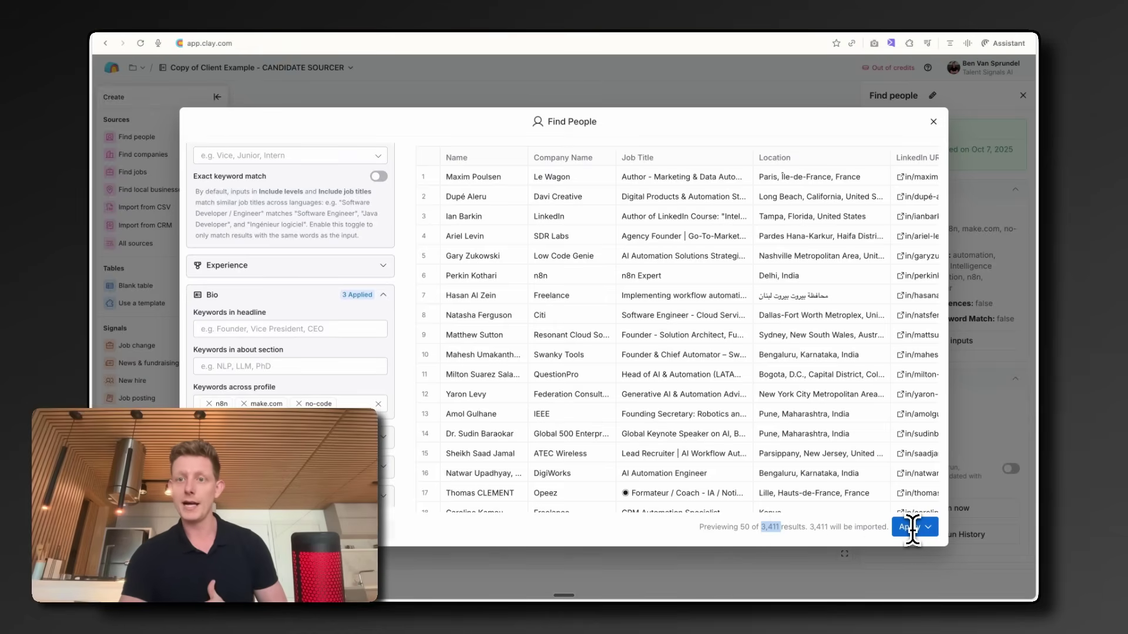
click(907, 528)
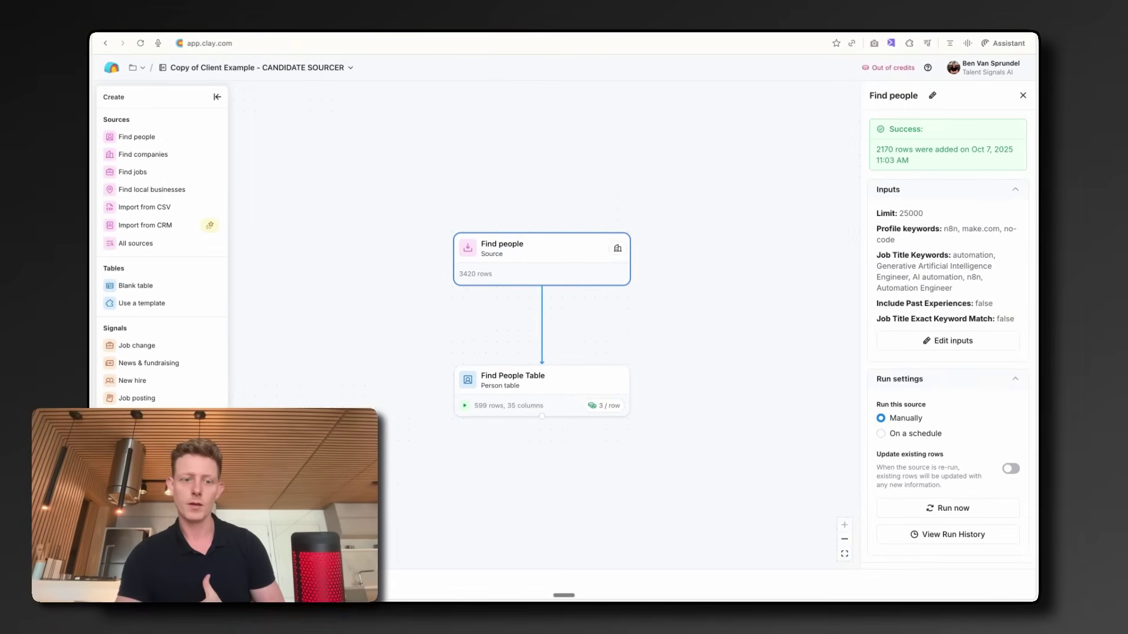
click(528, 404)
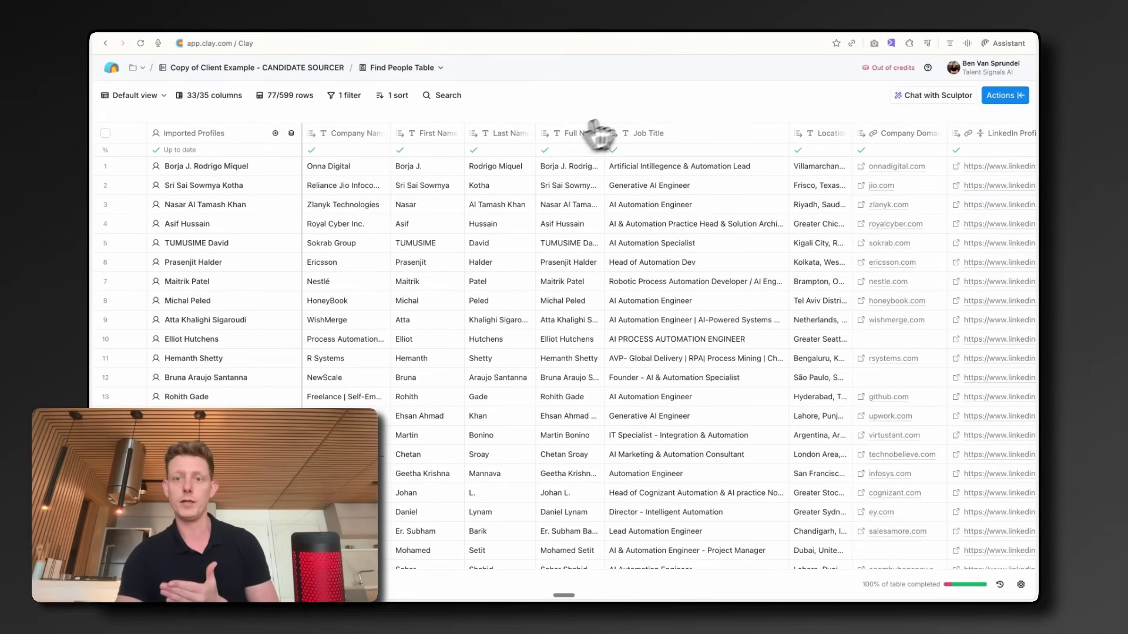
scroll(667, 138, right, 3)
scroll(637, 147, right, 3)
scroll(638, 142, right, 2)
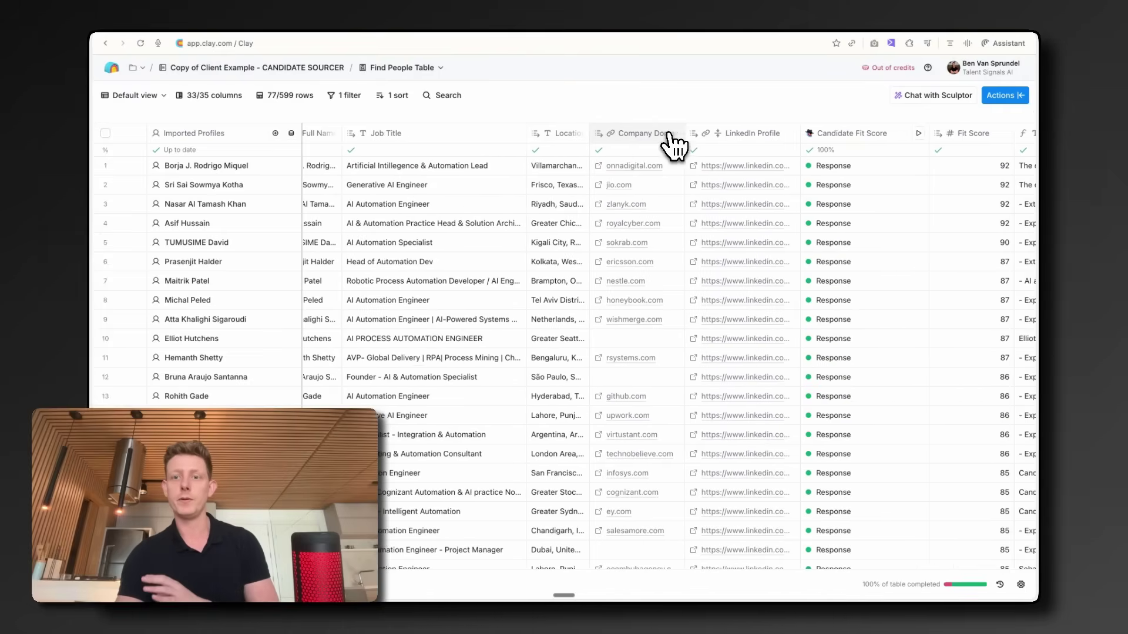
scroll(672, 144, right, 2)
scroll(669, 145, left, 2)
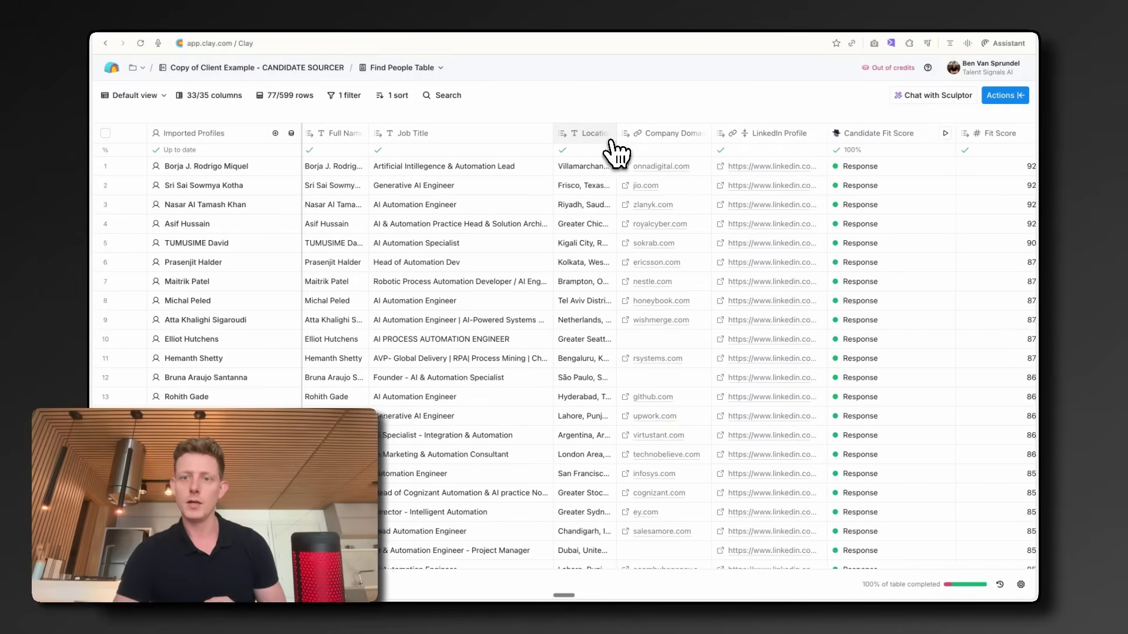
scroll(607, 156, right, 2)
scroll(612, 156, right, 2)
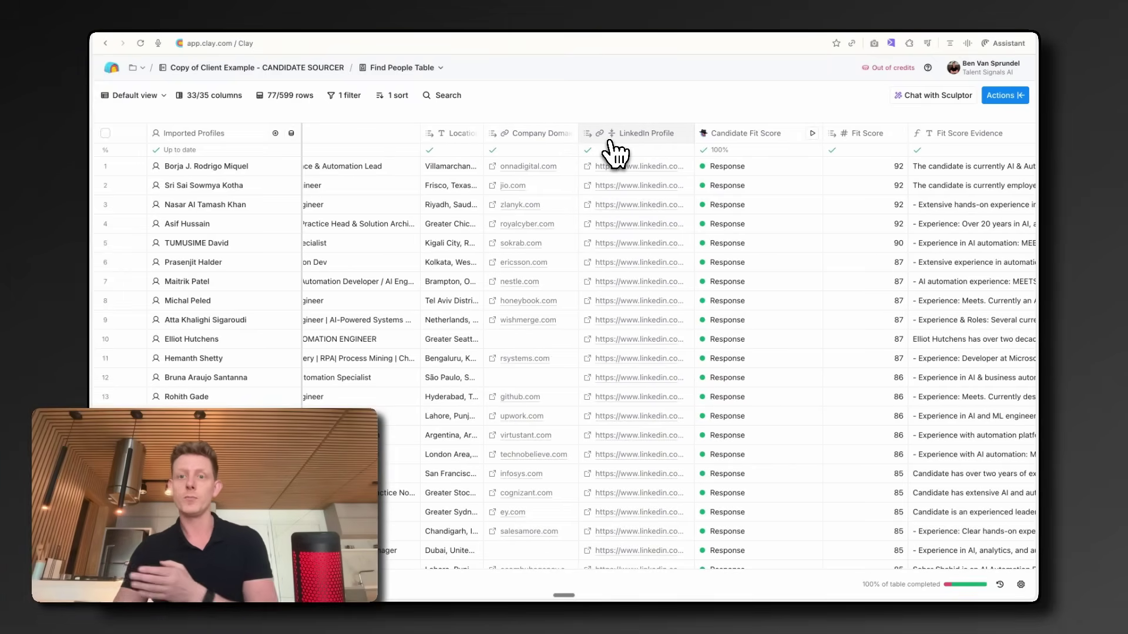
scroll(647, 152, right, 2)
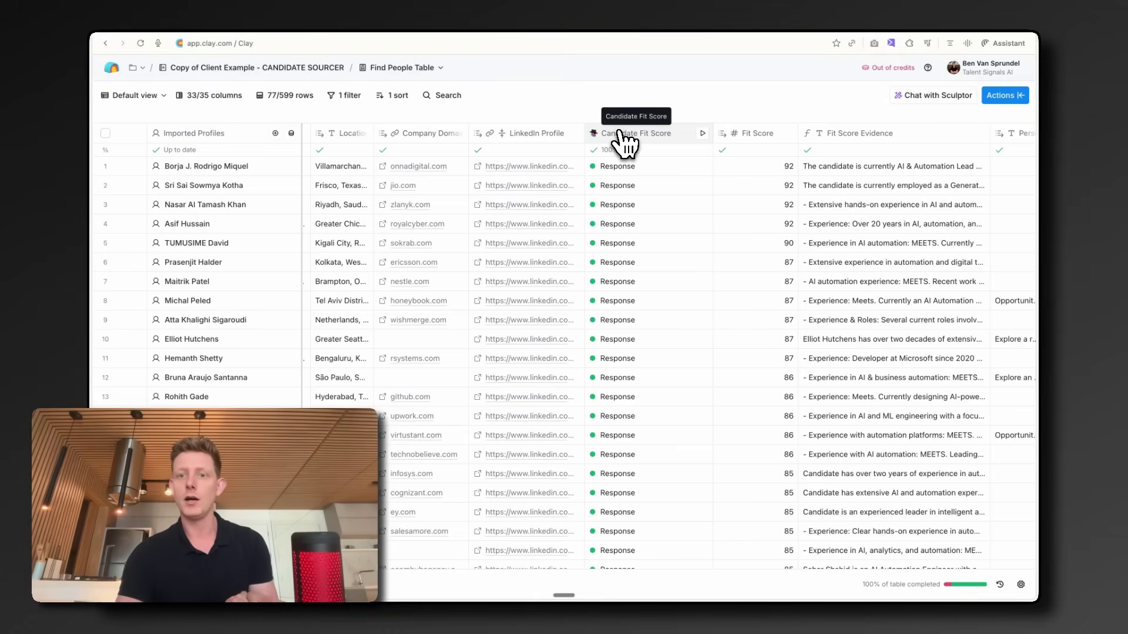
scroll(618, 143, right, 2)
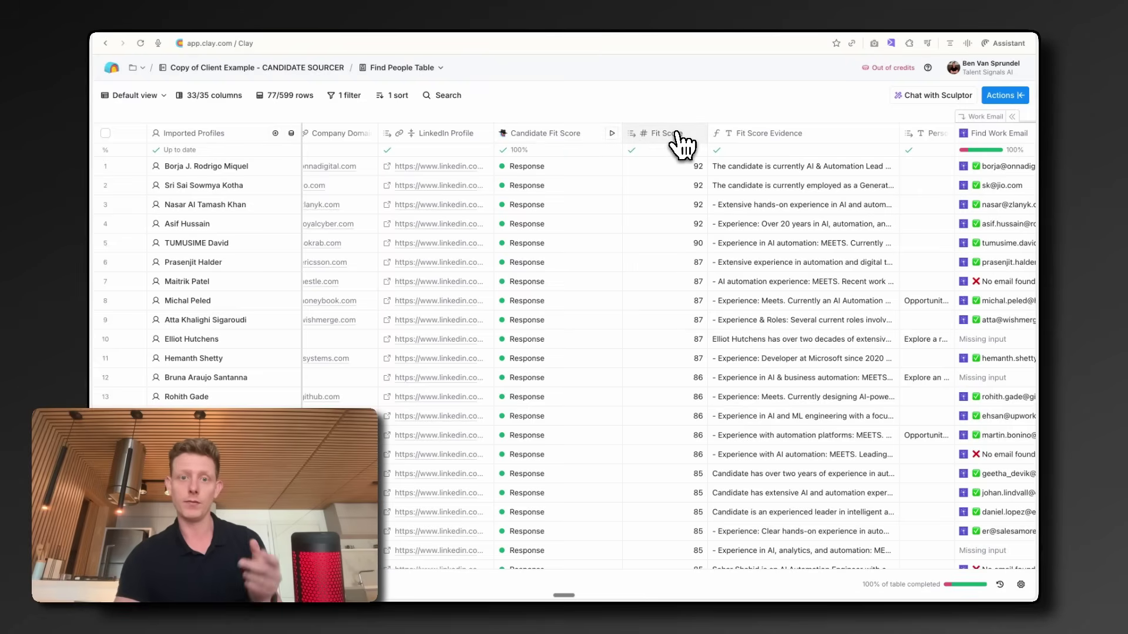
mouse_move(685, 189)
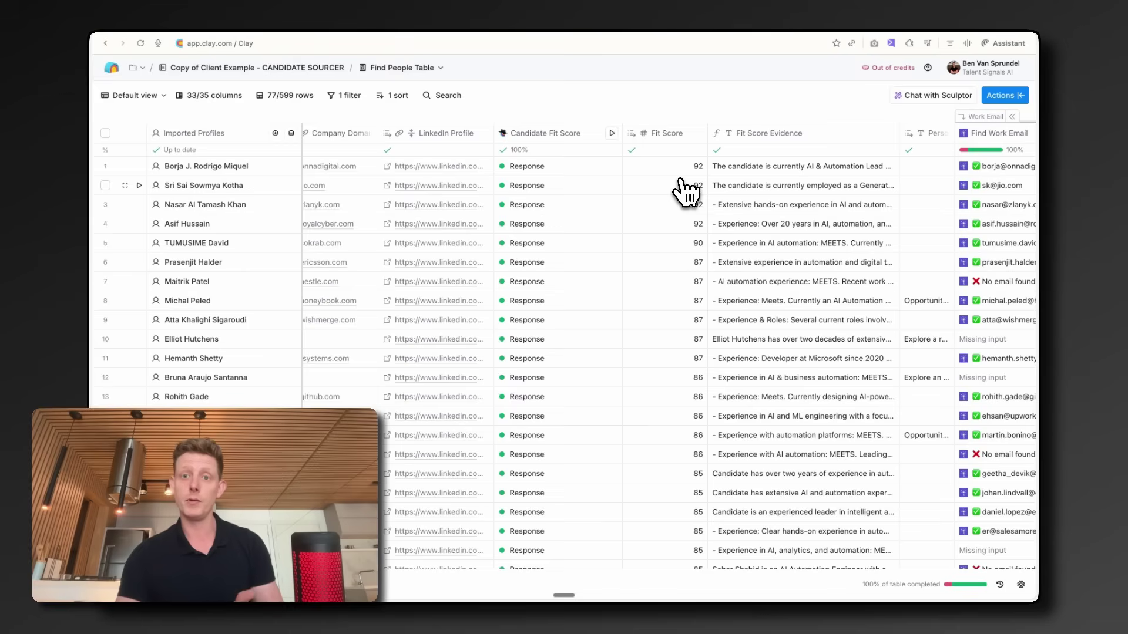
scroll(686, 189, right, 10)
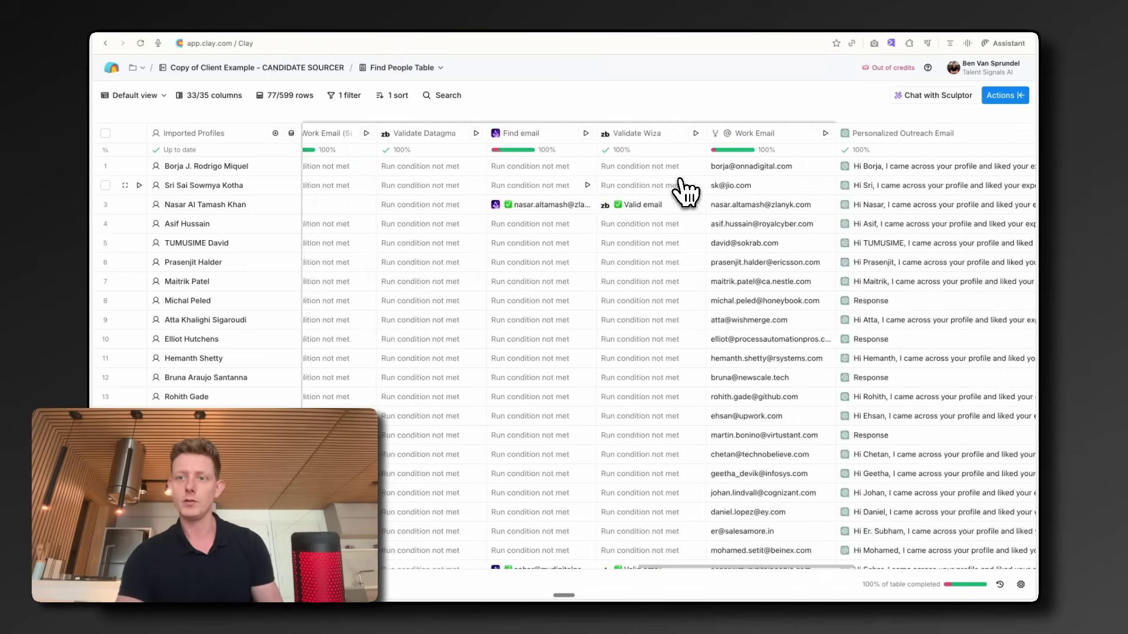
scroll(678, 189, right, 10)
click(977, 137)
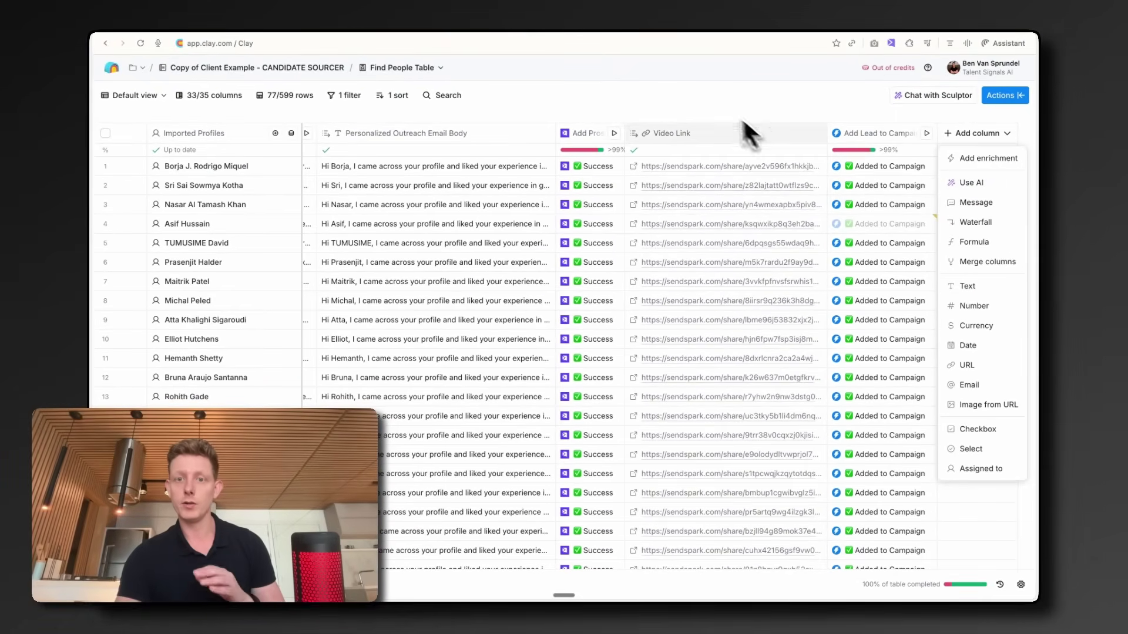
click(712, 100)
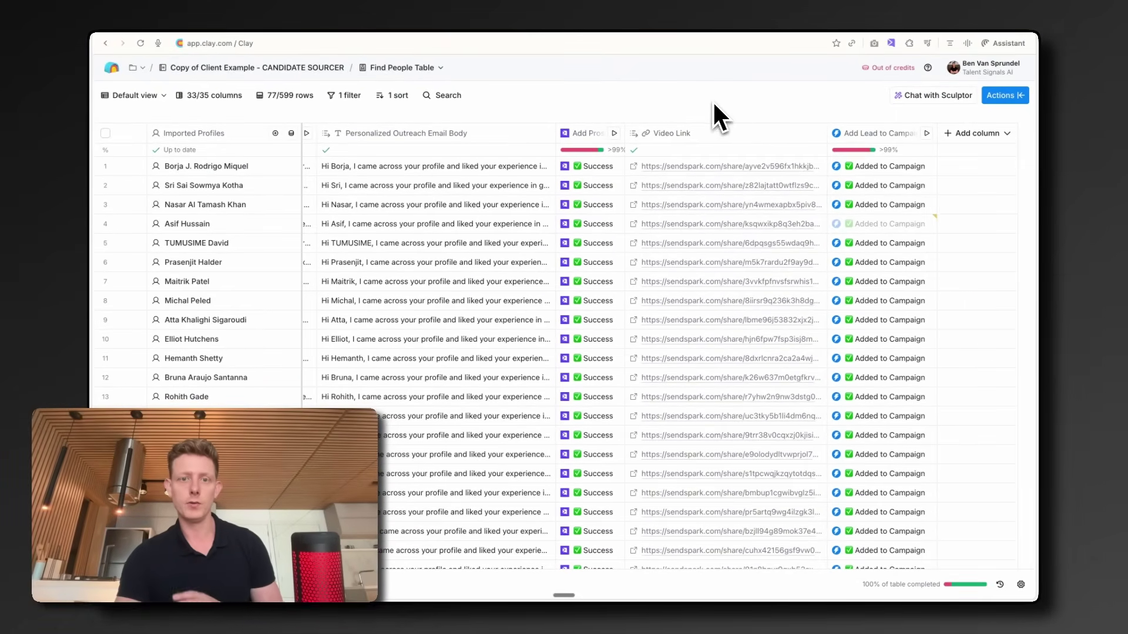
scroll(694, 175, left, 5)
scroll(694, 177, left, 5)
scroll(694, 176, left, 2)
scroll(695, 176, left, 5)
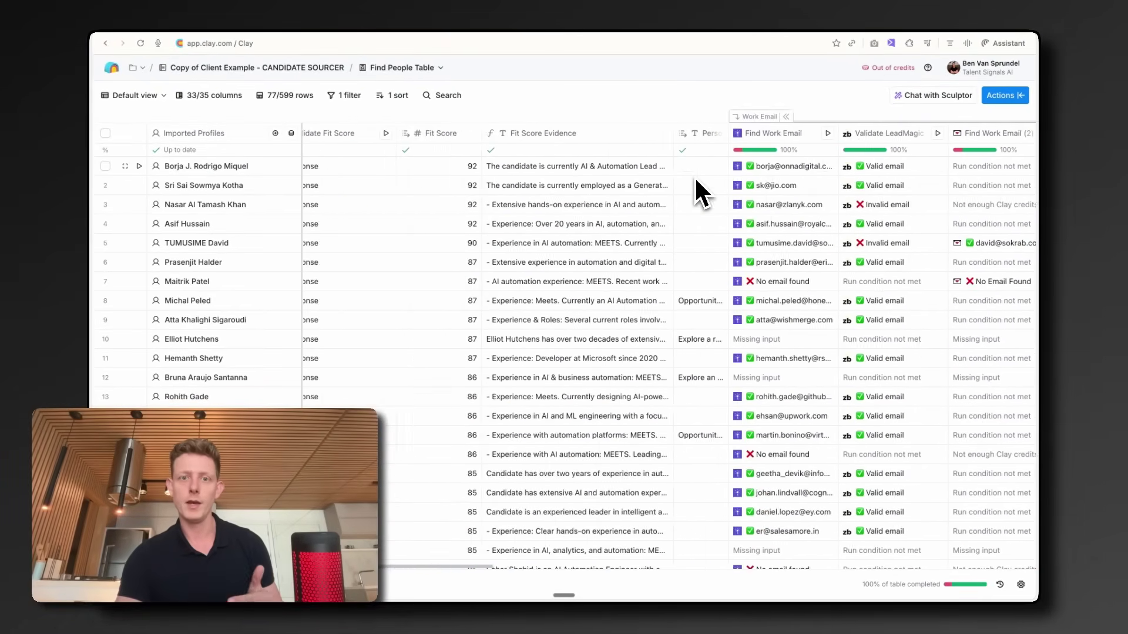
scroll(694, 176, left, 5)
scroll(695, 177, right, 2)
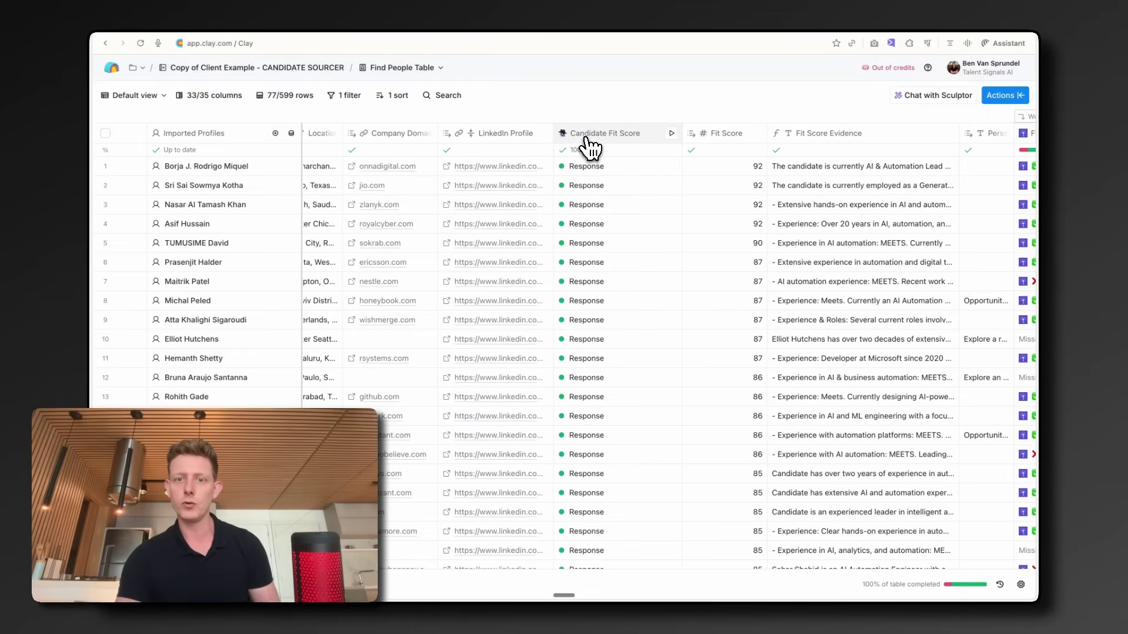
click(586, 136)
click(611, 179)
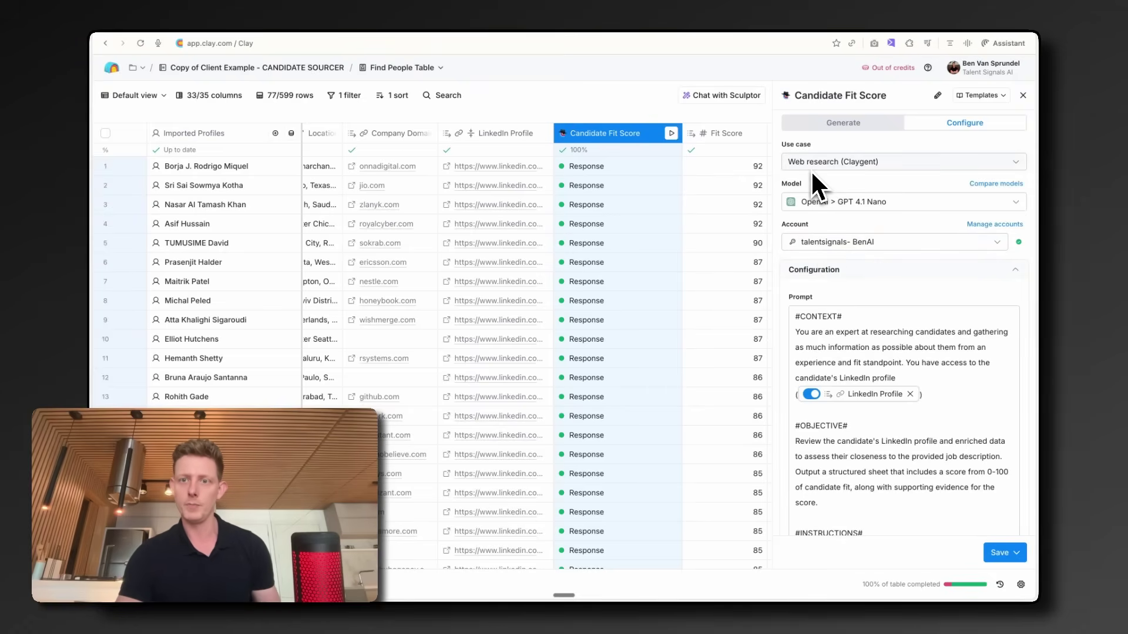
scroll(881, 300, down, 2)
drag(853, 280, 796, 249)
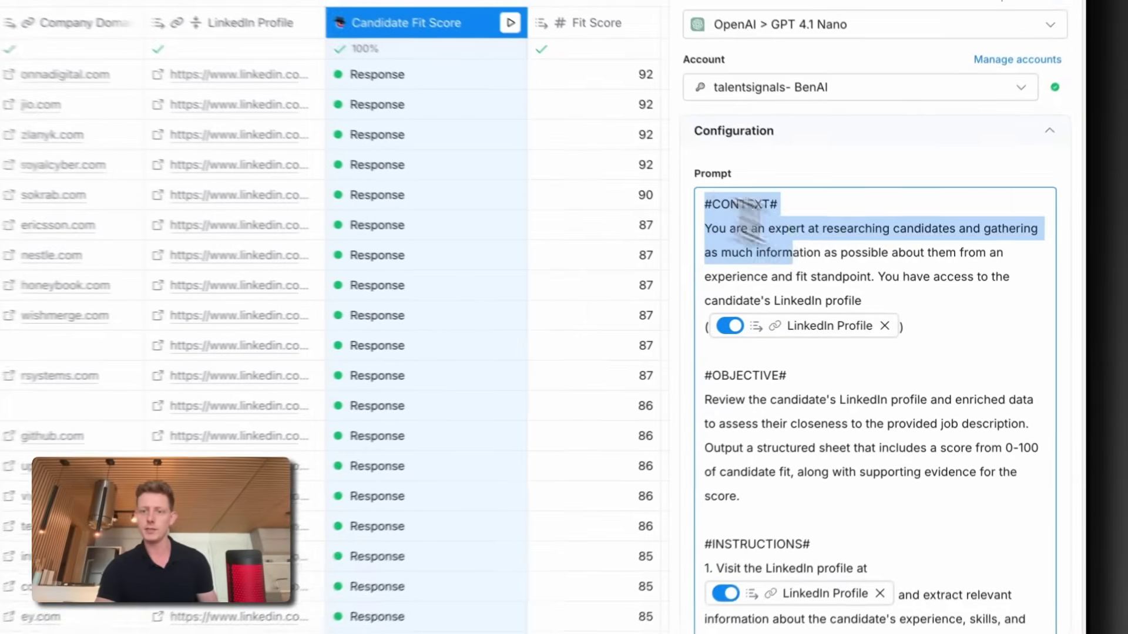
click(693, 403)
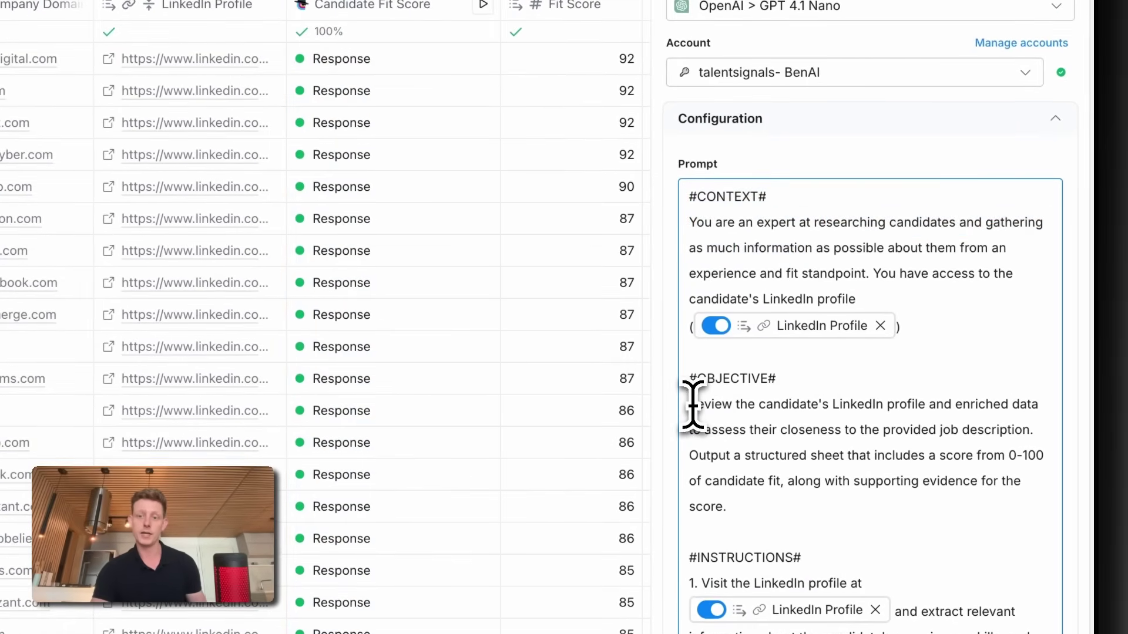
scroll(838, 428, down, 1)
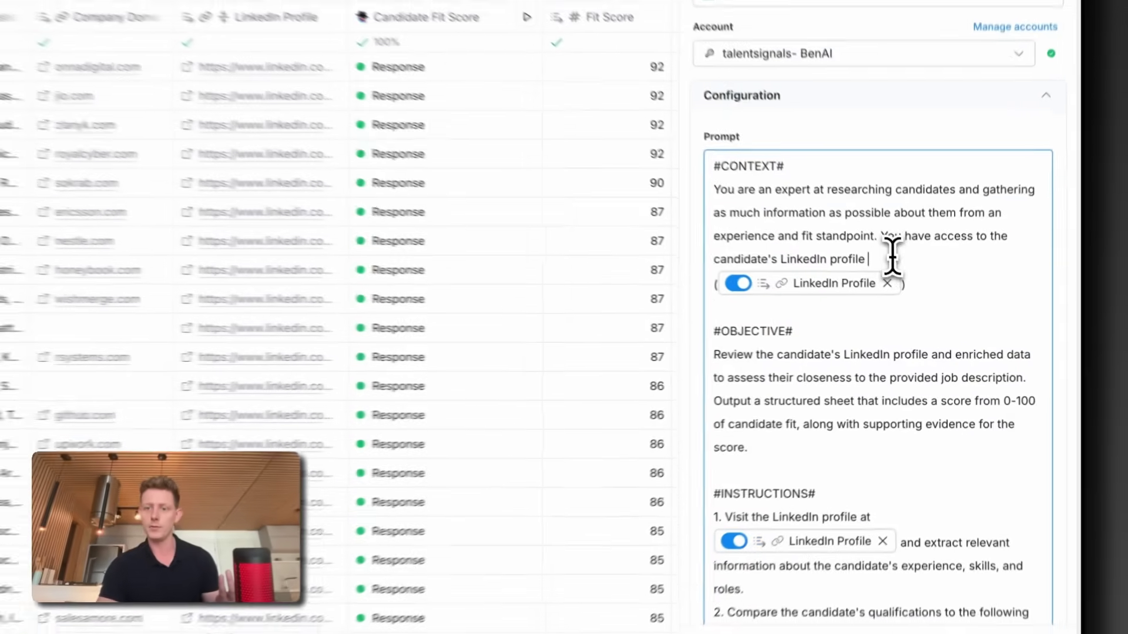
text(/)
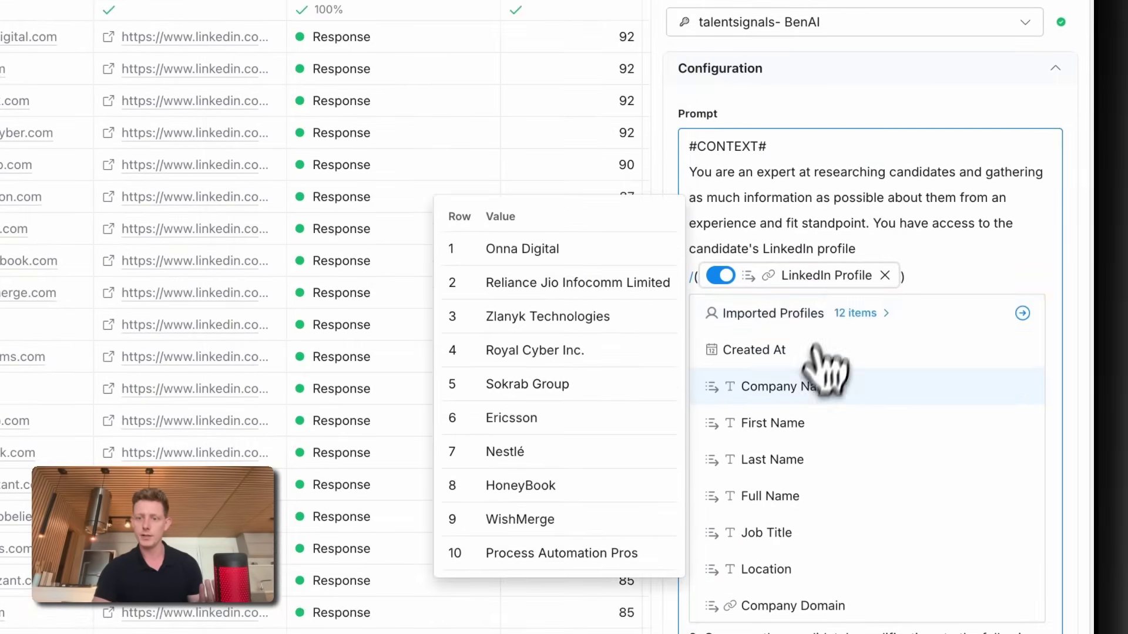
scroll(815, 409, down, 2)
scroll(815, 405, down, 3)
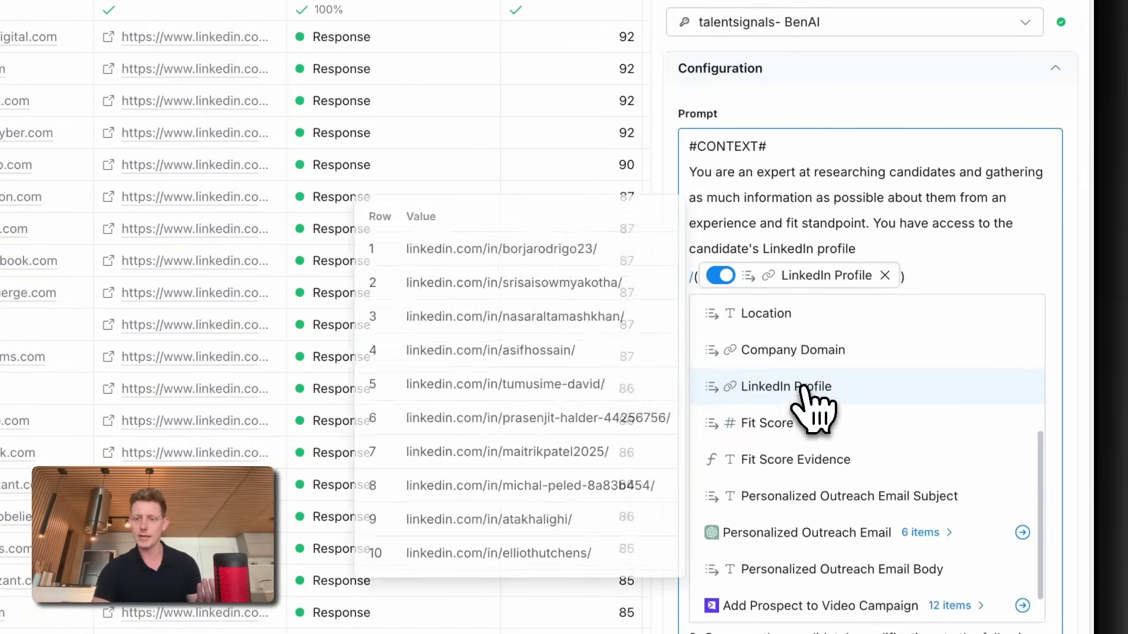
click(763, 395)
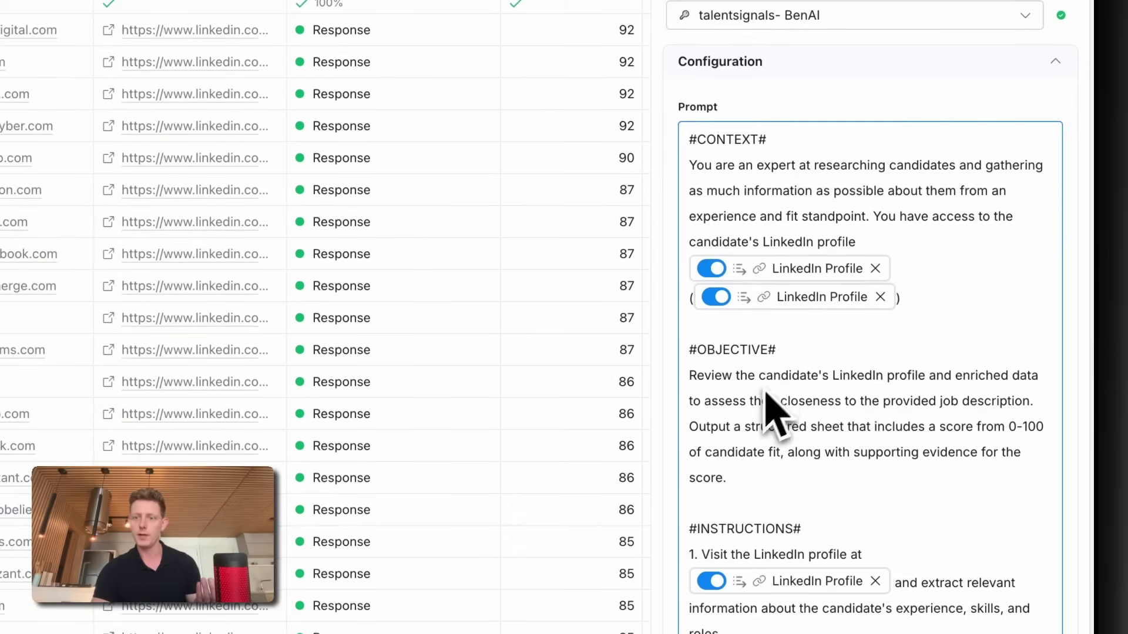
click(879, 270)
mouse_move(819, 297)
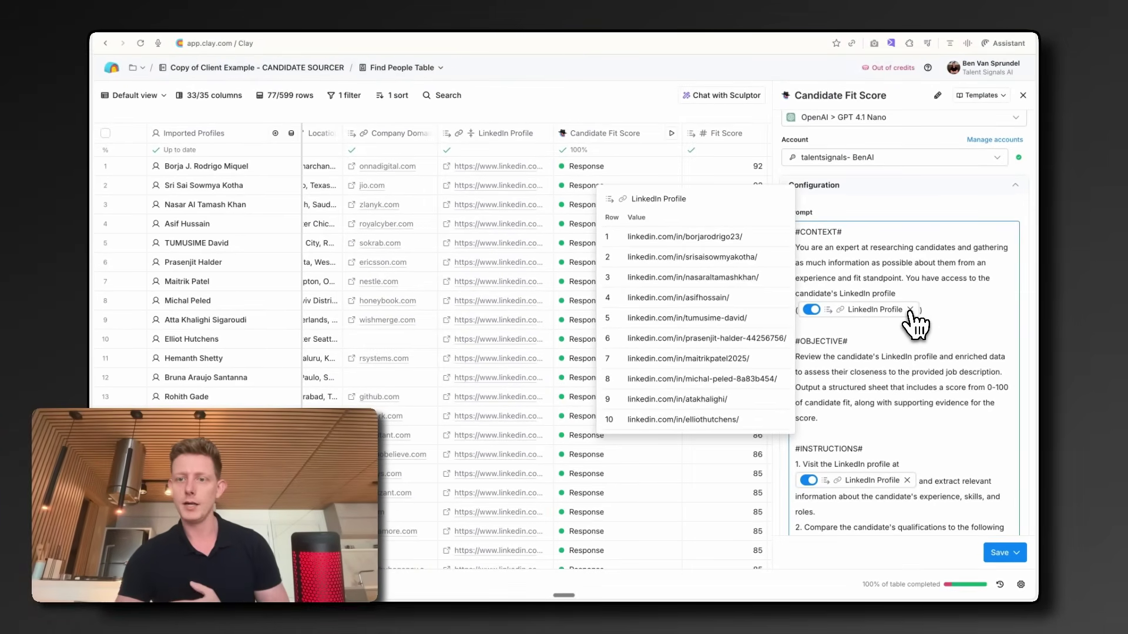
scroll(917, 325, down, 1)
scroll(916, 325, down, 3)
scroll(916, 326, down, 2)
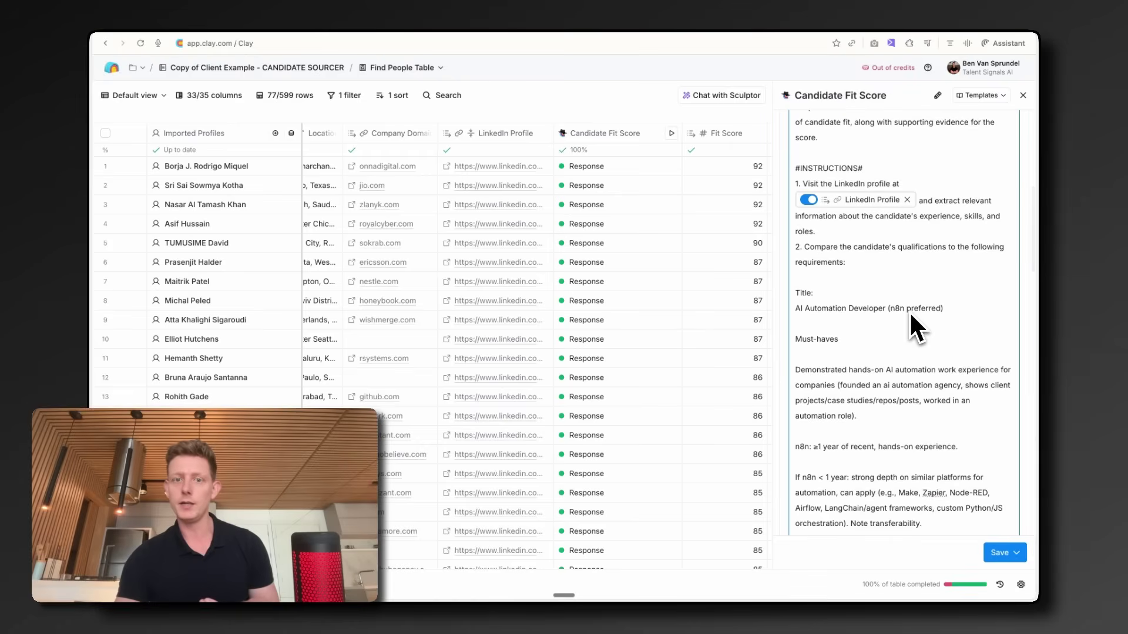
scroll(917, 325, down, 1)
scroll(916, 325, down, 1)
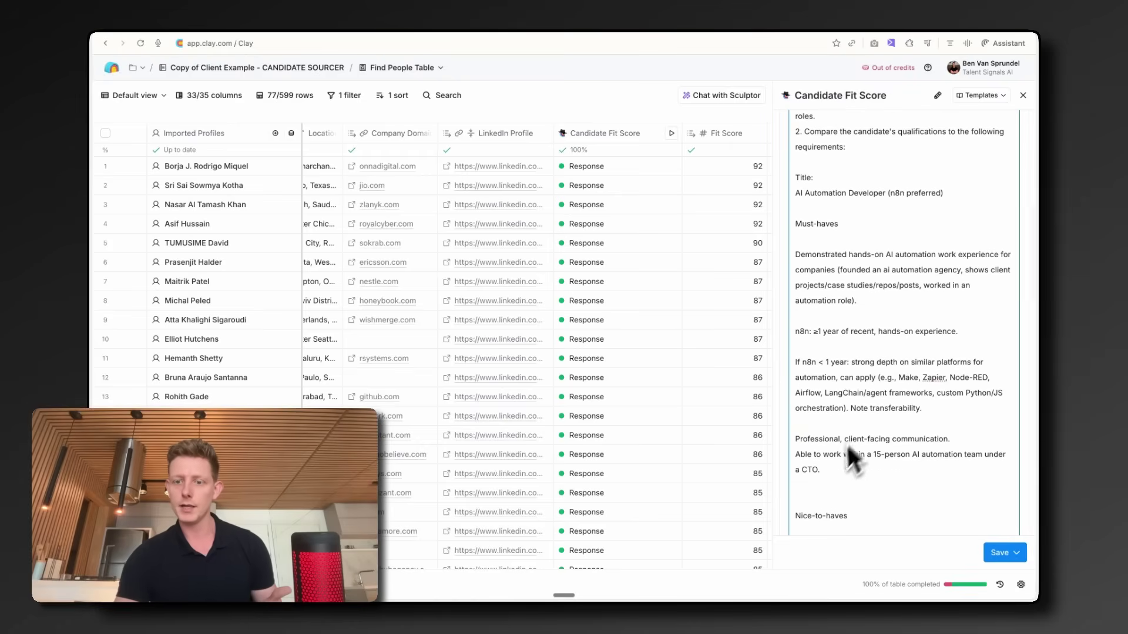
drag(824, 471, 796, 193)
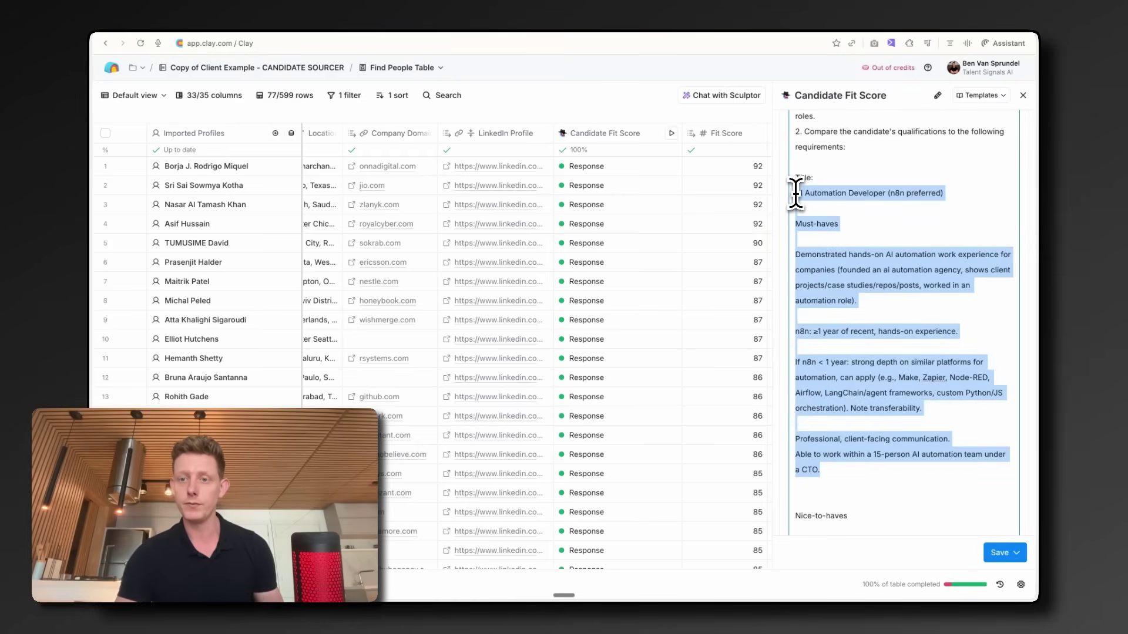
key(Escape)
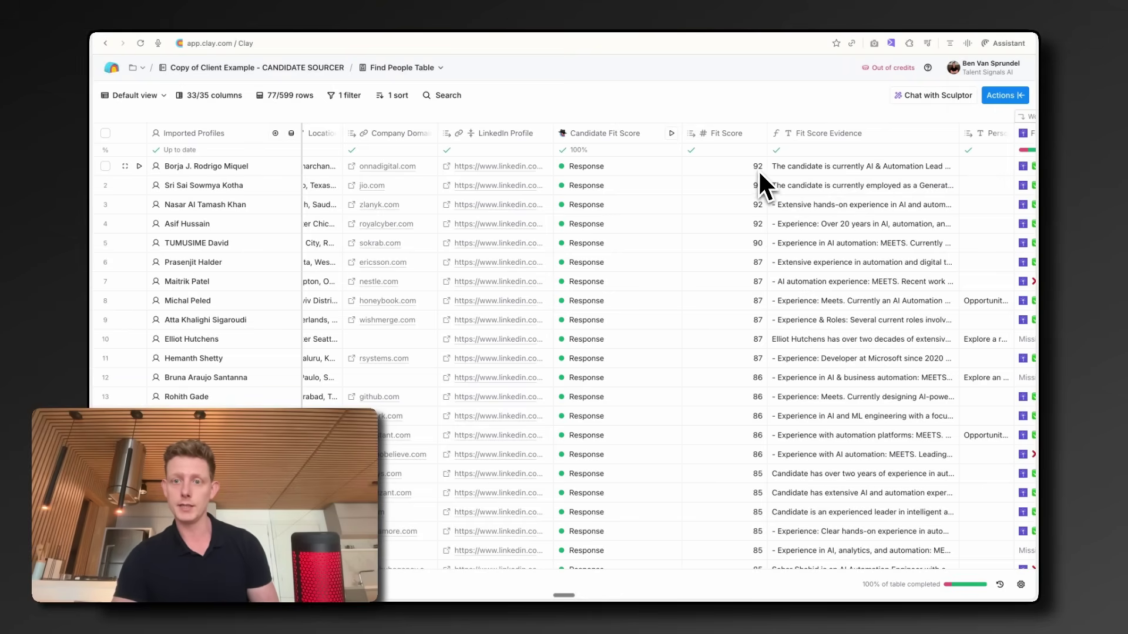
scroll(756, 172, right, 3)
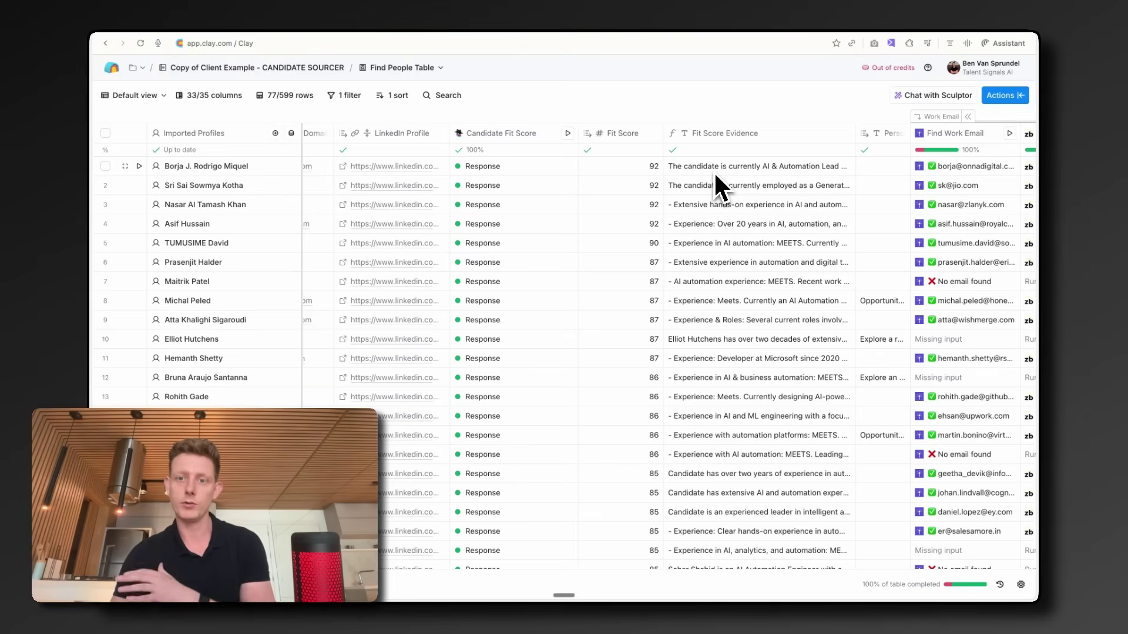
scroll(563, 173, right, 2)
scroll(537, 176, right, 5)
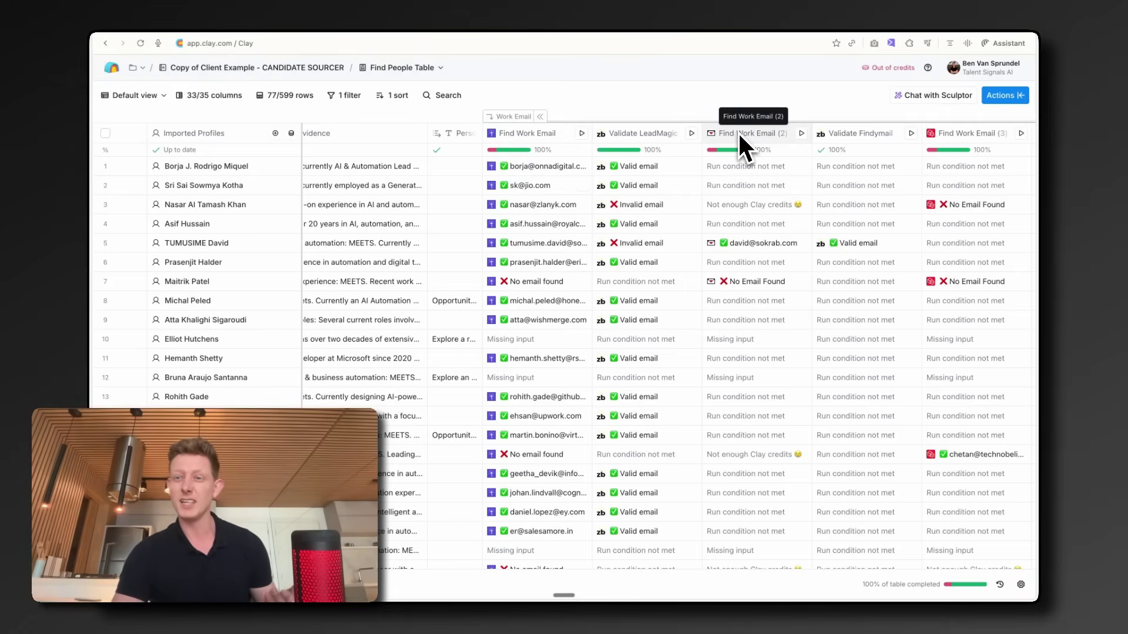
scroll(739, 138, right, 3)
scroll(797, 137, right, 2)
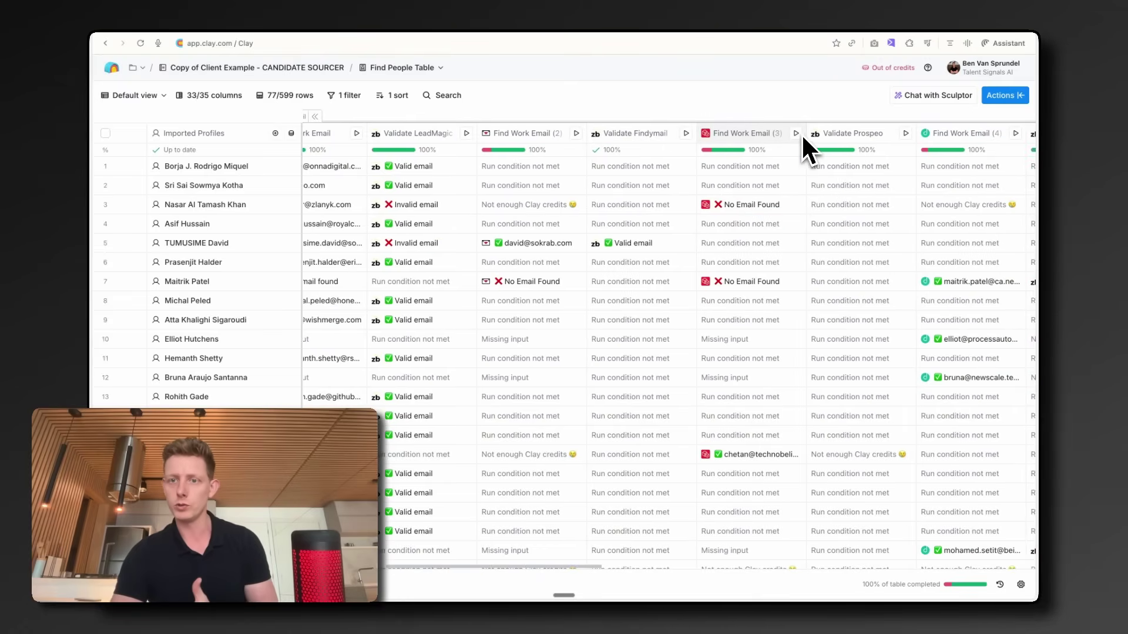
scroll(744, 139, left, 5)
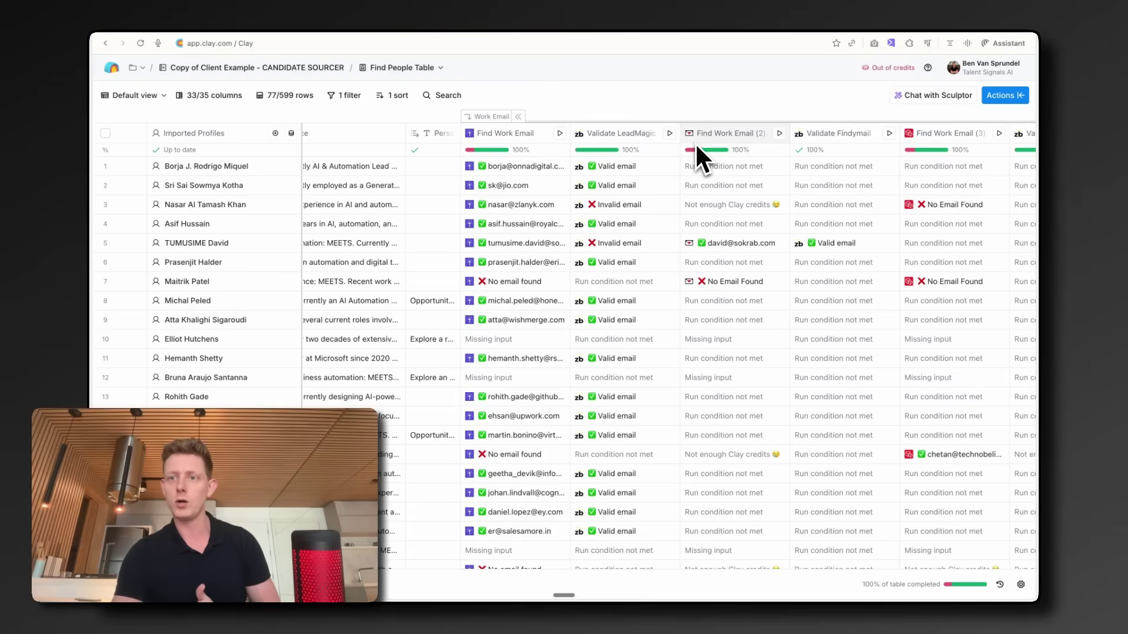
scroll(690, 291, down, 2)
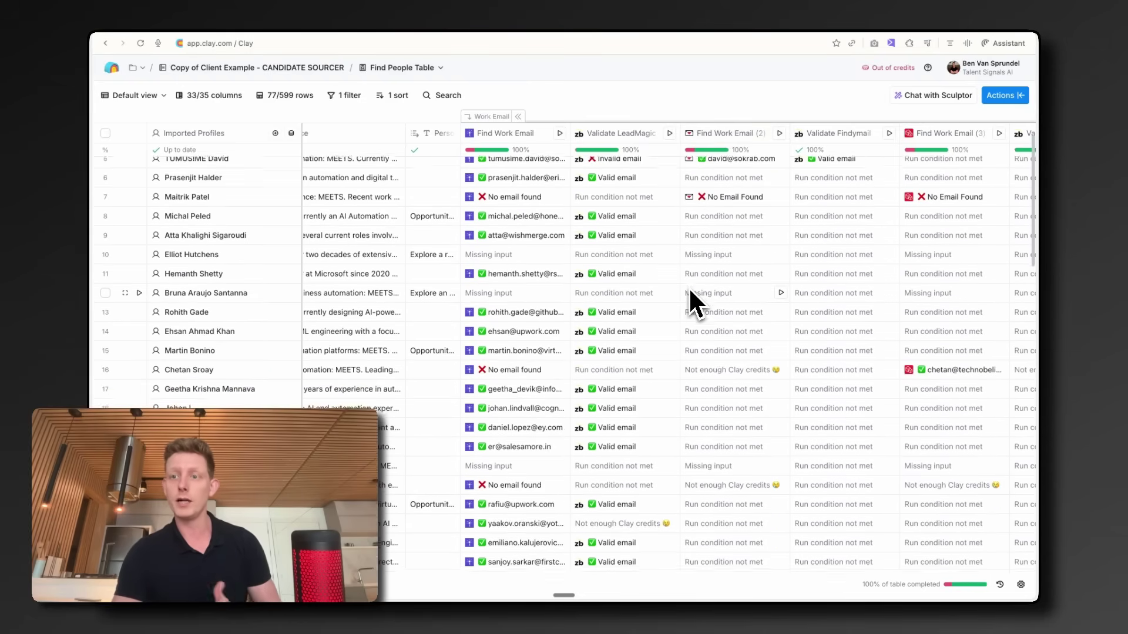
scroll(689, 291, down, 2)
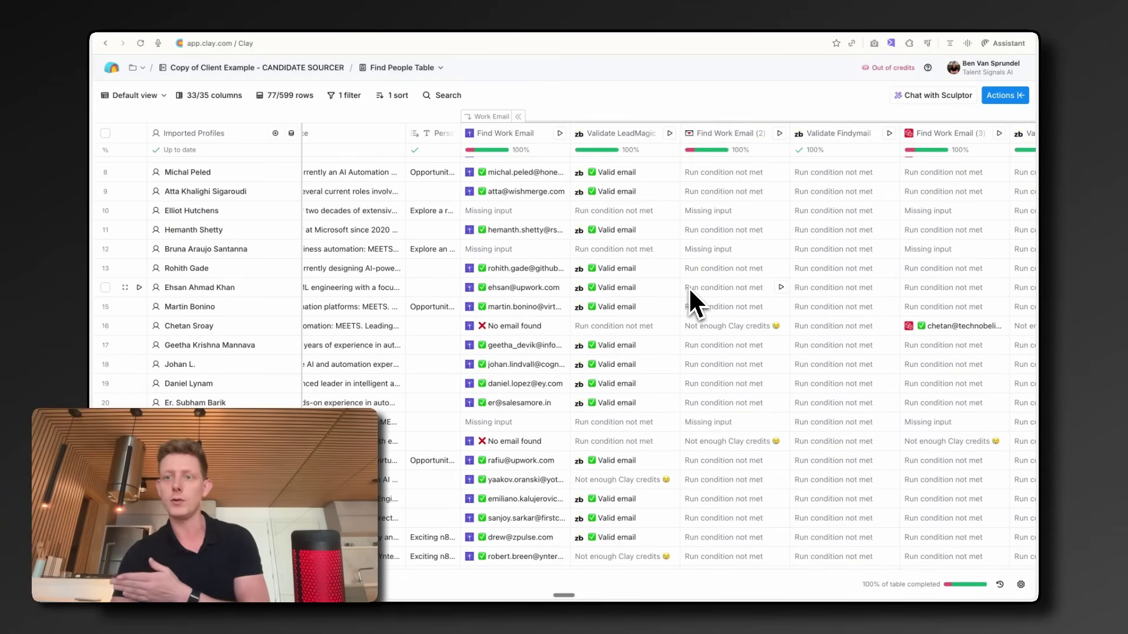
scroll(549, 372, down, 2)
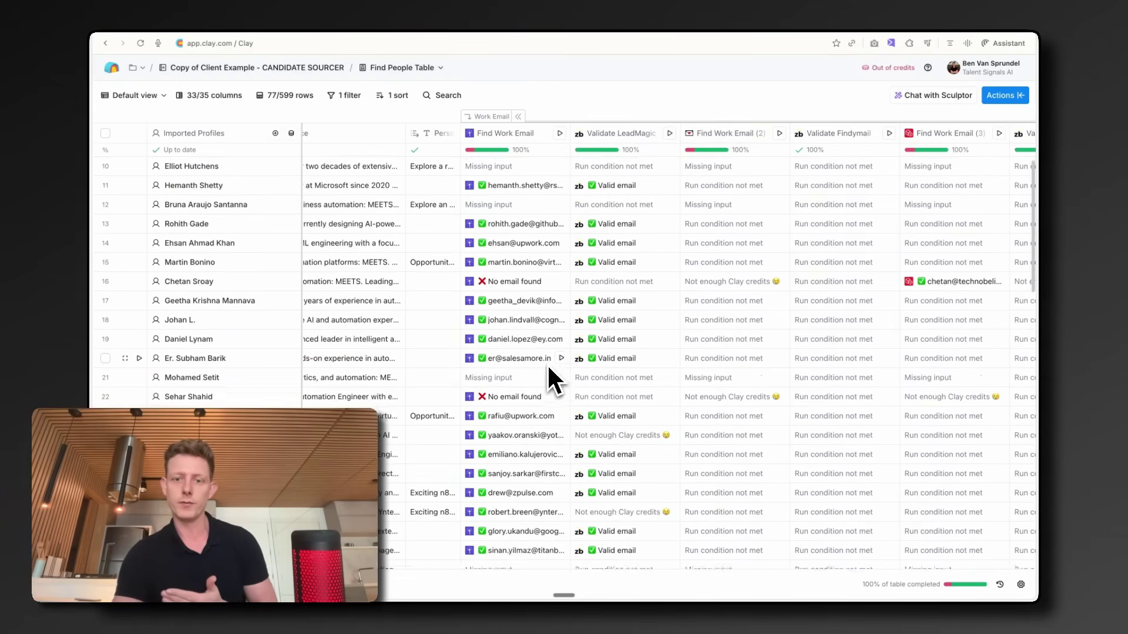
scroll(548, 372, down, 3)
scroll(549, 373, down, 2)
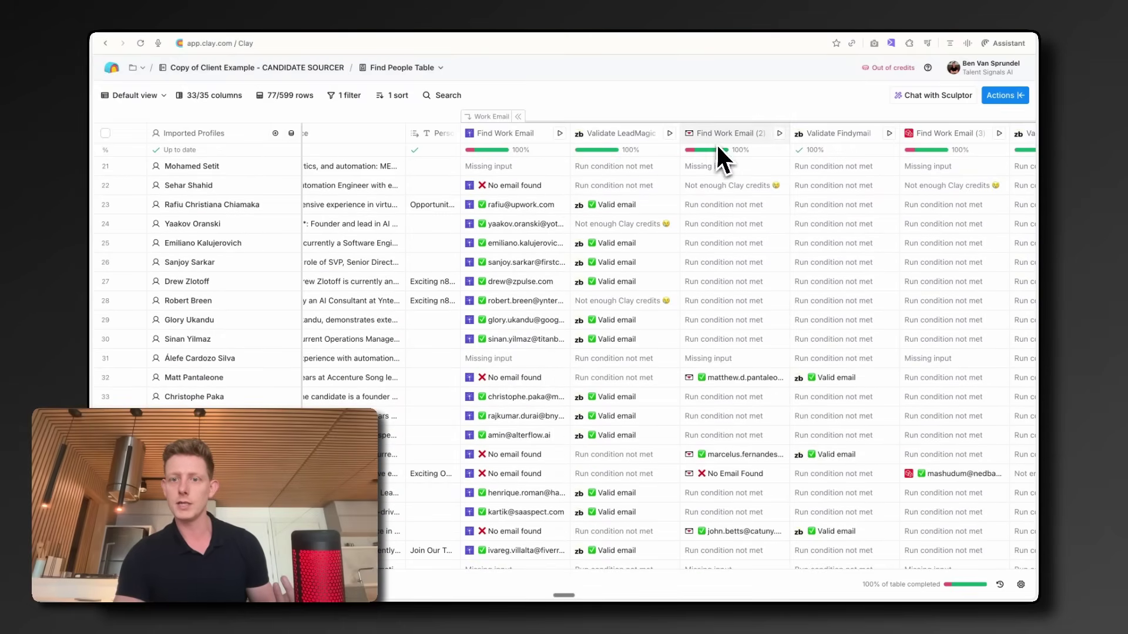
mouse_move(621, 134)
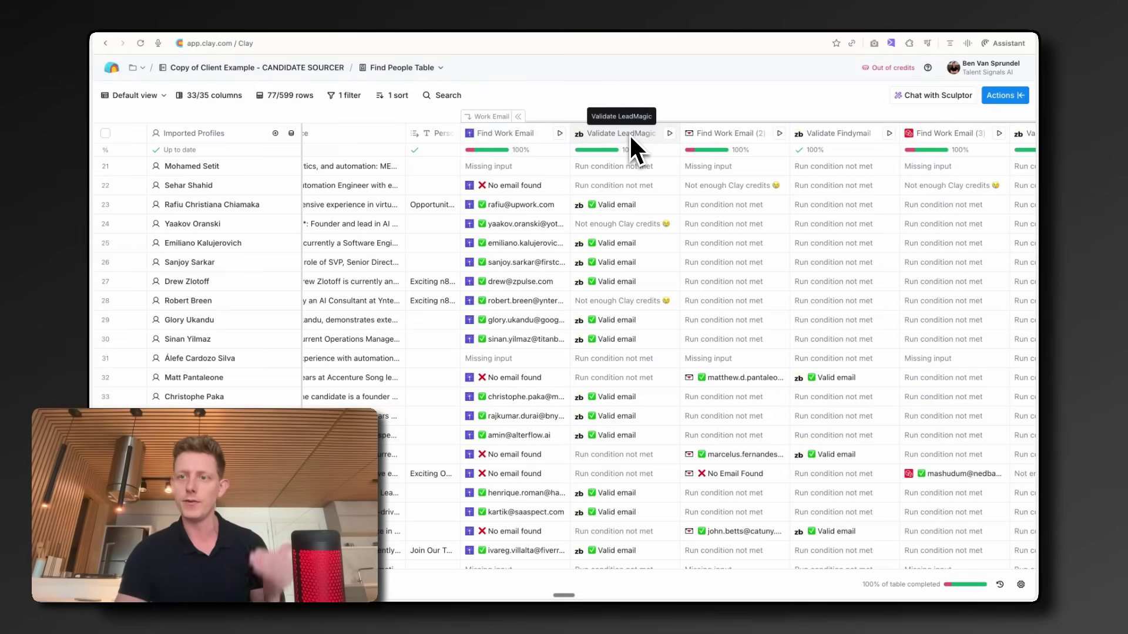
scroll(829, 141, right, 1)
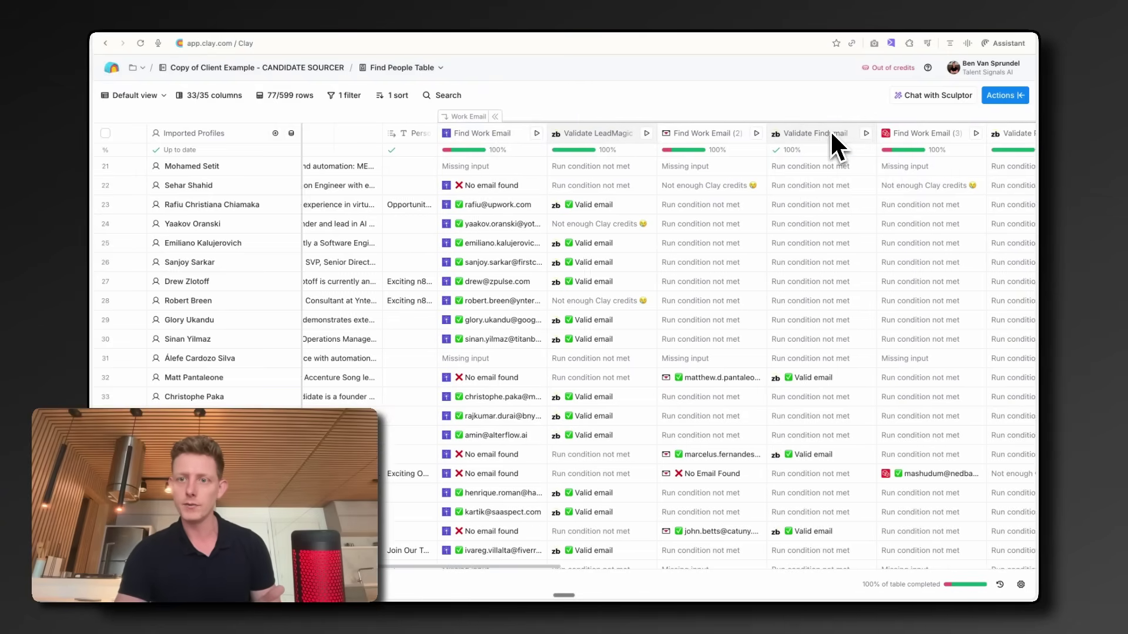
scroll(819, 137, right, 3)
scroll(817, 148, right, 3)
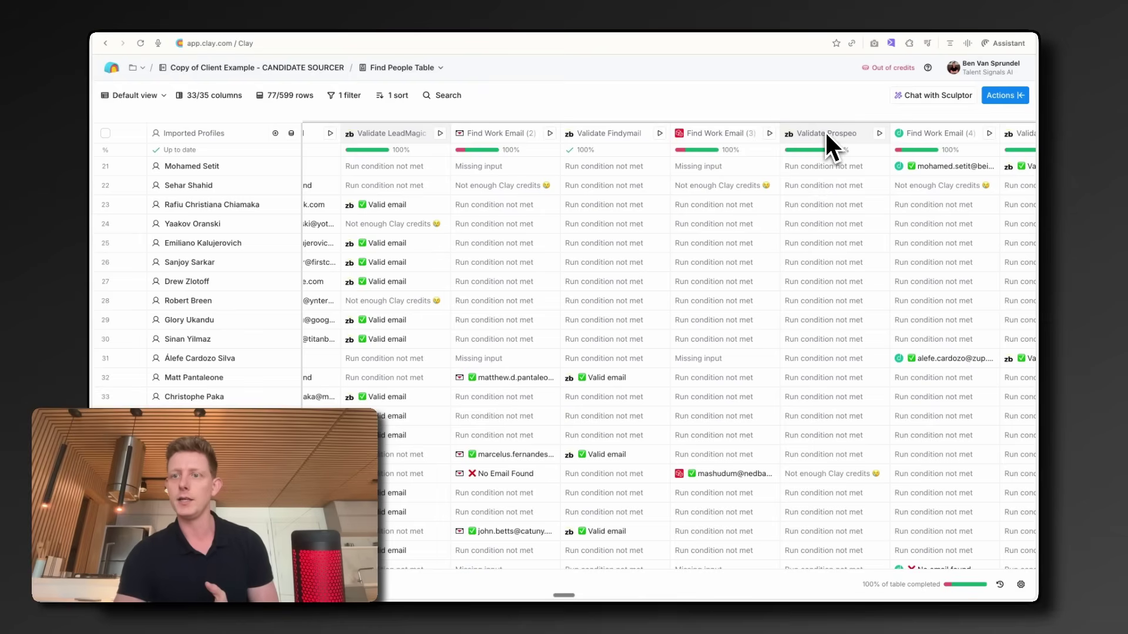
scroll(826, 141, up, 10)
scroll(826, 141, left, 2)
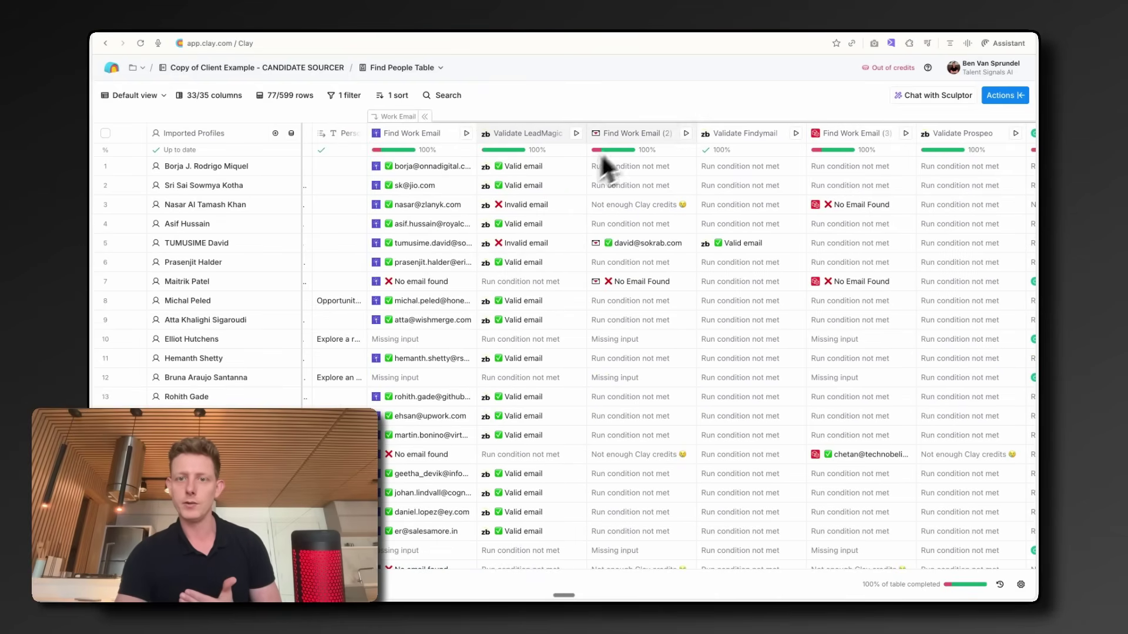
mouse_move(742, 243)
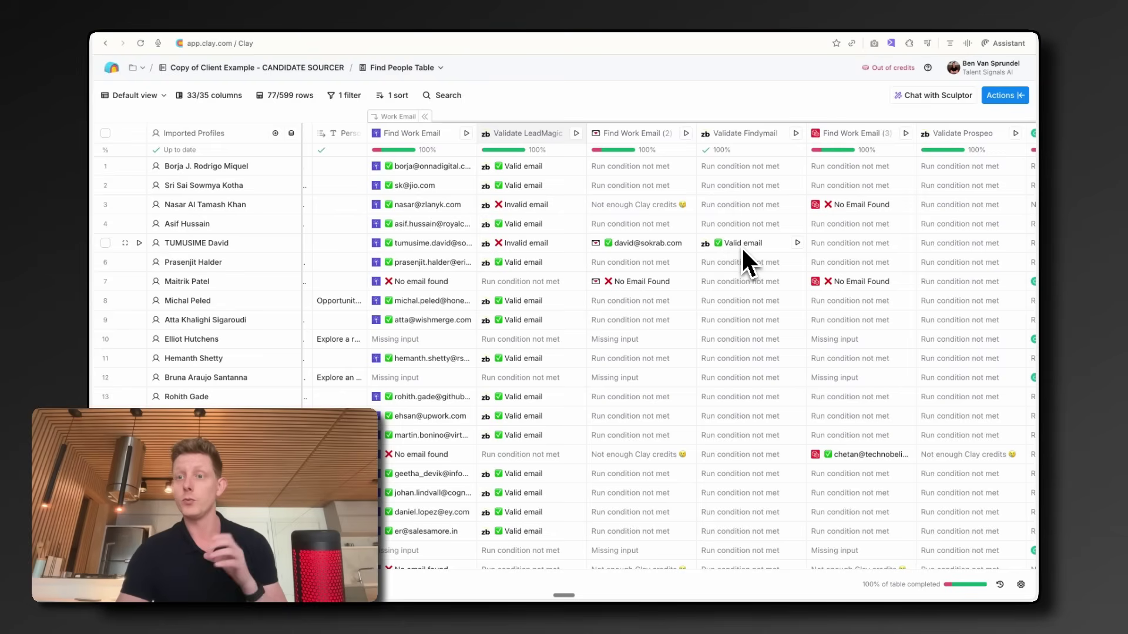
scroll(741, 246, right, 3)
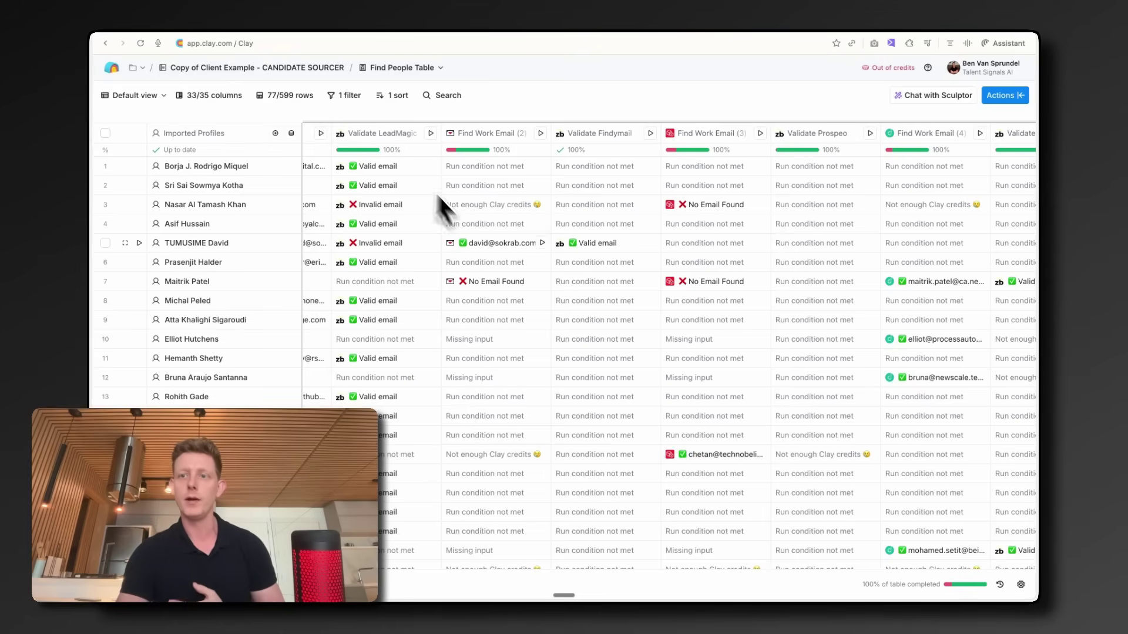
scroll(437, 192, left, 3)
scroll(458, 220, left, 3)
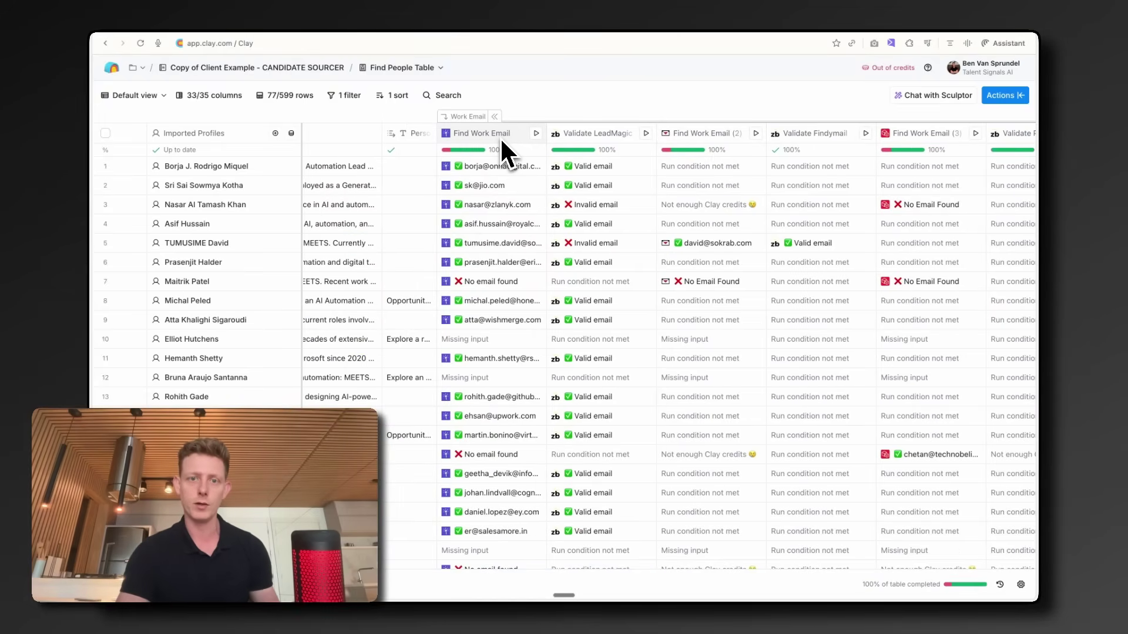
scroll(520, 371, down, 5)
scroll(522, 382, down, 5)
scroll(523, 393, down, 2)
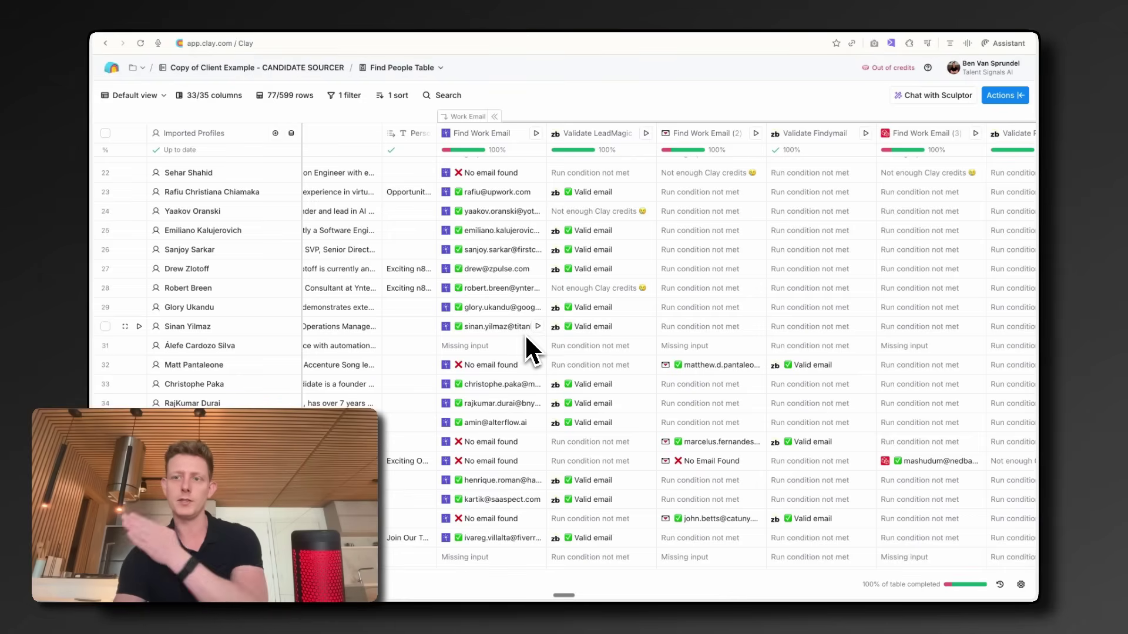
click(490, 134)
click(520, 190)
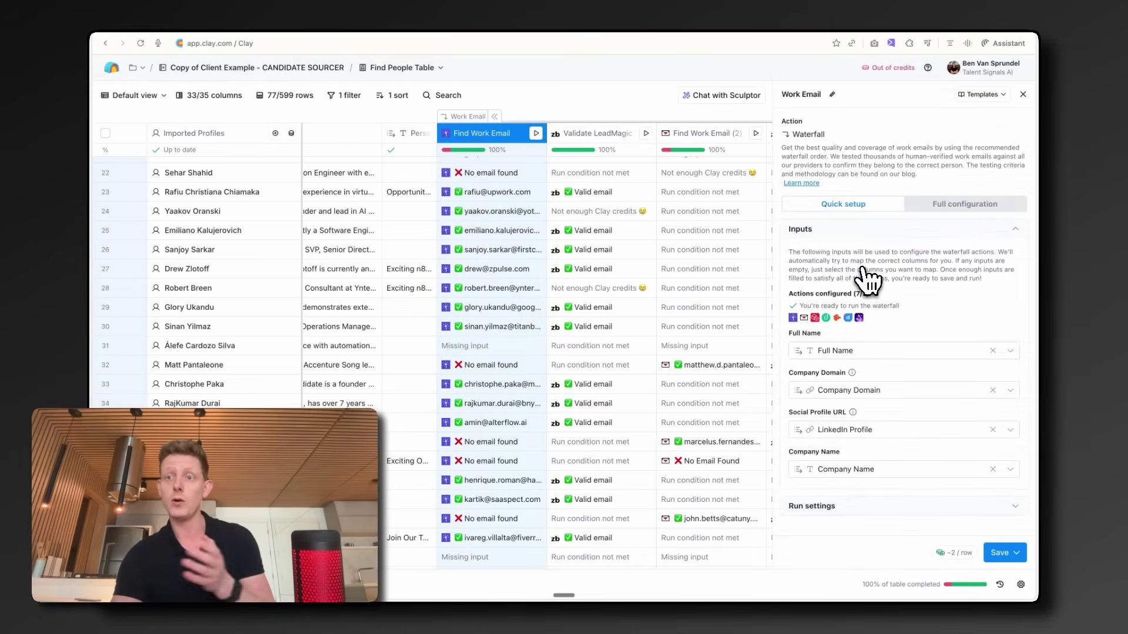
click(964, 203)
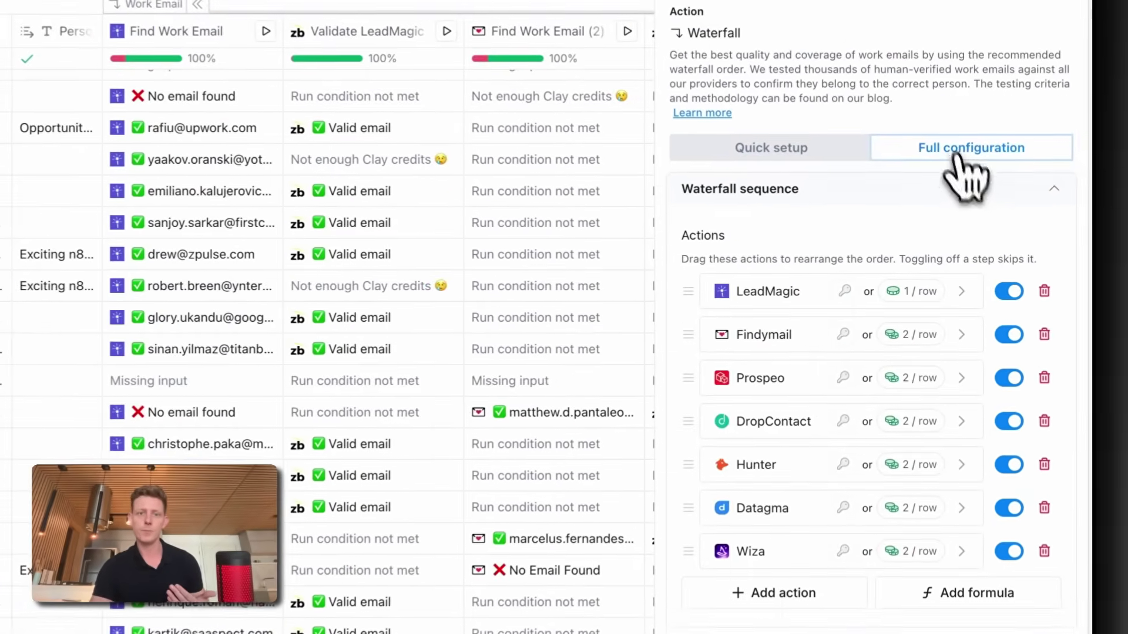
scroll(911, 260, down, 5)
scroll(912, 265, down, 2)
scroll(919, 259, down, 5)
scroll(917, 256, down, 1)
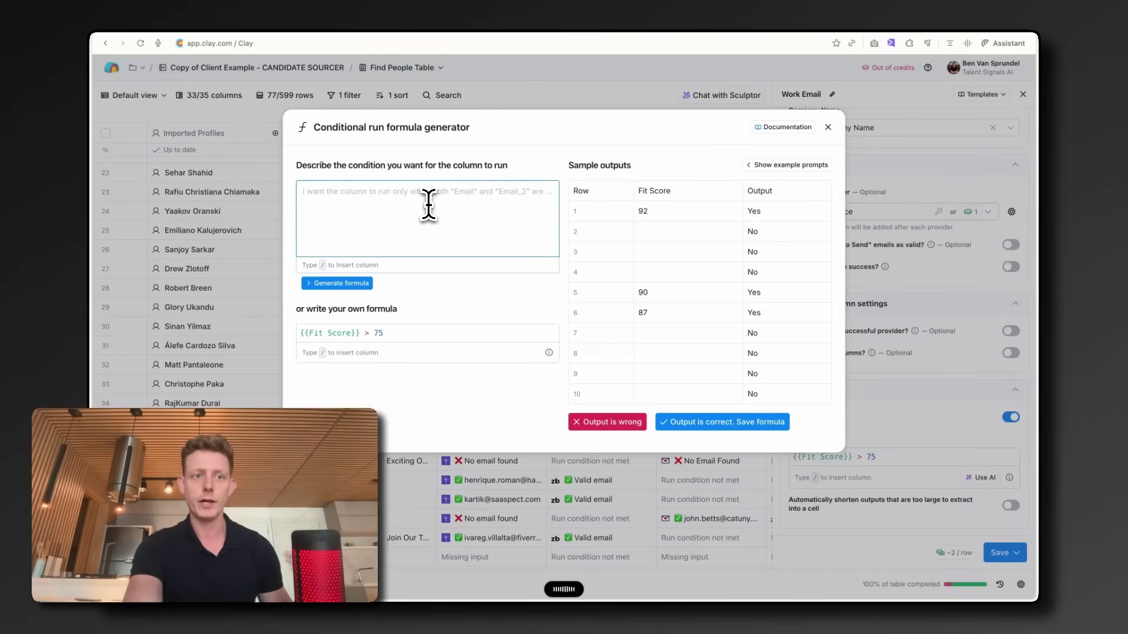
text(Only run this if the fit score is above 75.)
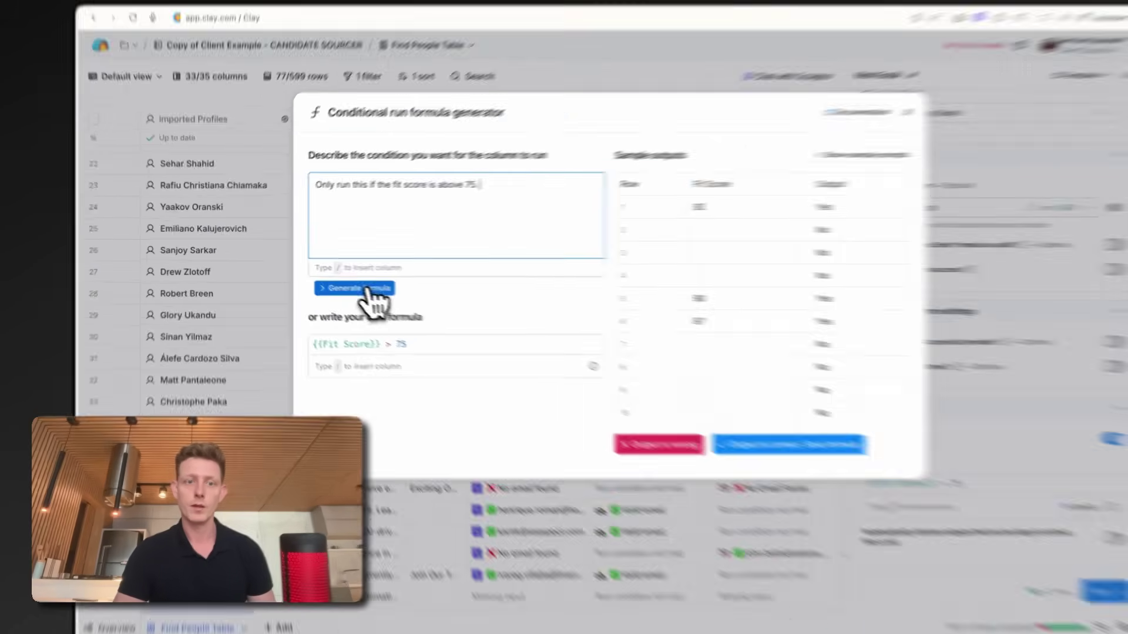
click(364, 283)
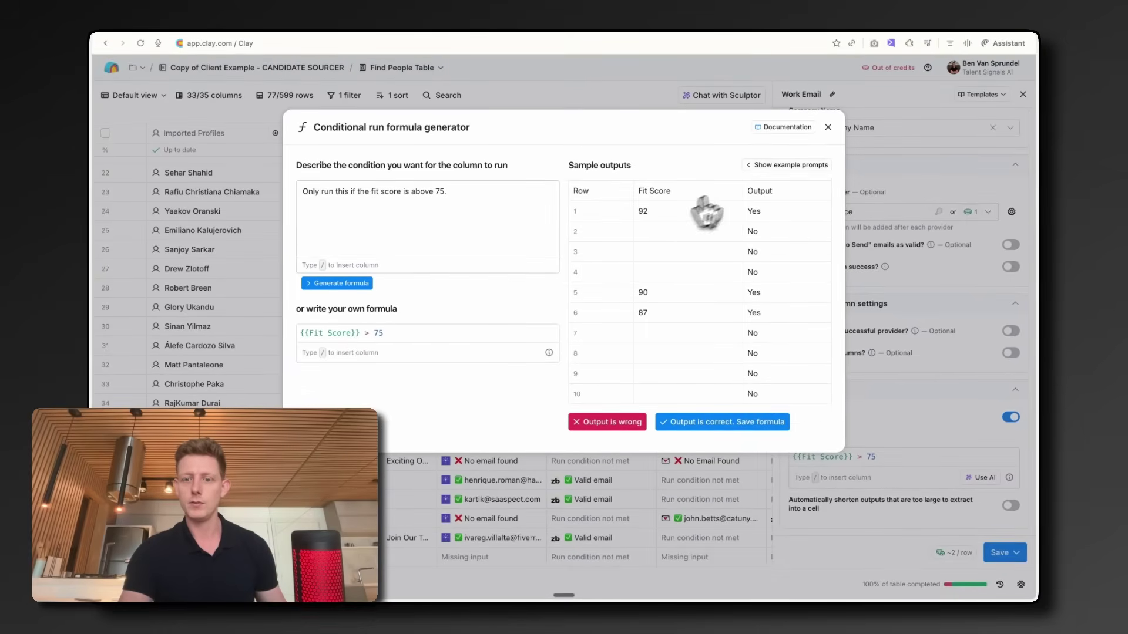
click(828, 128)
key(Escape)
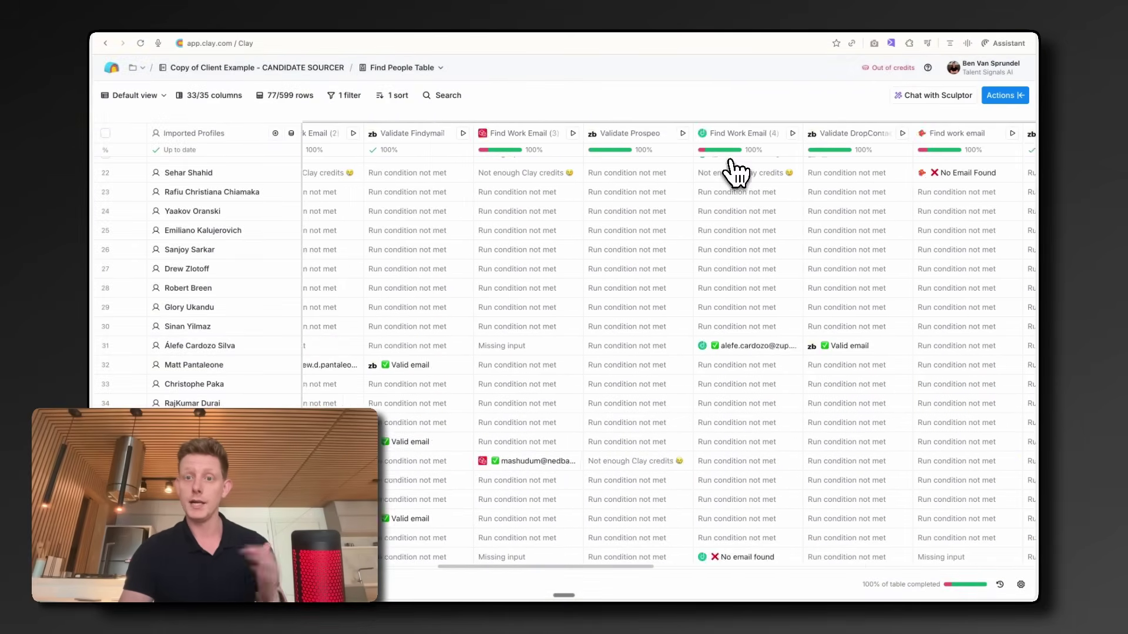
scroll(730, 171, right, 5)
scroll(731, 172, right, 5)
scroll(730, 172, right, 5)
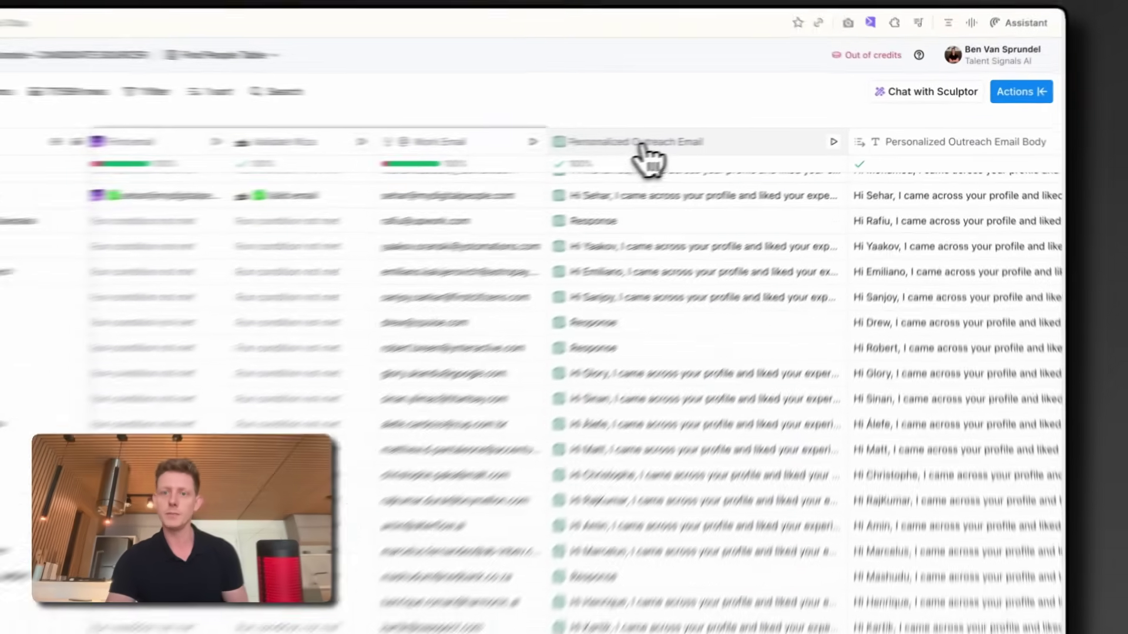
Step: Edit the Personalized Outreach Email column to show its AI prompt settings
click(722, 133)
click(729, 174)
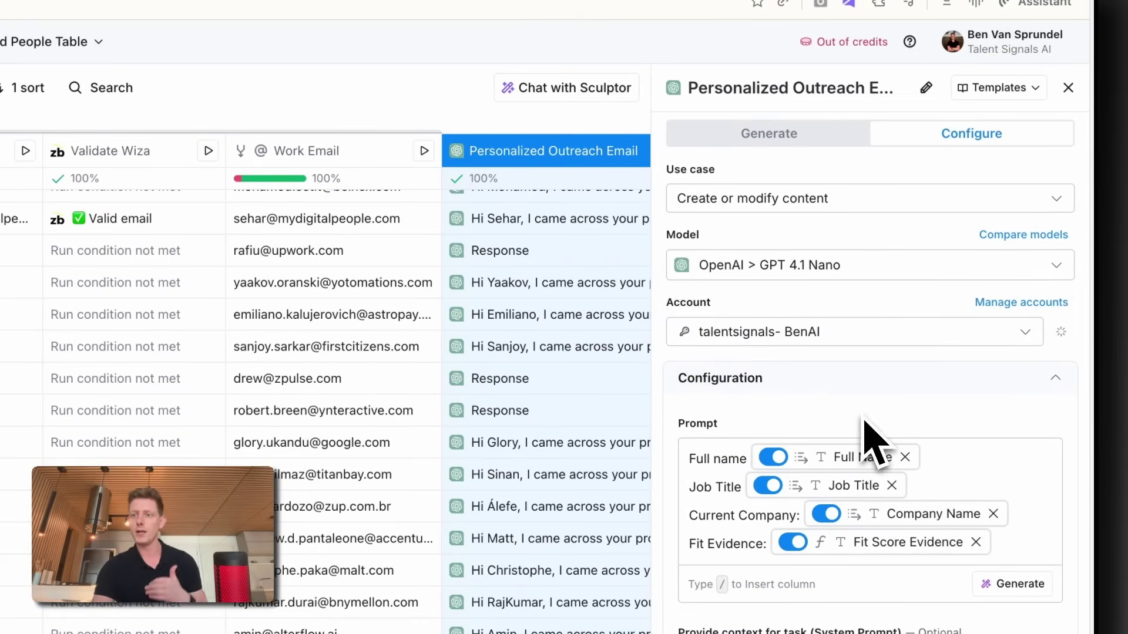
scroll(868, 445, down, 2)
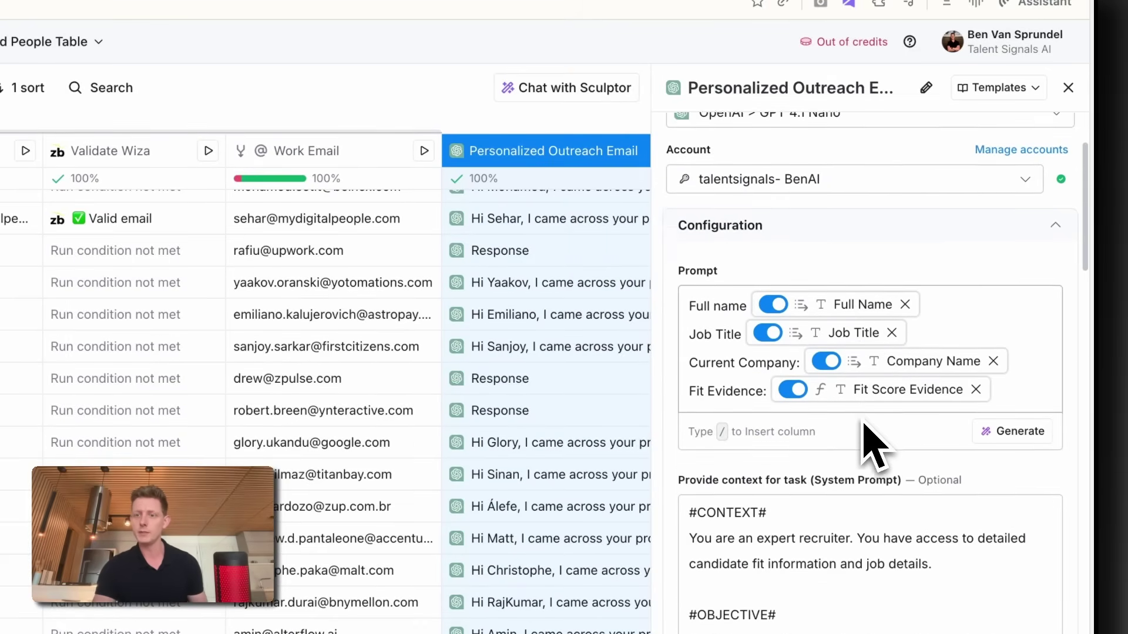
scroll(868, 444, down, 2)
scroll(868, 445, down, 1)
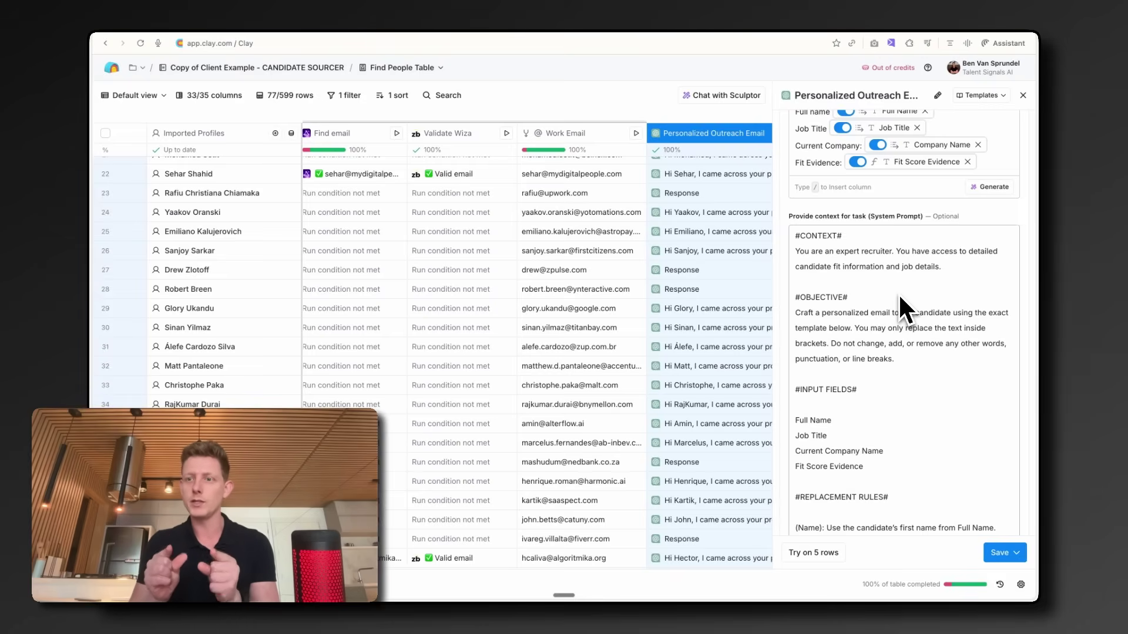
scroll(897, 294, down, 5)
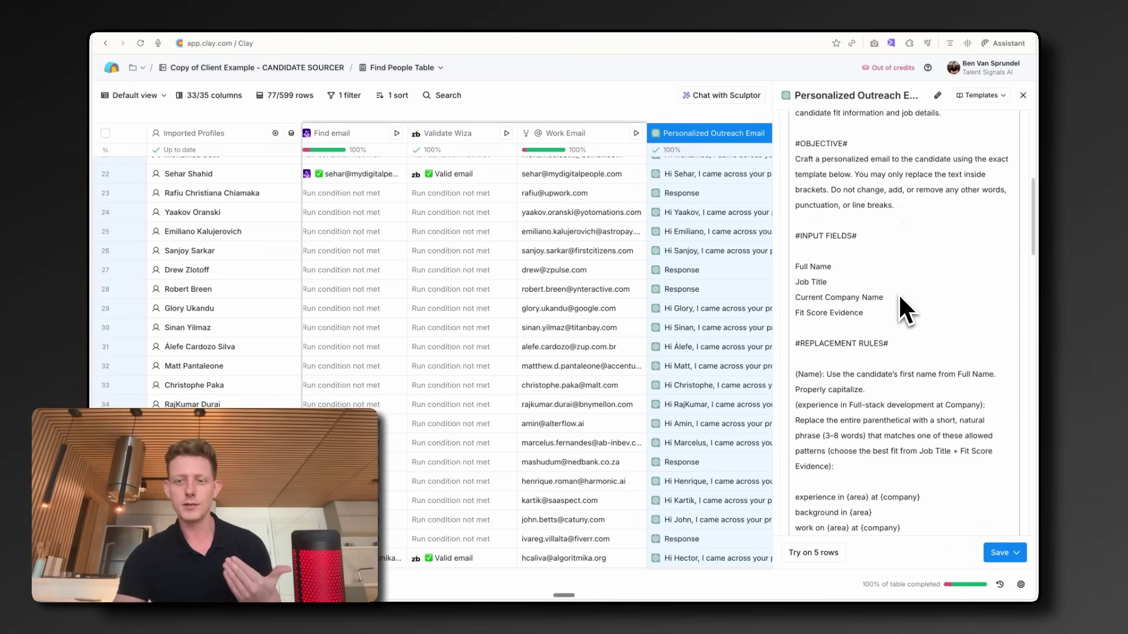
scroll(900, 295, down, 1)
scroll(898, 293, down, 1)
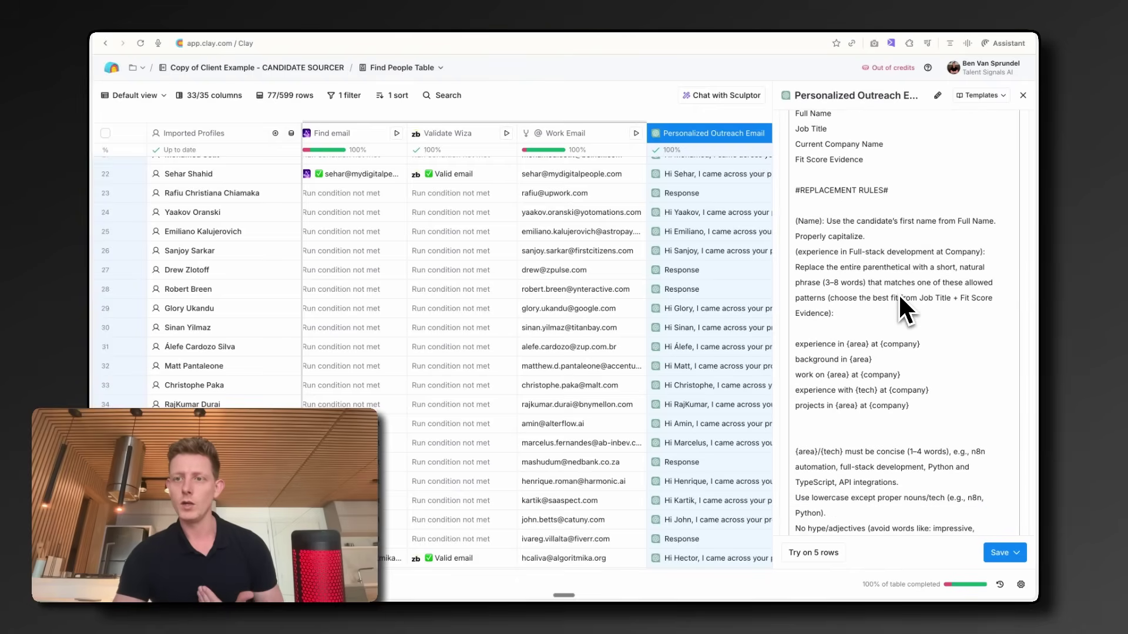
scroll(897, 293, up, 10)
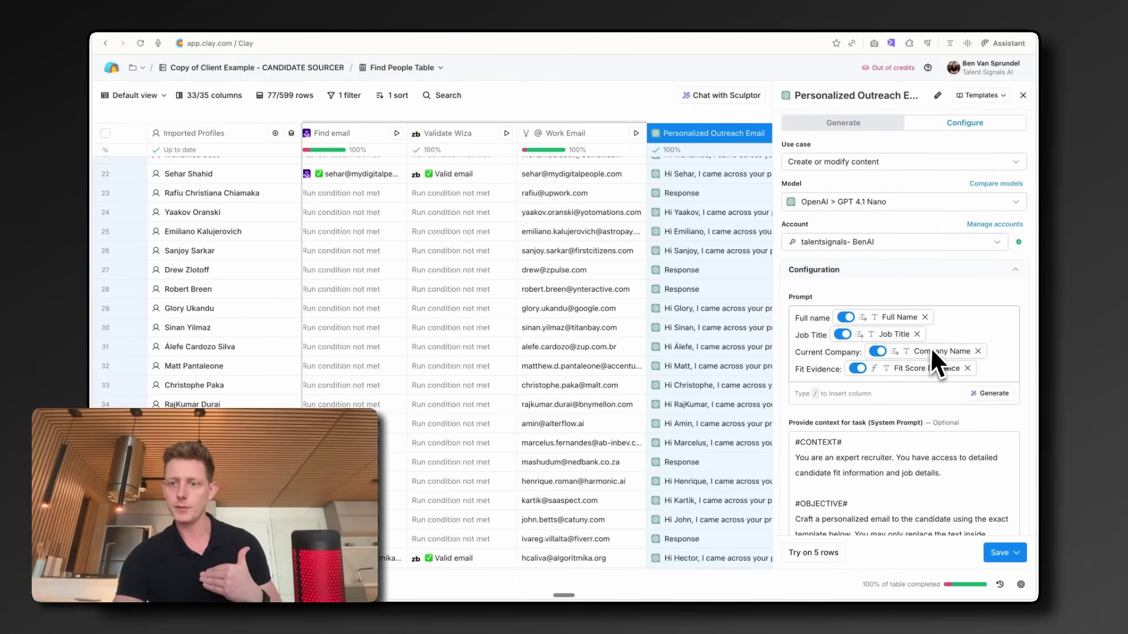
scroll(927, 369, down, 1)
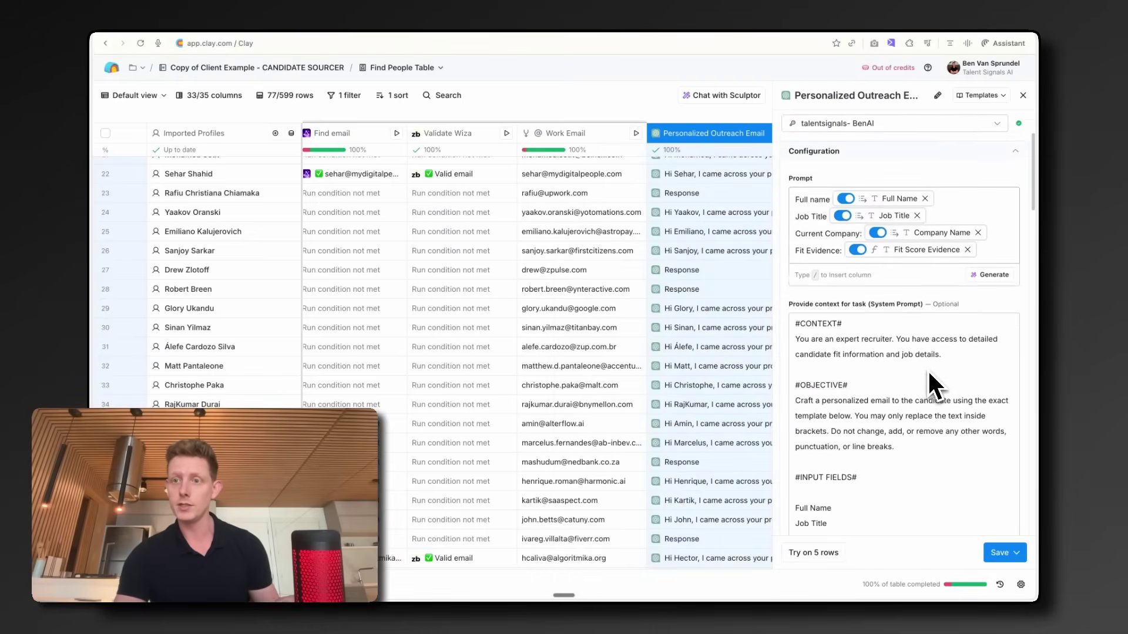
scroll(928, 368, down, 2)
scroll(927, 369, down, 1)
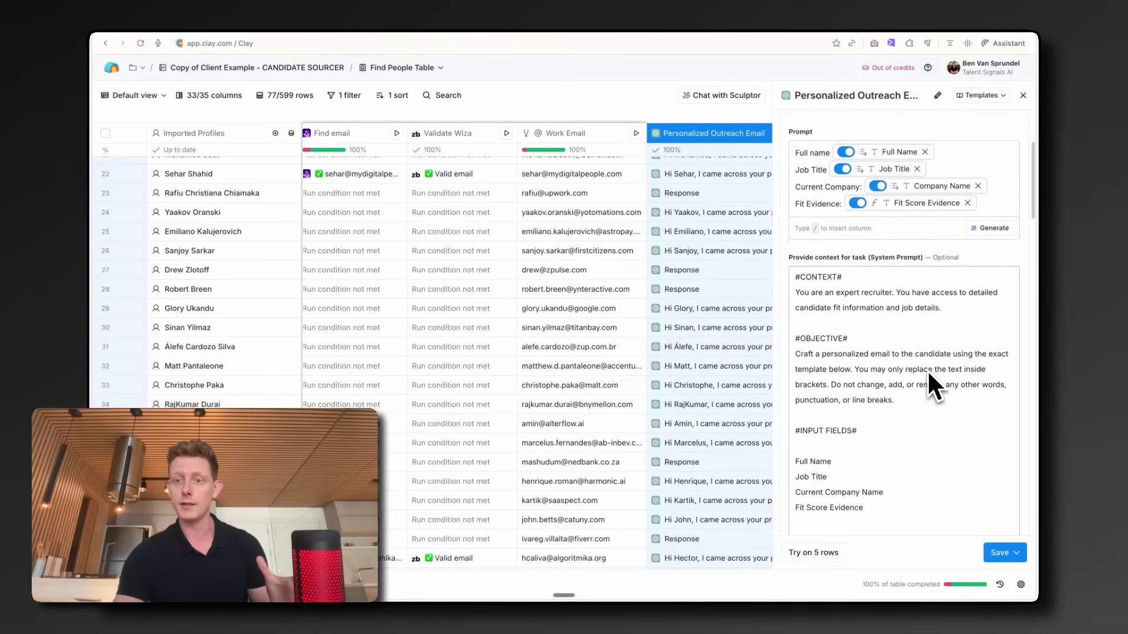
scroll(927, 369, down, 3)
scroll(927, 369, down, 2)
scroll(927, 369, down, 2)
scroll(926, 369, down, 1)
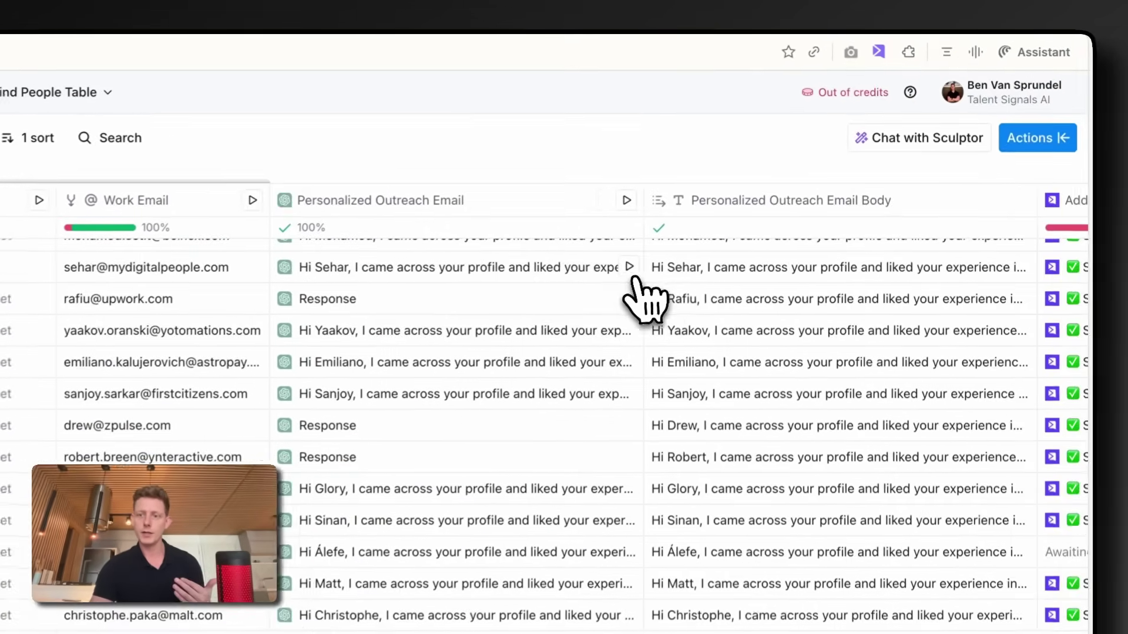
scroll(635, 280, right, 3)
Step: Expand the first Personalized Outreach Email Body cell to read it in full, then close it
click(672, 281)
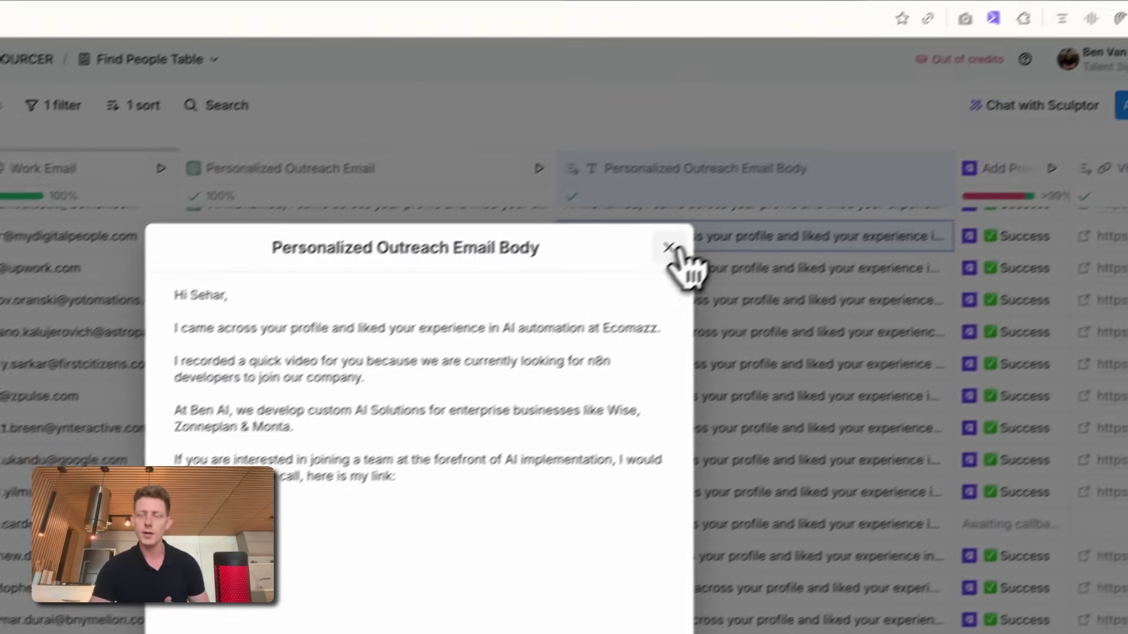
click(828, 151)
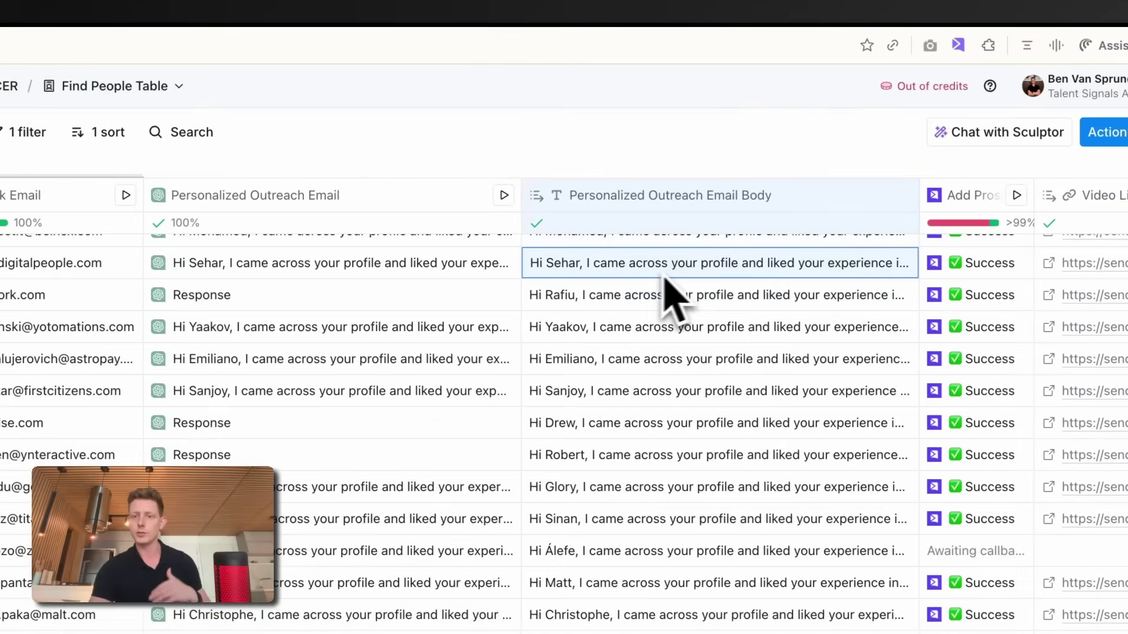
scroll(695, 297, right, 1)
scroll(696, 298, right, 5)
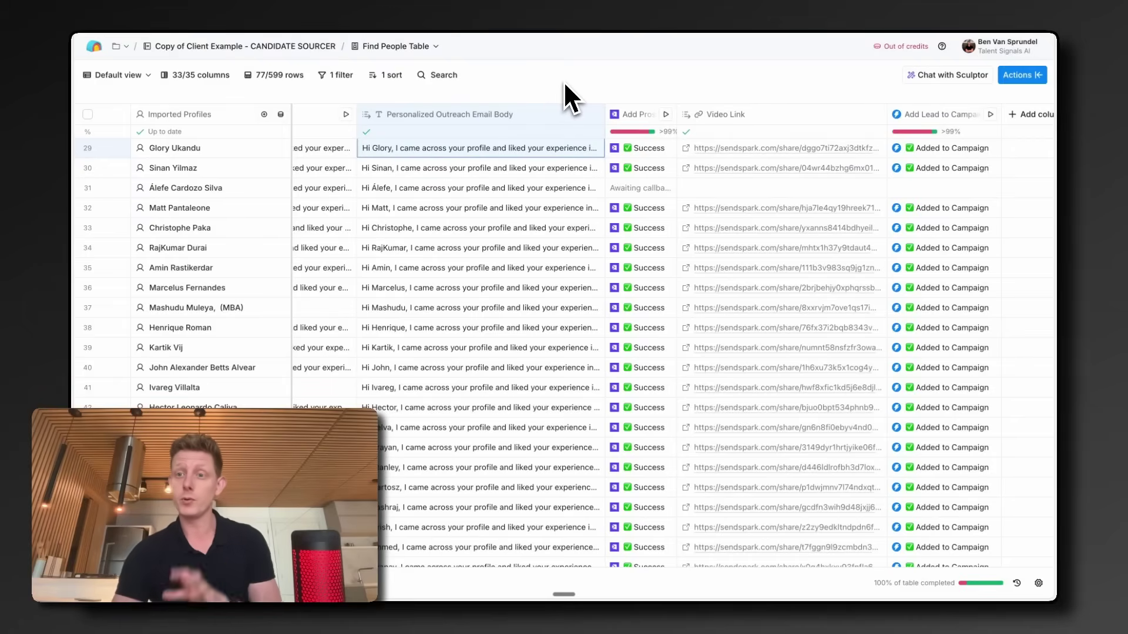
mouse_move(687, 335)
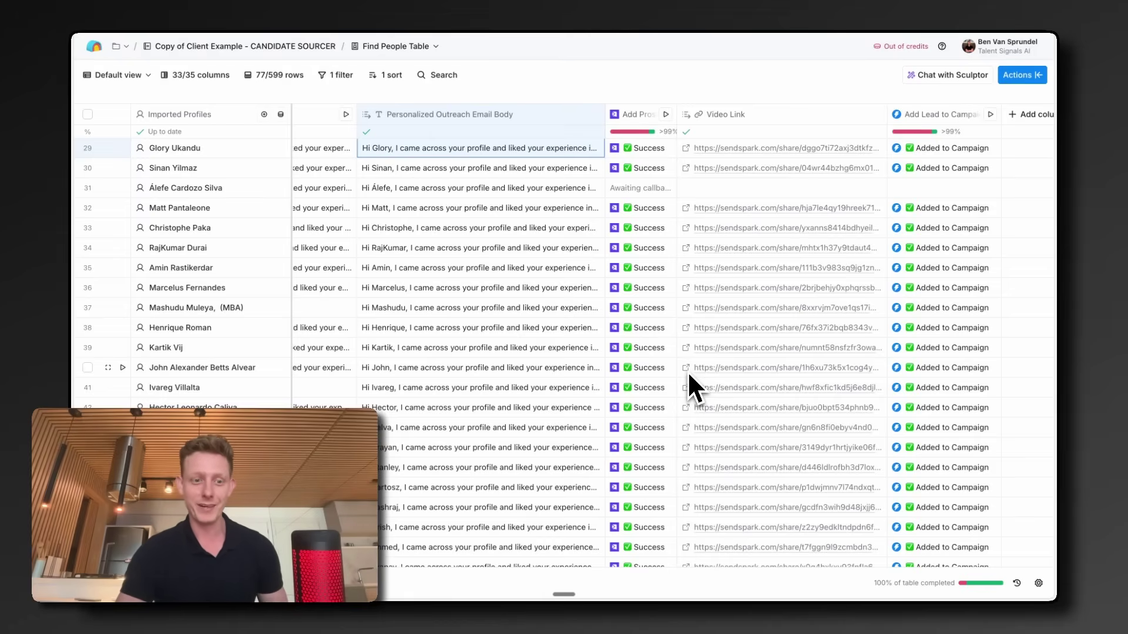
click(687, 330)
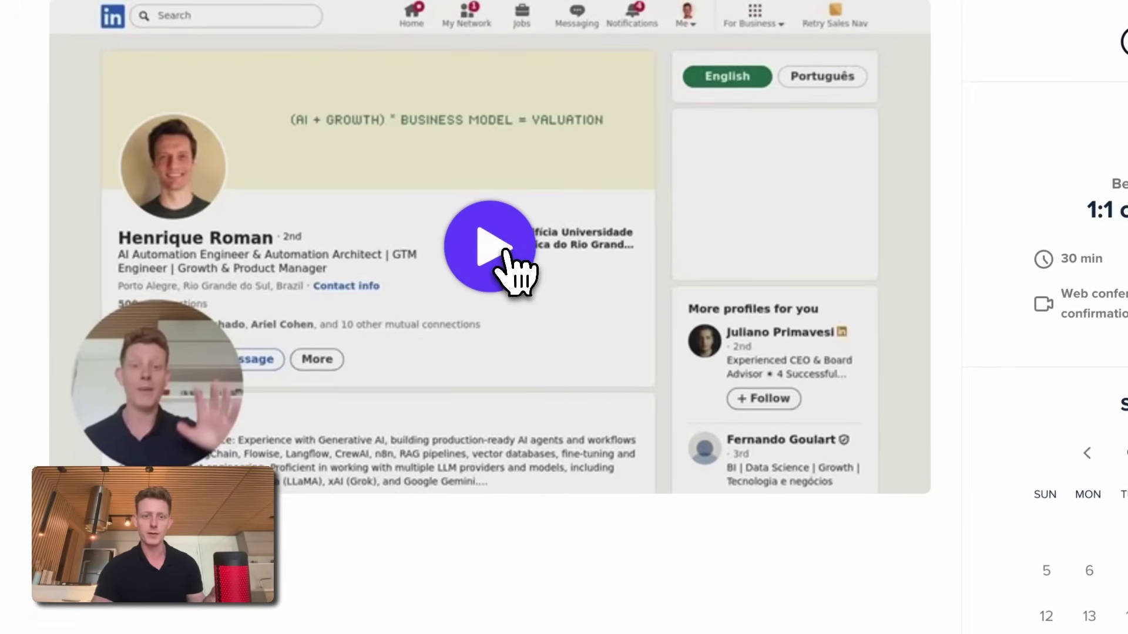
click(507, 256)
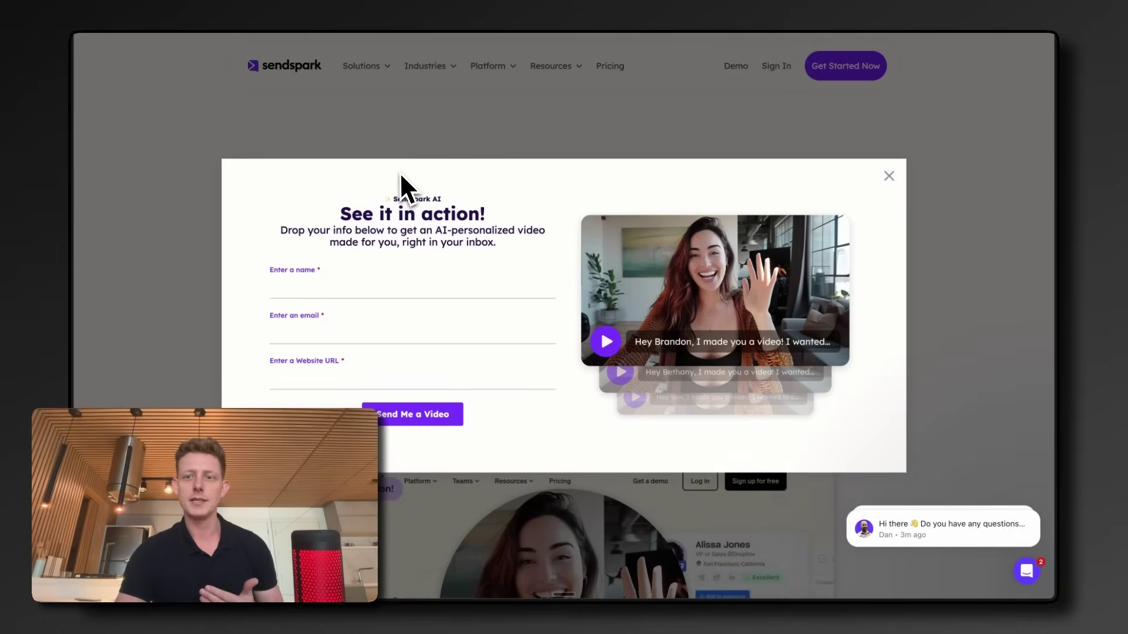
Step: Dismiss the 'See it in action!' popup and view Sendspark pricing, highlighting the $49 Solo plan
click(888, 177)
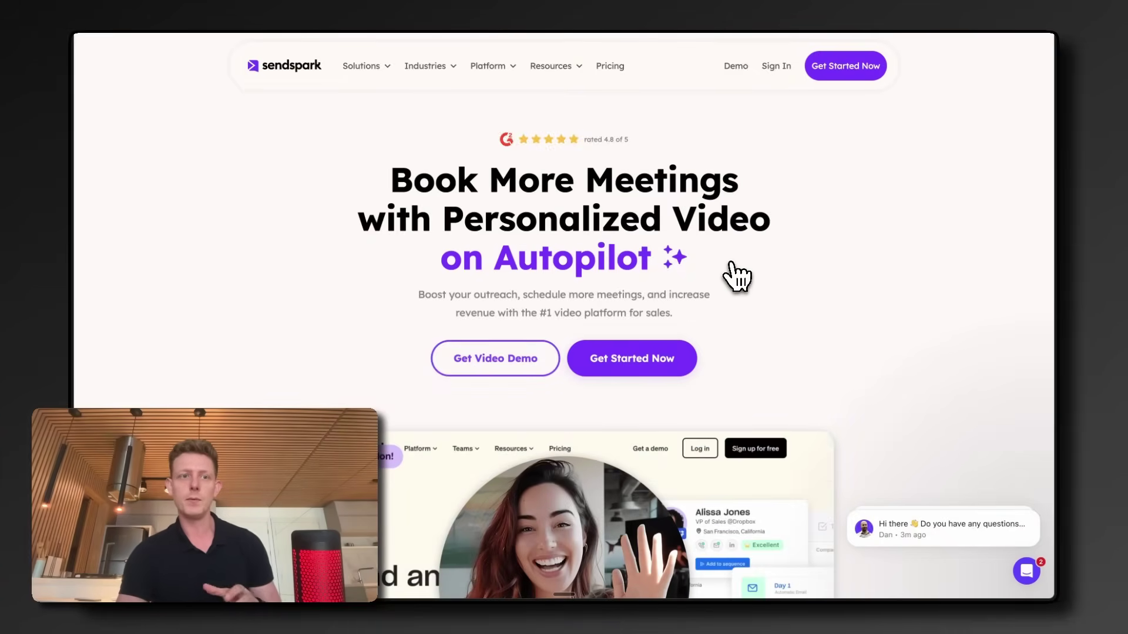
scroll(735, 275, down, 1)
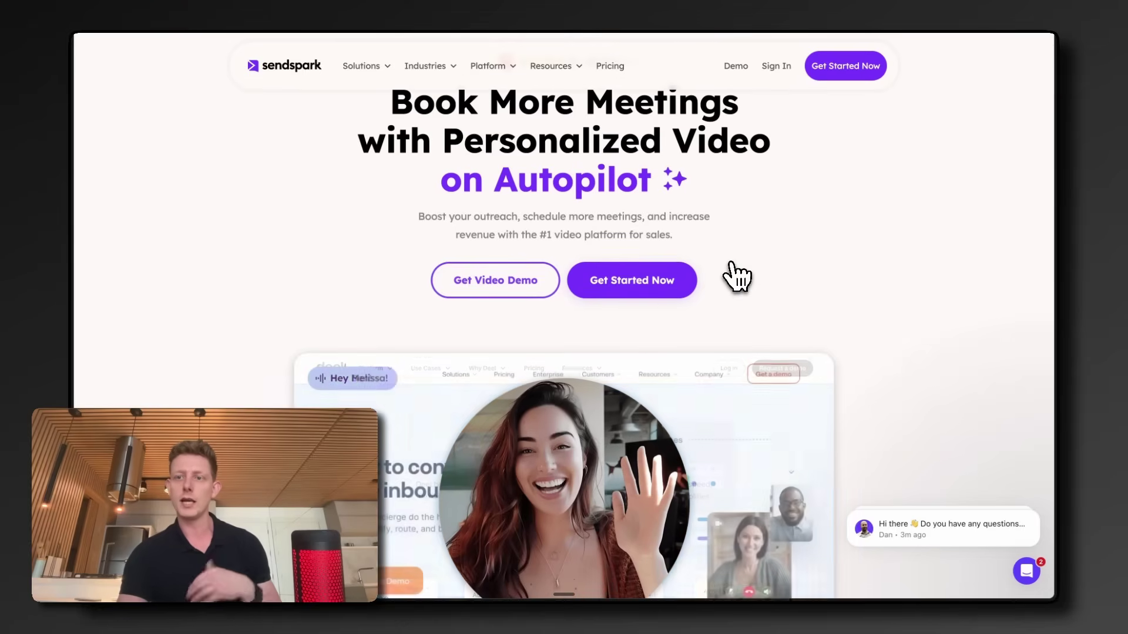
scroll(736, 275, down, 5)
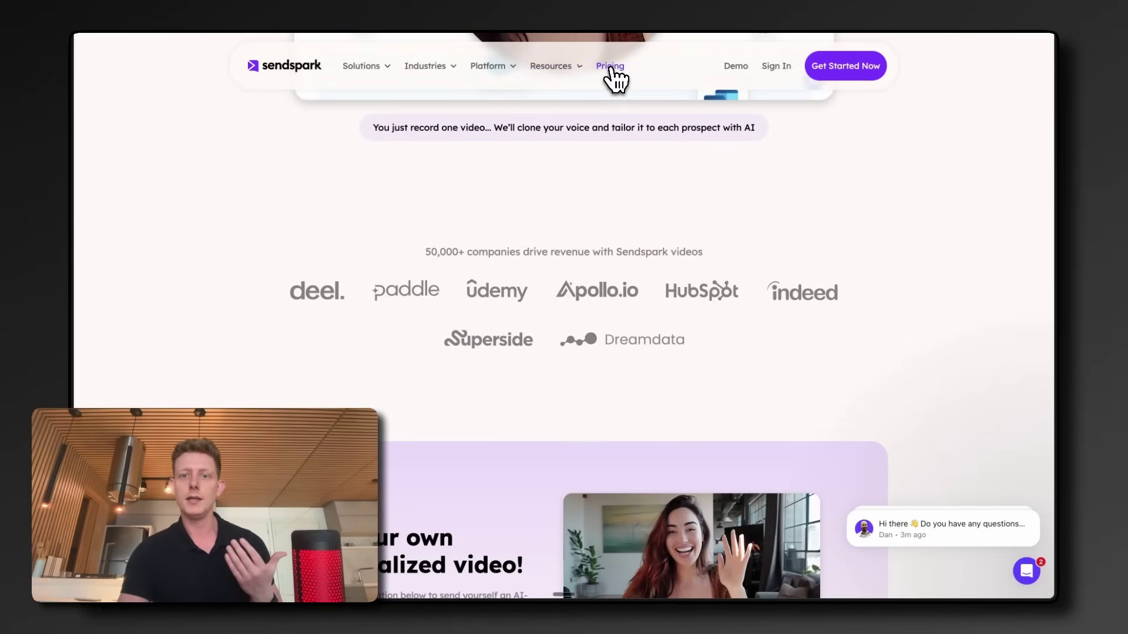
click(608, 67)
scroll(528, 304, down, 1)
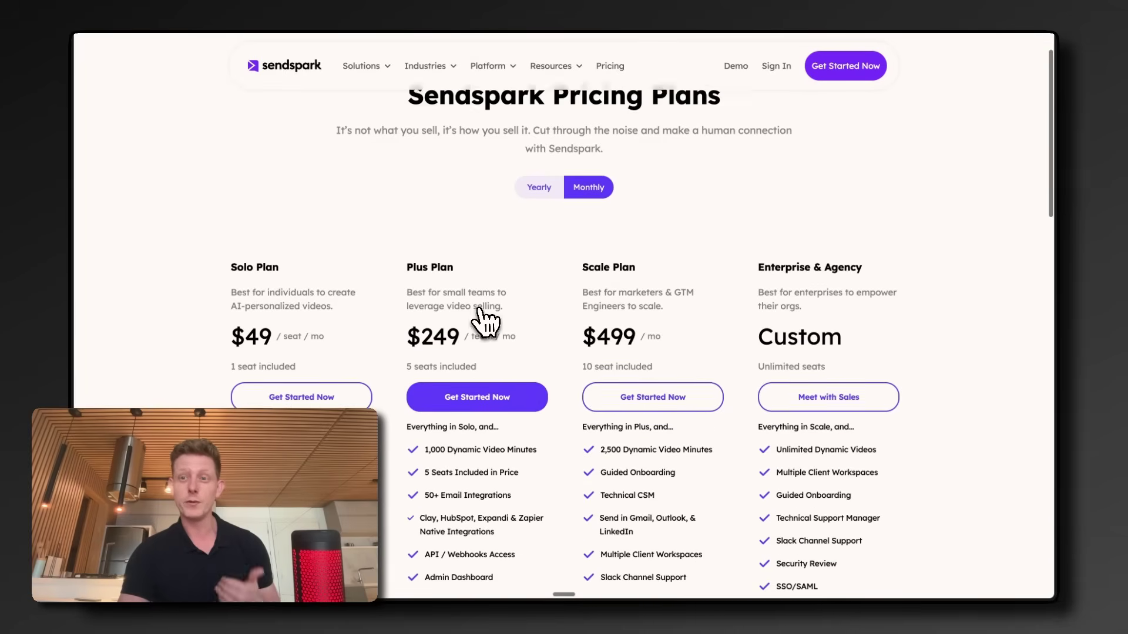
drag(446, 317, 412, 321)
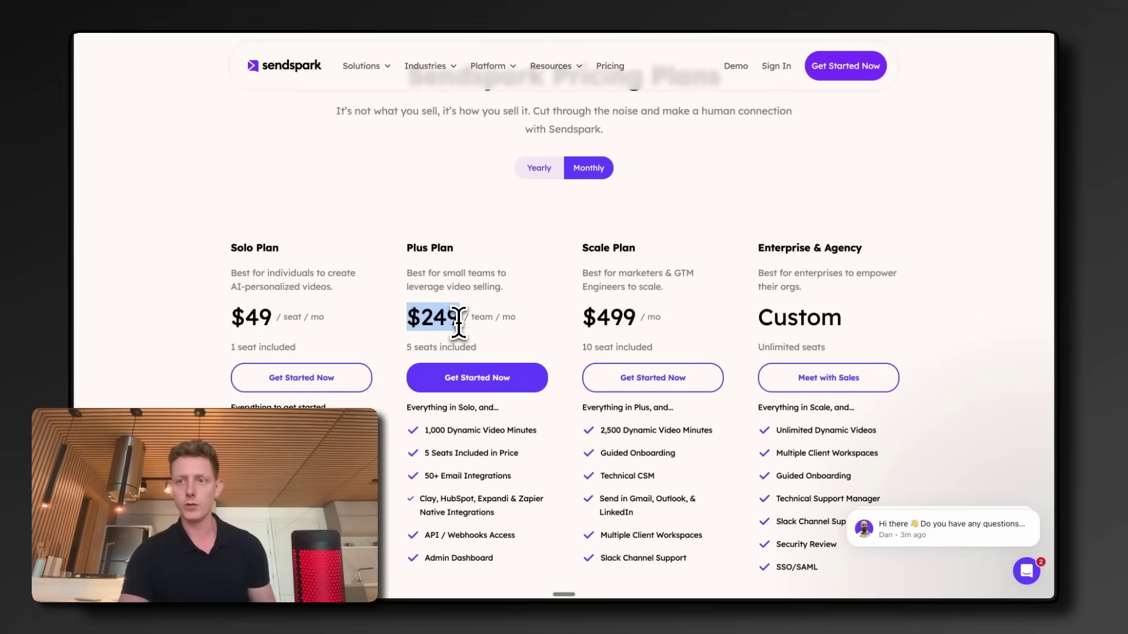
drag(231, 247, 271, 247)
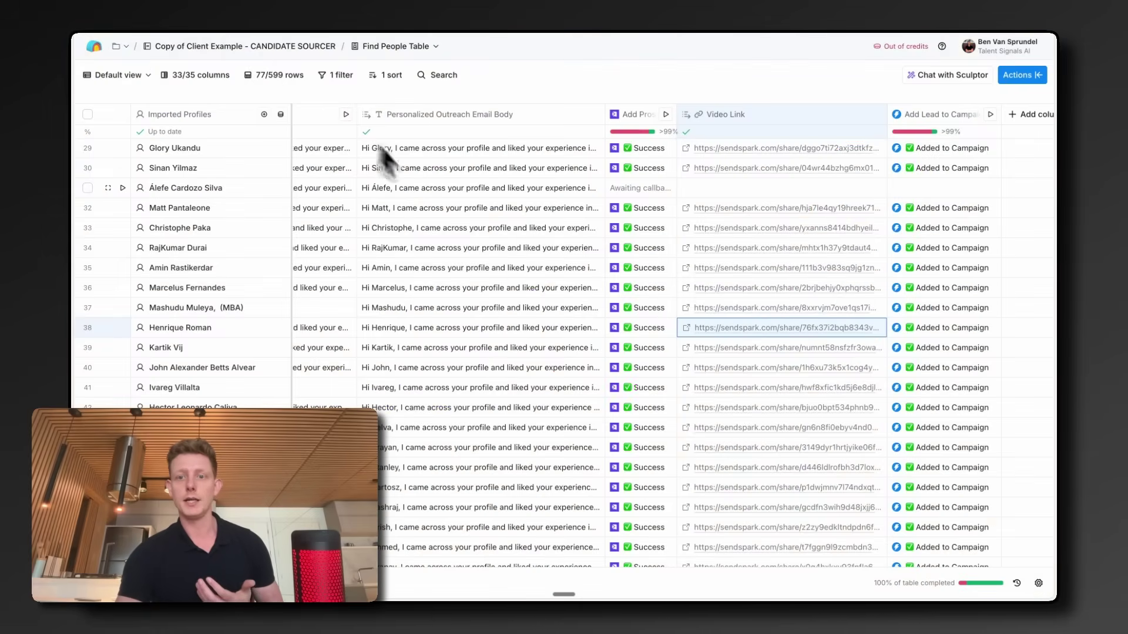
click(636, 118)
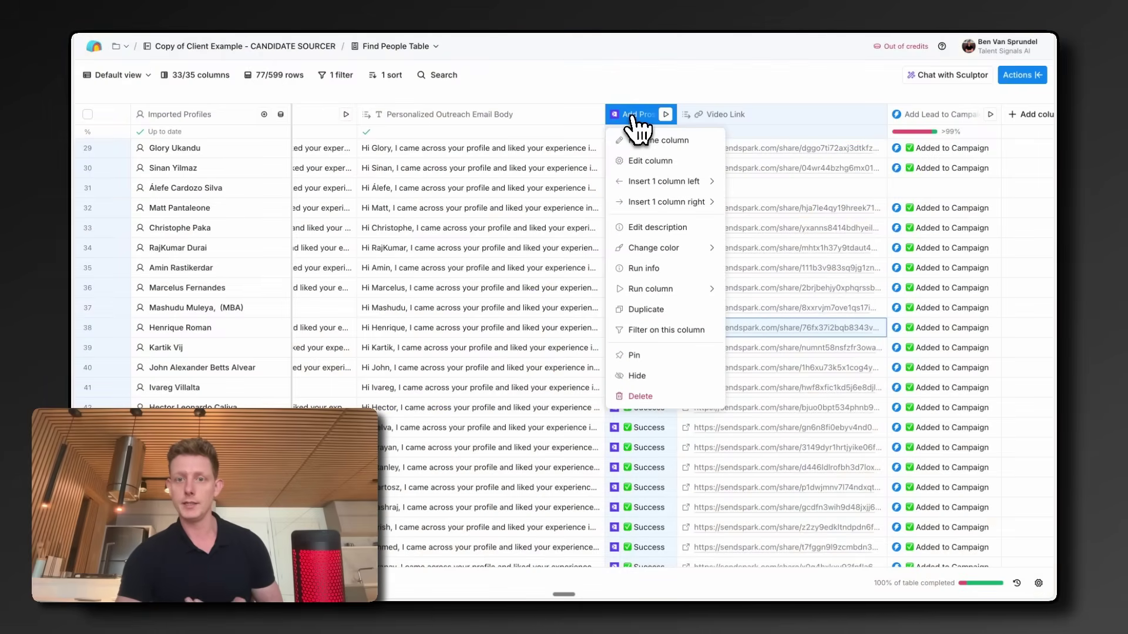
click(652, 163)
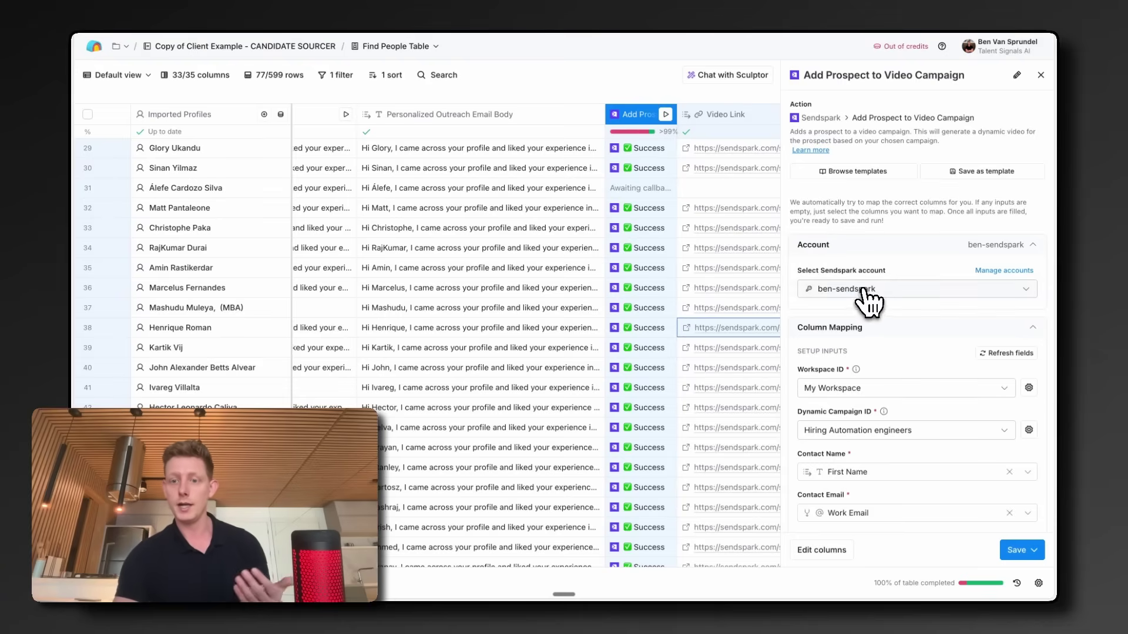
scroll(881, 312, down, 1)
scroll(877, 310, down, 4)
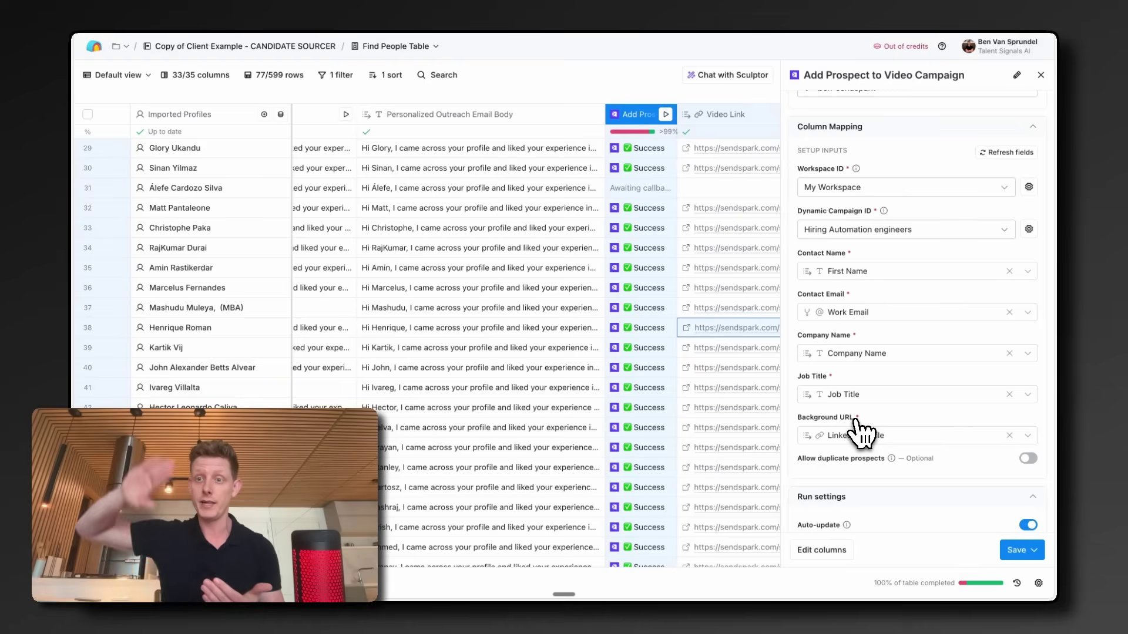
key(Escape)
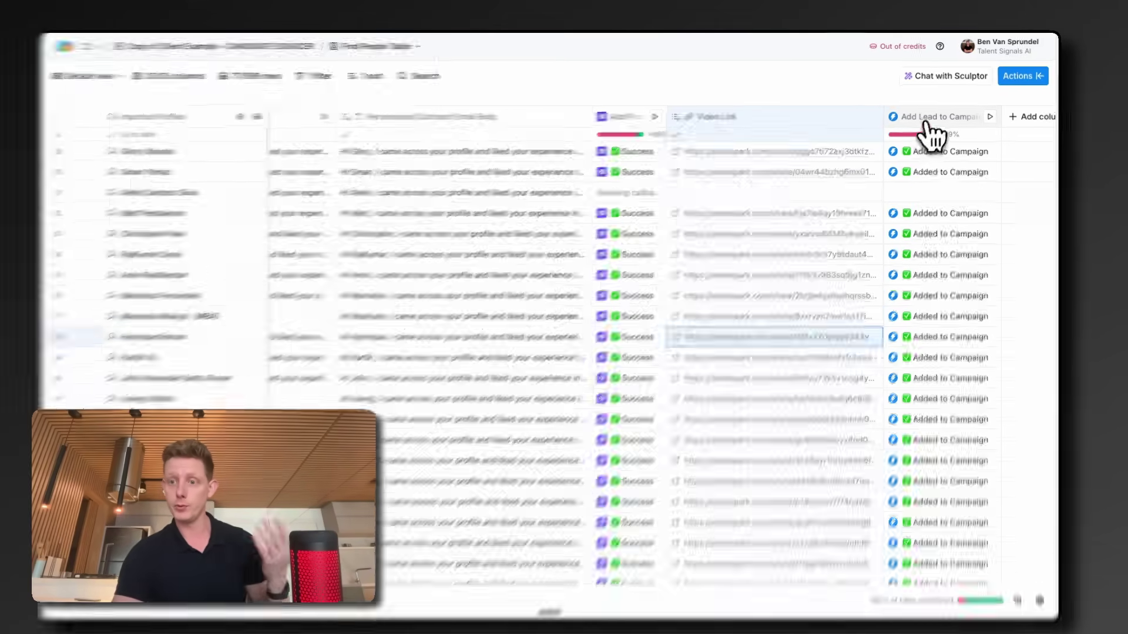
Step: Edit the Add Lead to Campaign column to view its Instantly configuration
click(920, 128)
click(924, 162)
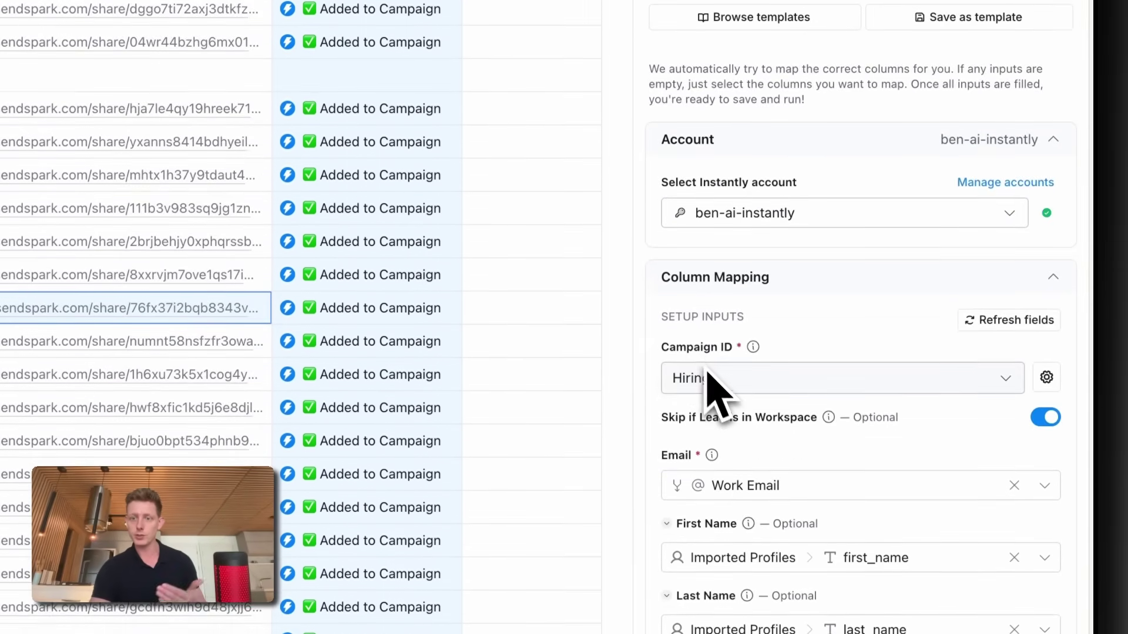
scroll(718, 406, down, 3)
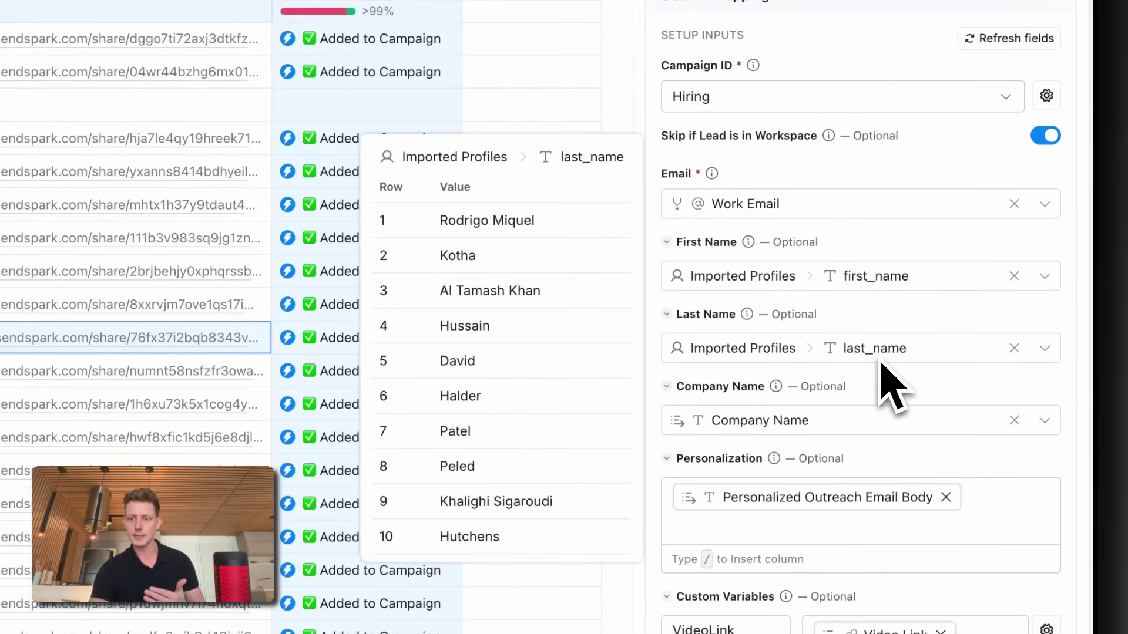
scroll(885, 383, down, 1)
scroll(819, 391, down, 2)
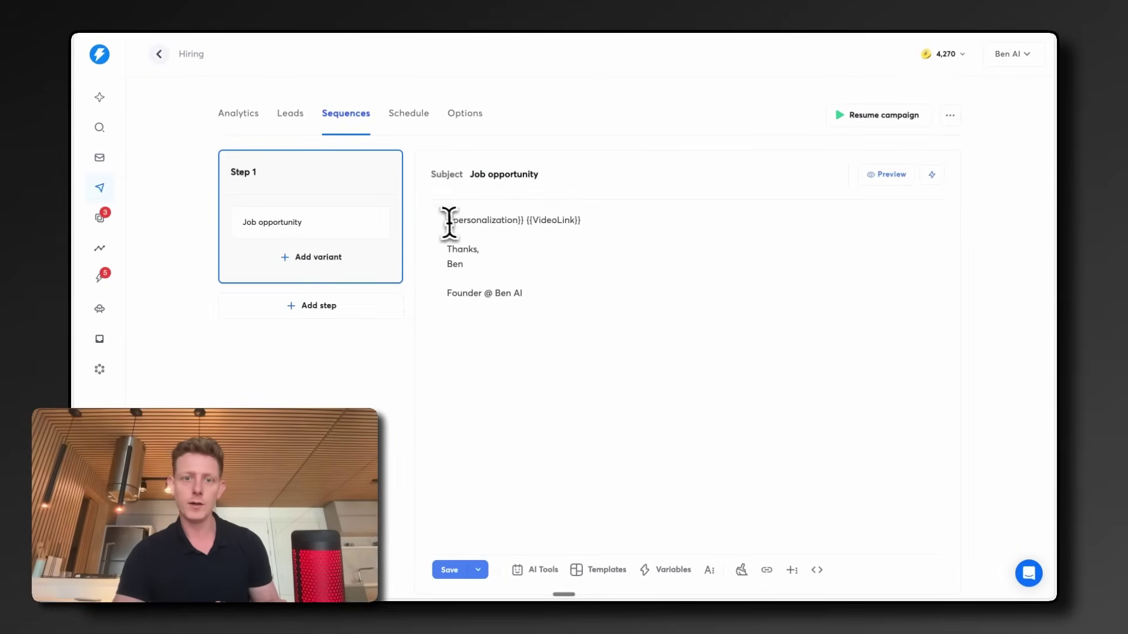
Step: Preview the 'Job opportunity' email with Marcelus's lead data filling the VideoLink variable
drag(527, 220, 579, 221)
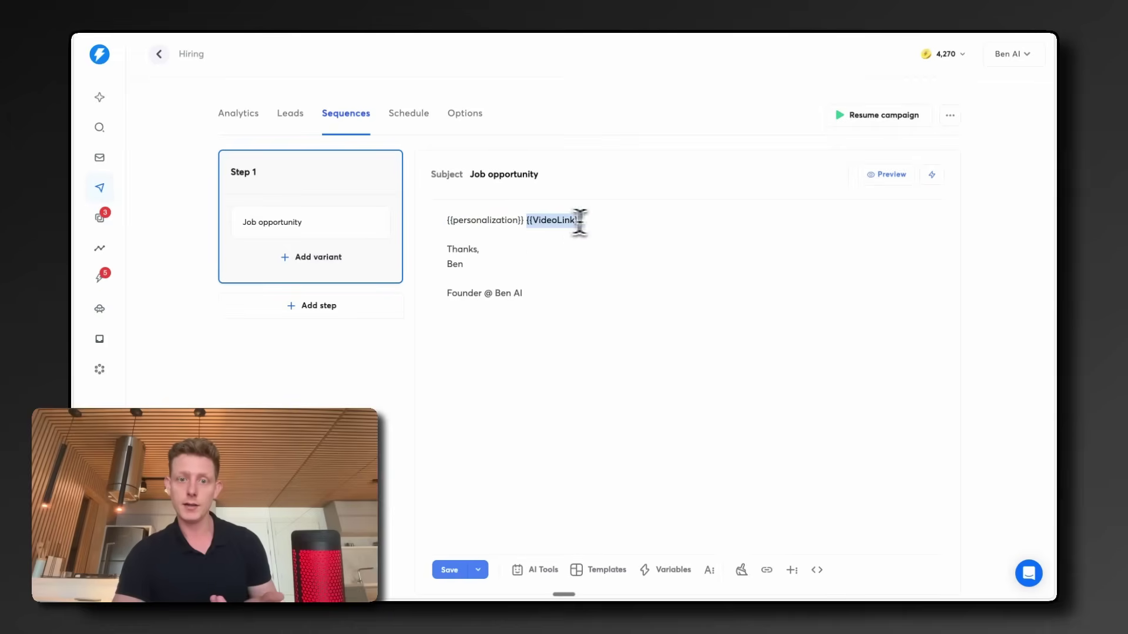
click(450, 250)
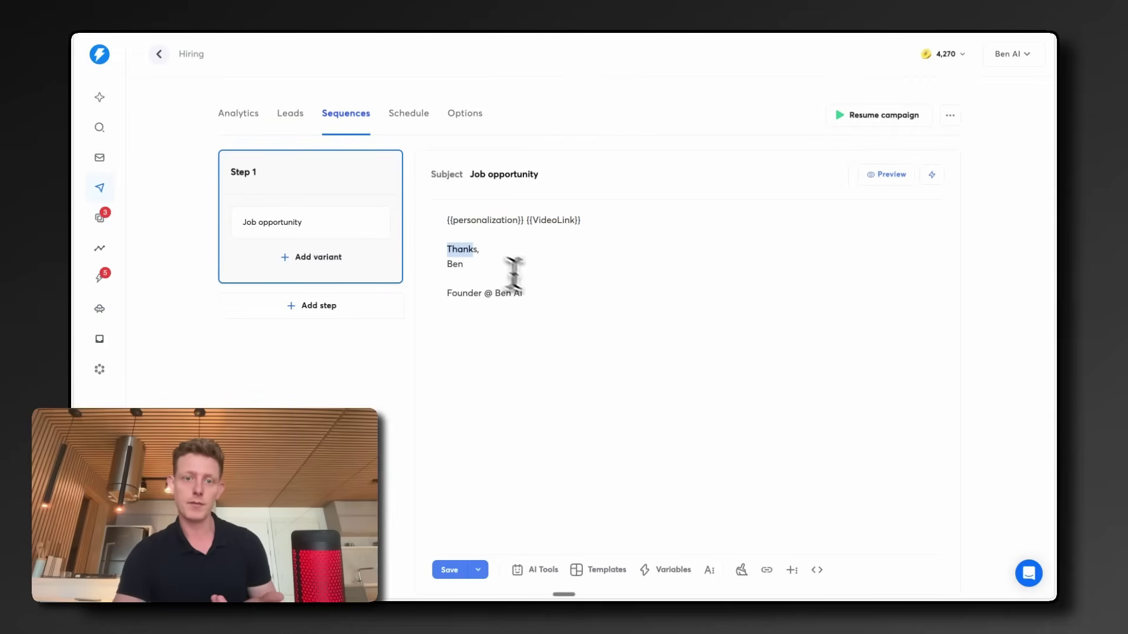
click(884, 177)
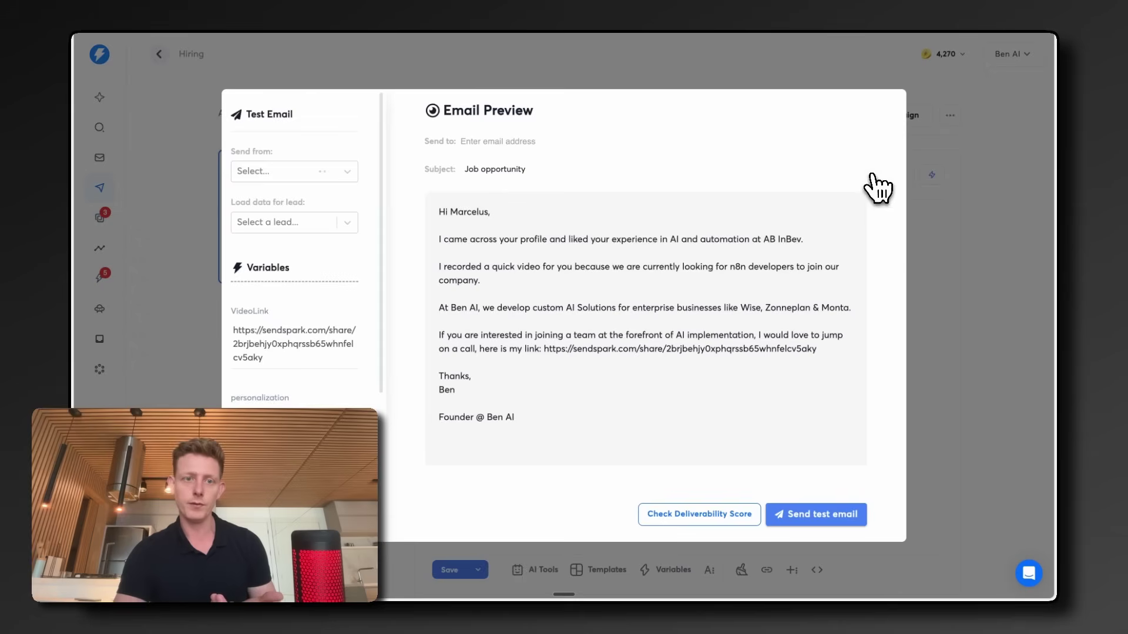
click(341, 222)
scroll(312, 297, down, 1)
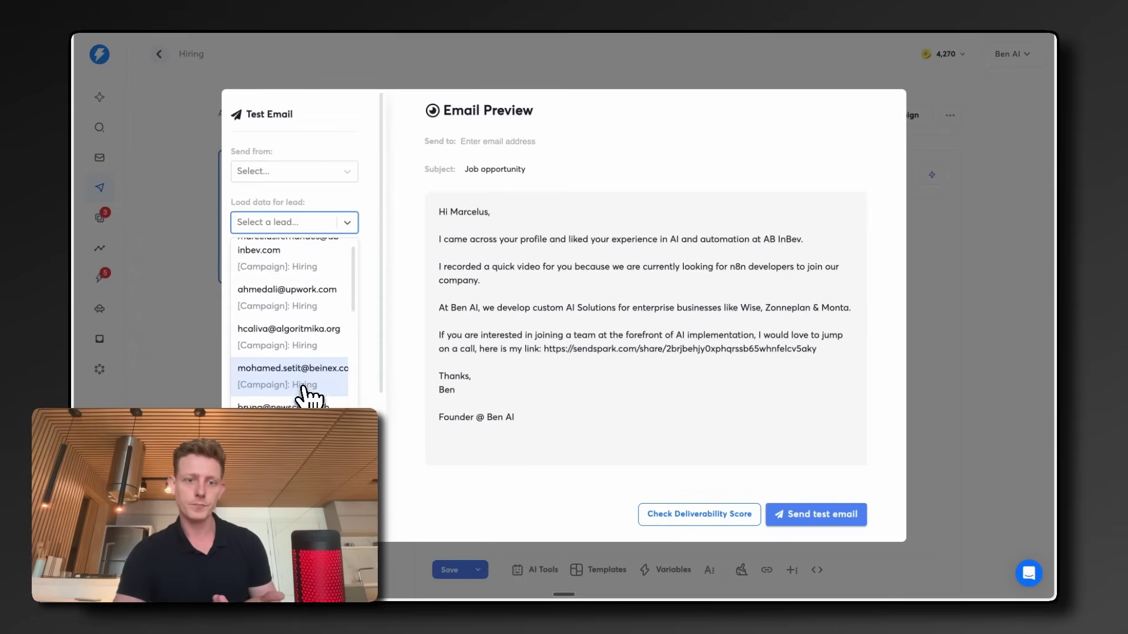
scroll(302, 396, up, 1)
click(300, 280)
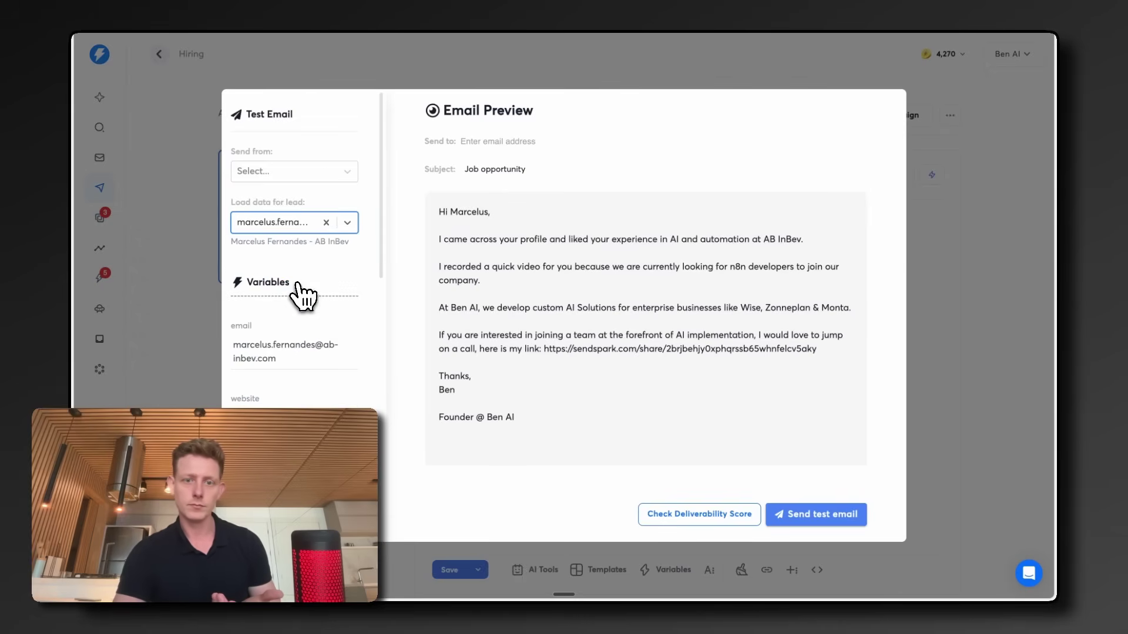
drag(455, 391, 438, 231)
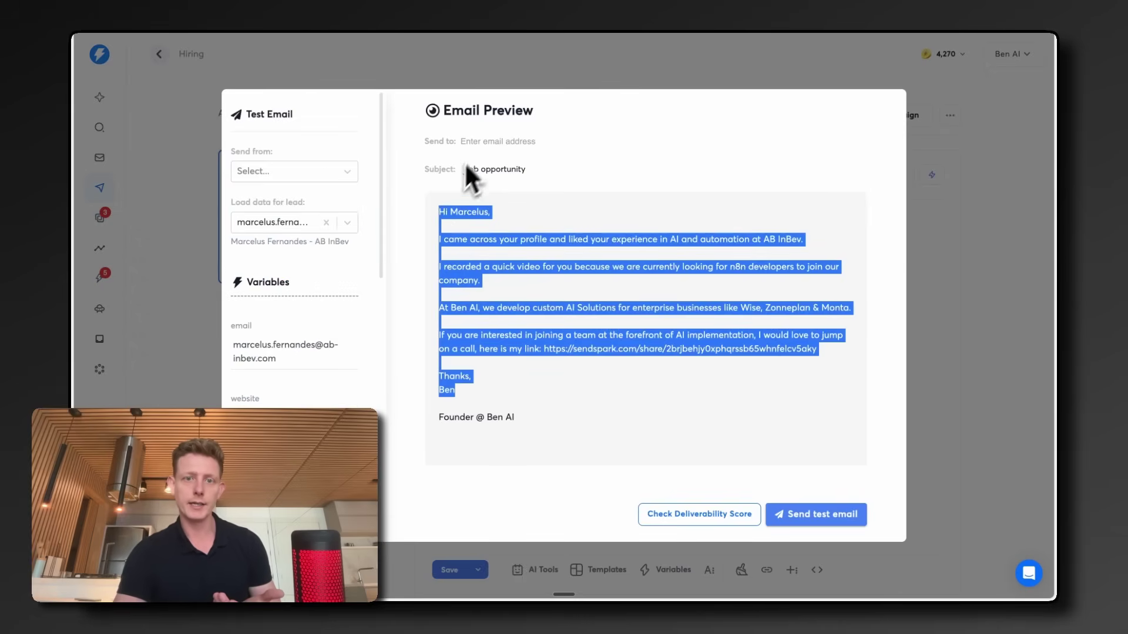
Step: Send a test of the email from the chosen account to the confirmed recipient
click(478, 144)
key(Return)
click(788, 513)
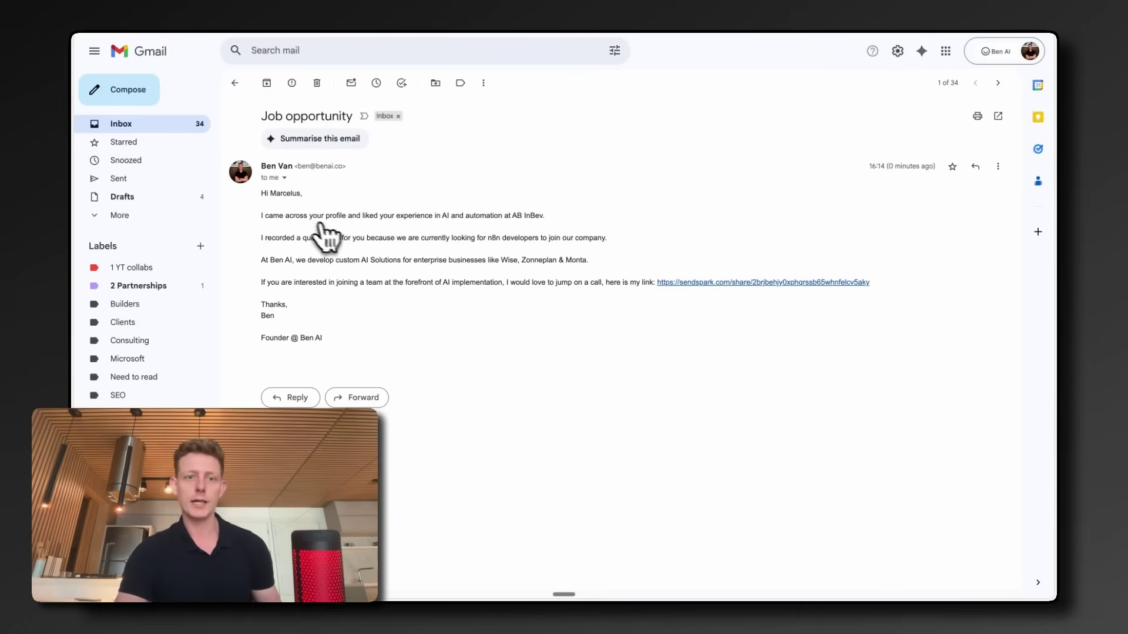
Step: Open the sendspark.com personalised video link in the Job opportunity test email
click(709, 283)
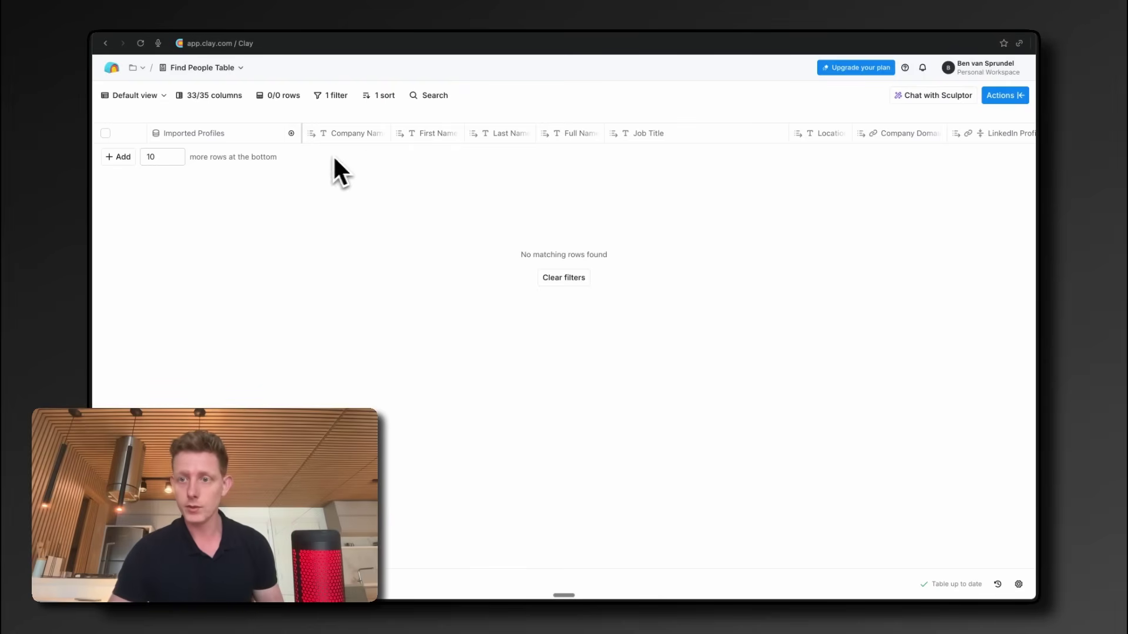
scroll(418, 147, right, 5)
scroll(485, 151, right, 1)
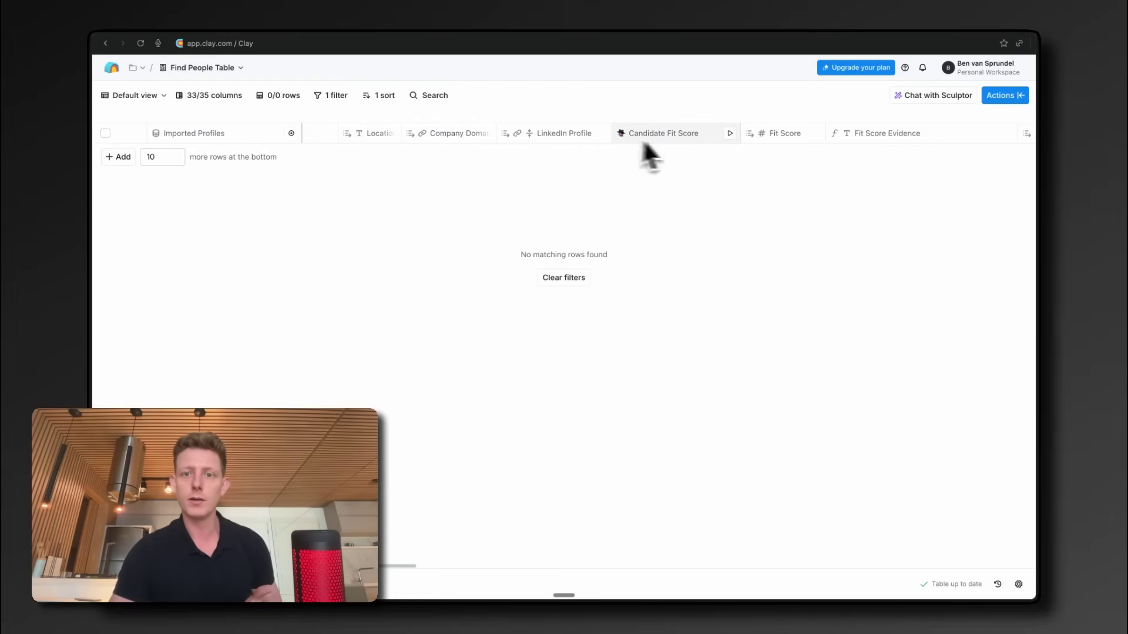
scroll(677, 155, right, 3)
scroll(678, 156, right, 3)
scroll(678, 156, right, 3)
scroll(677, 156, right, 2)
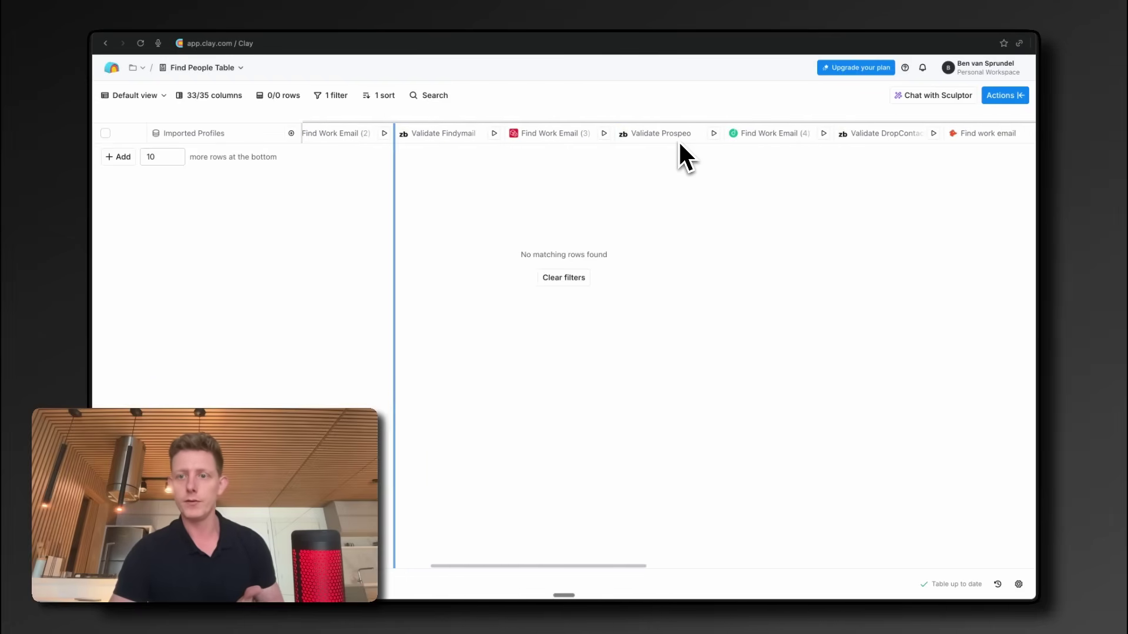
scroll(677, 140, left, 3)
scroll(677, 141, left, 3)
scroll(678, 140, left, 3)
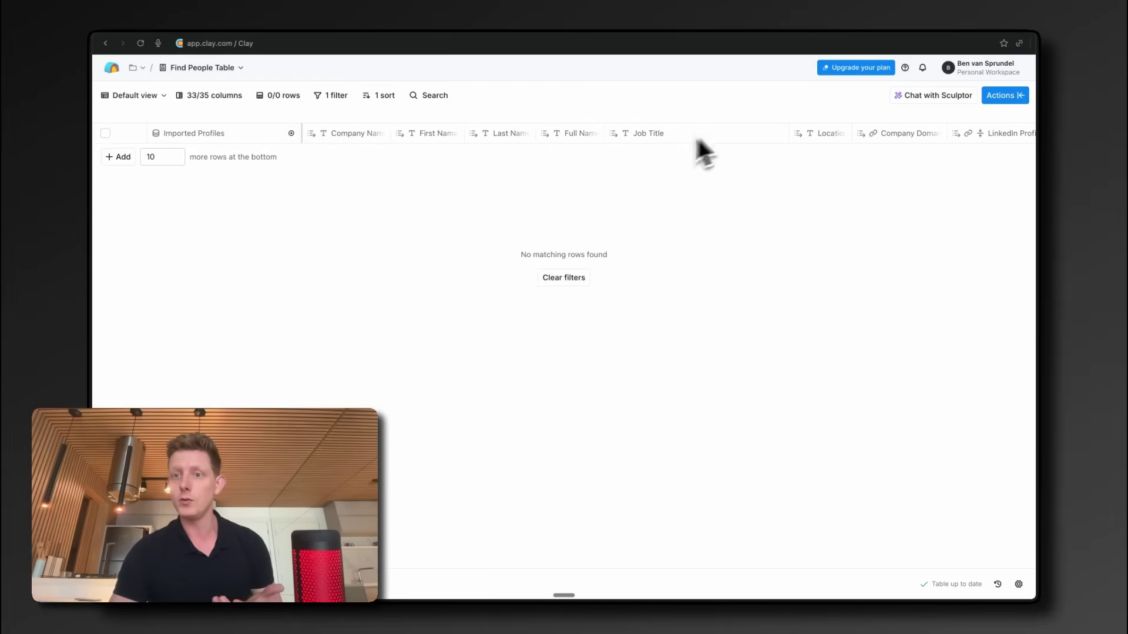
click(854, 71)
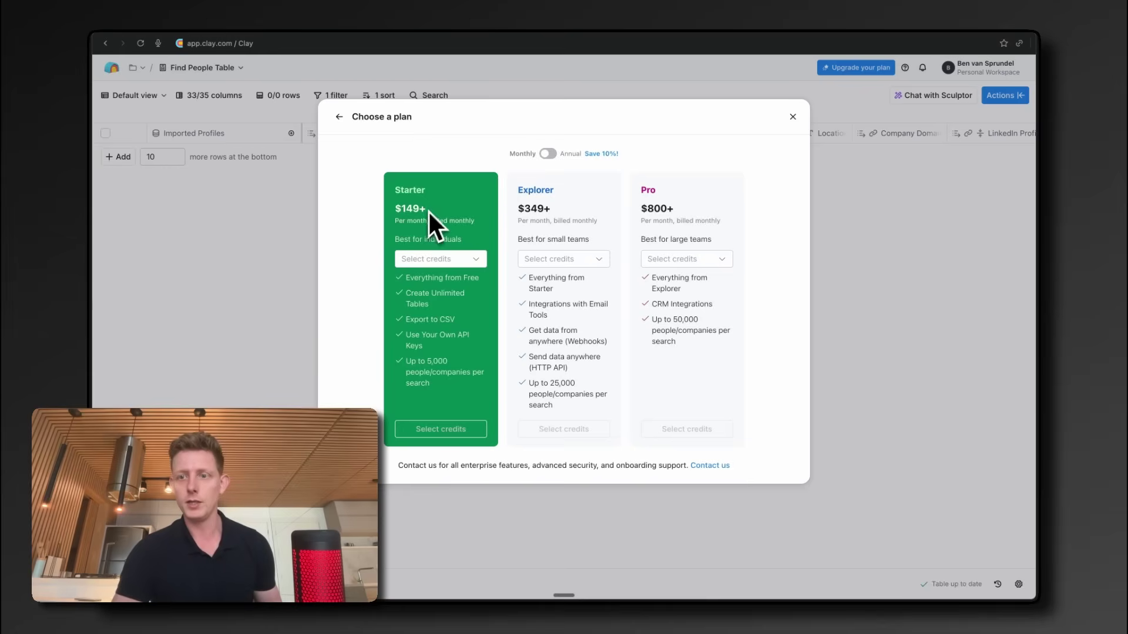
click(791, 117)
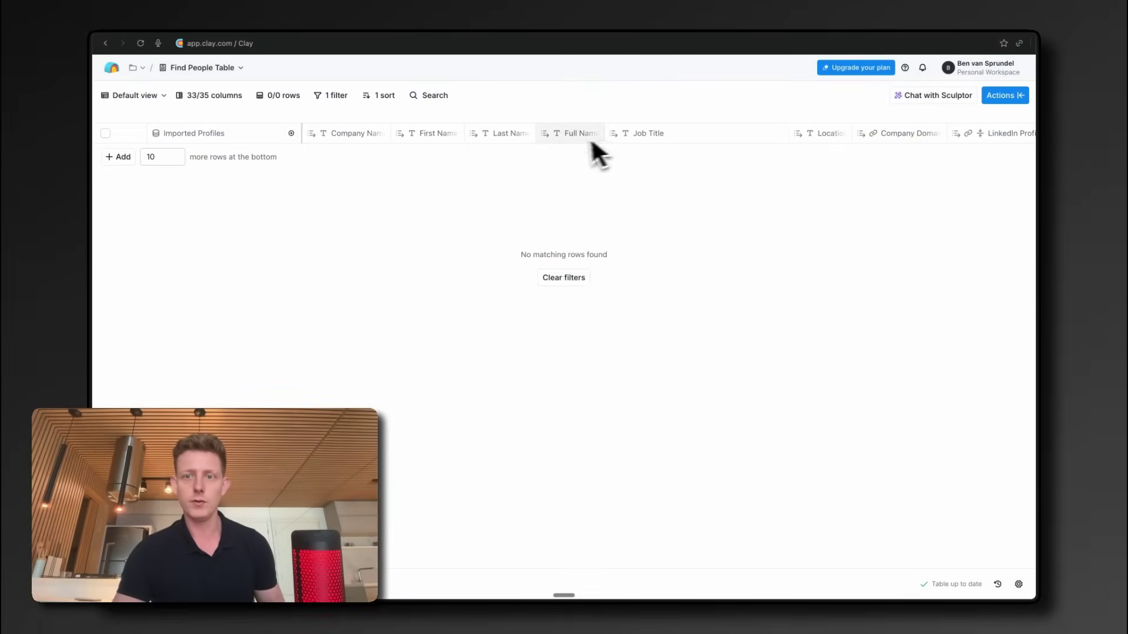
scroll(586, 145, right, 5)
scroll(573, 146, right, 1)
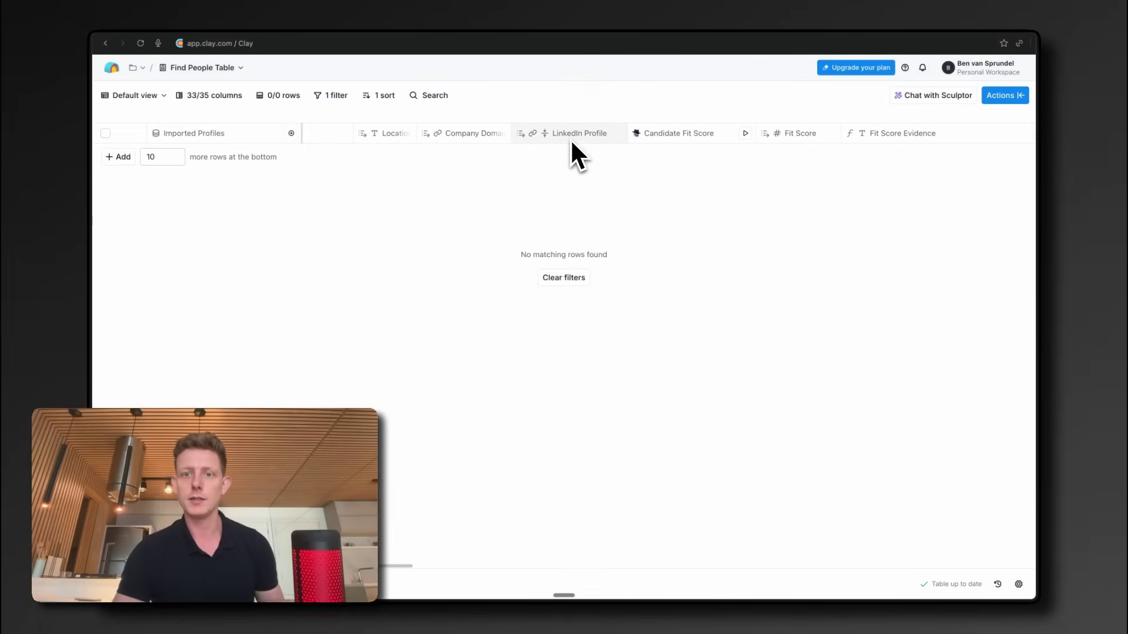
Step: Check the Candidate Fit Score column's OpenAI account, cancel adding a new API key, and close its settings
click(676, 139)
click(688, 181)
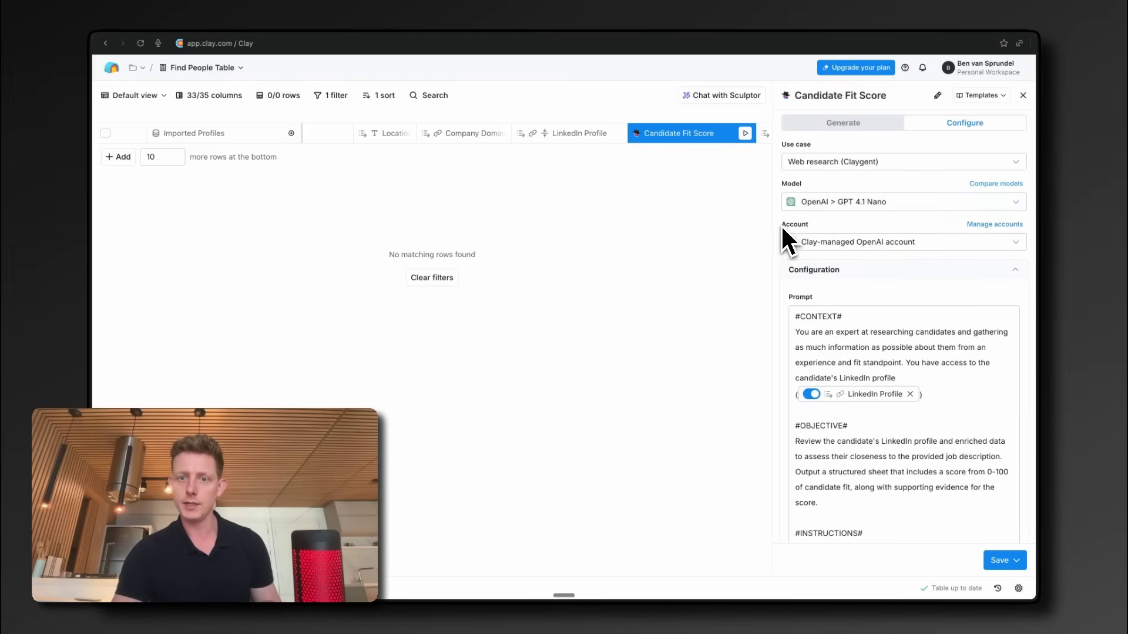
drag(781, 225, 809, 225)
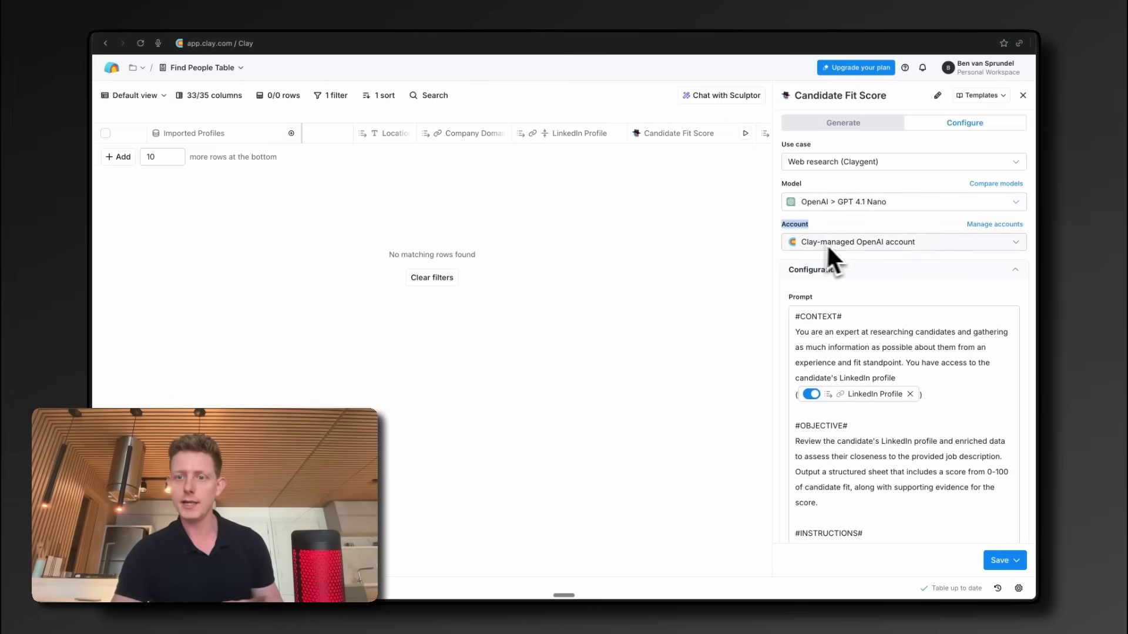
click(880, 250)
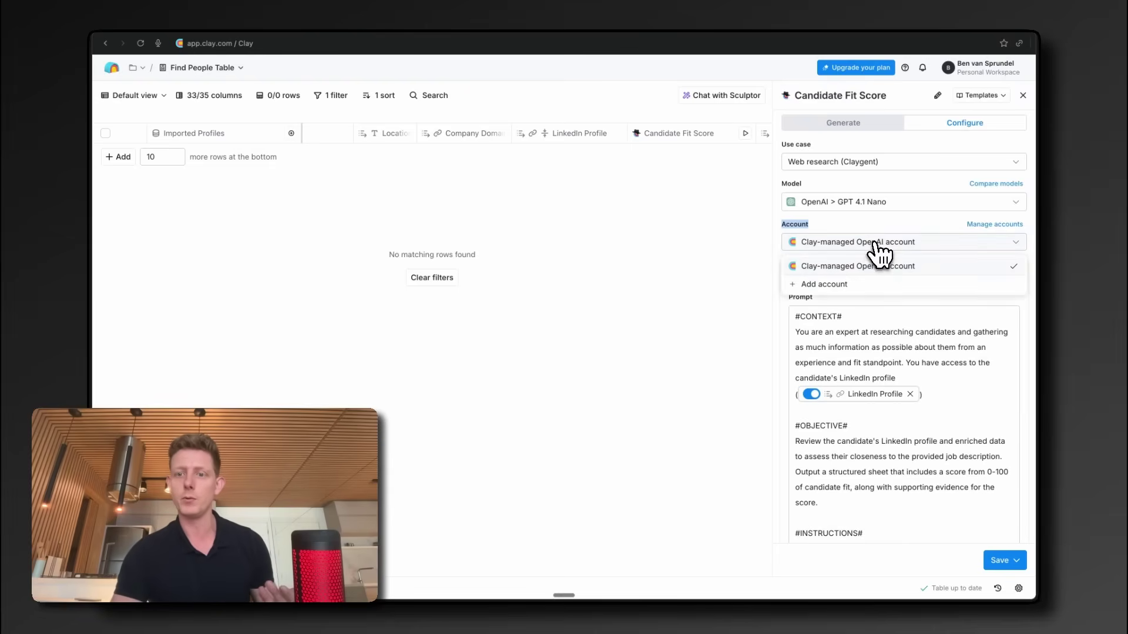
click(837, 284)
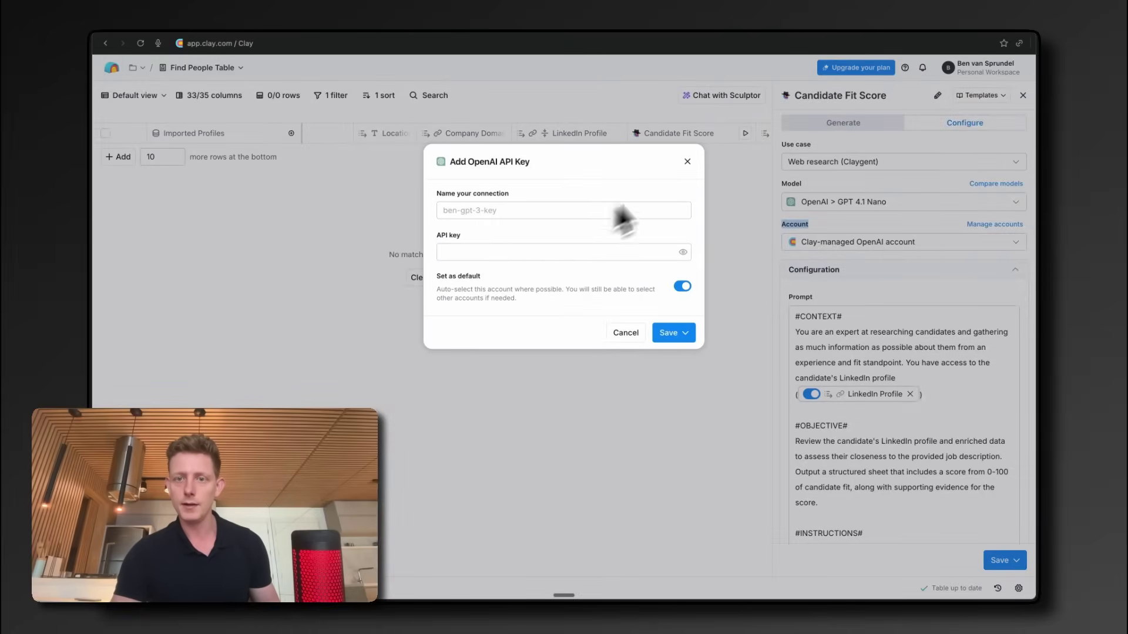
click(687, 161)
click(1022, 95)
scroll(828, 129, right, 3)
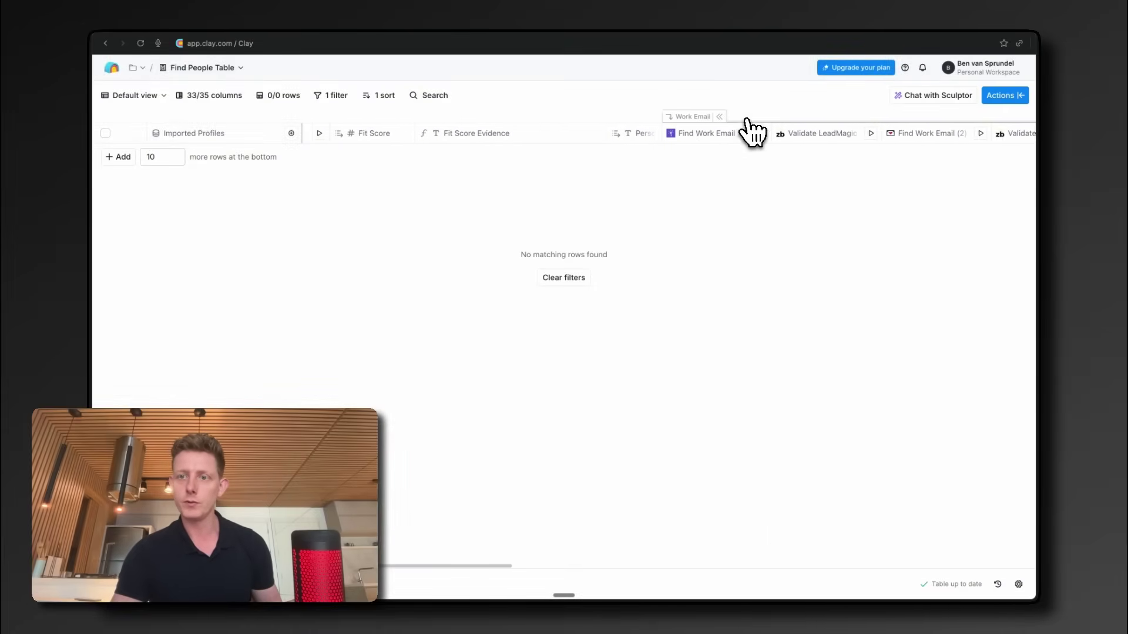
scroll(750, 127, right, 3)
scroll(750, 126, right, 3)
scroll(749, 126, right, 3)
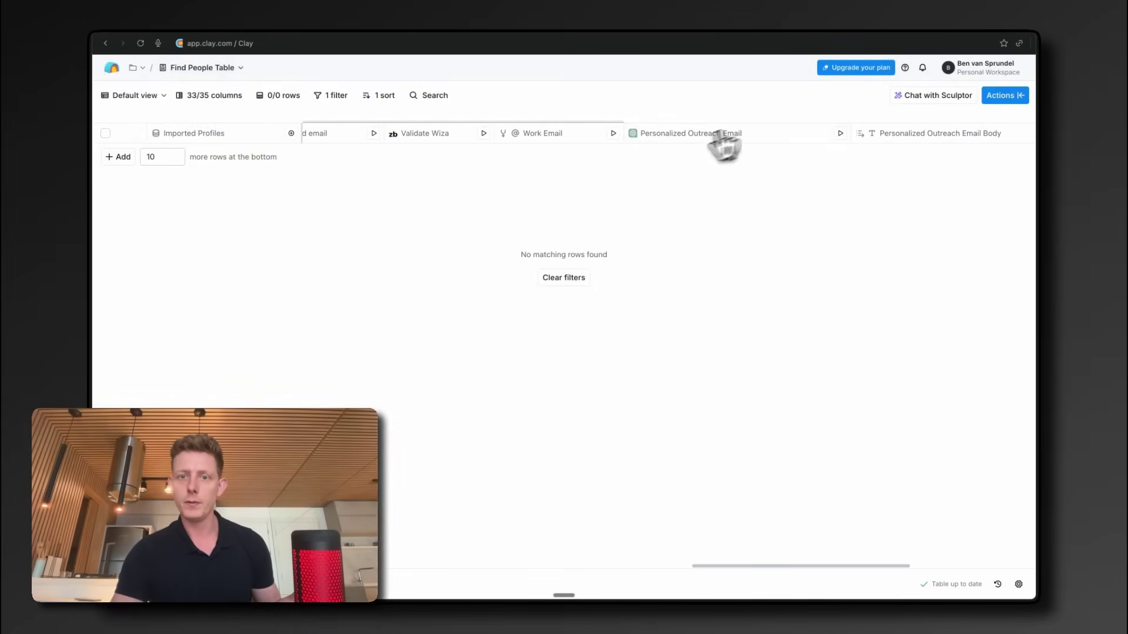
Step: Edit the Personalized Outreach Email column and view its OpenAI account choices
click(680, 137)
click(691, 181)
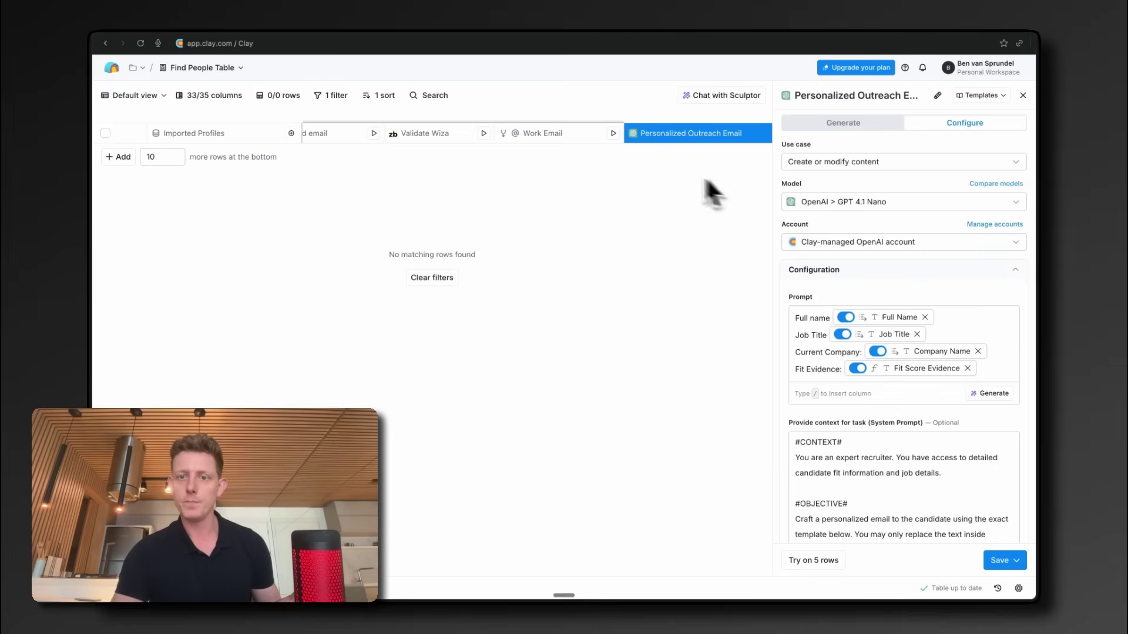
click(840, 247)
click(731, 224)
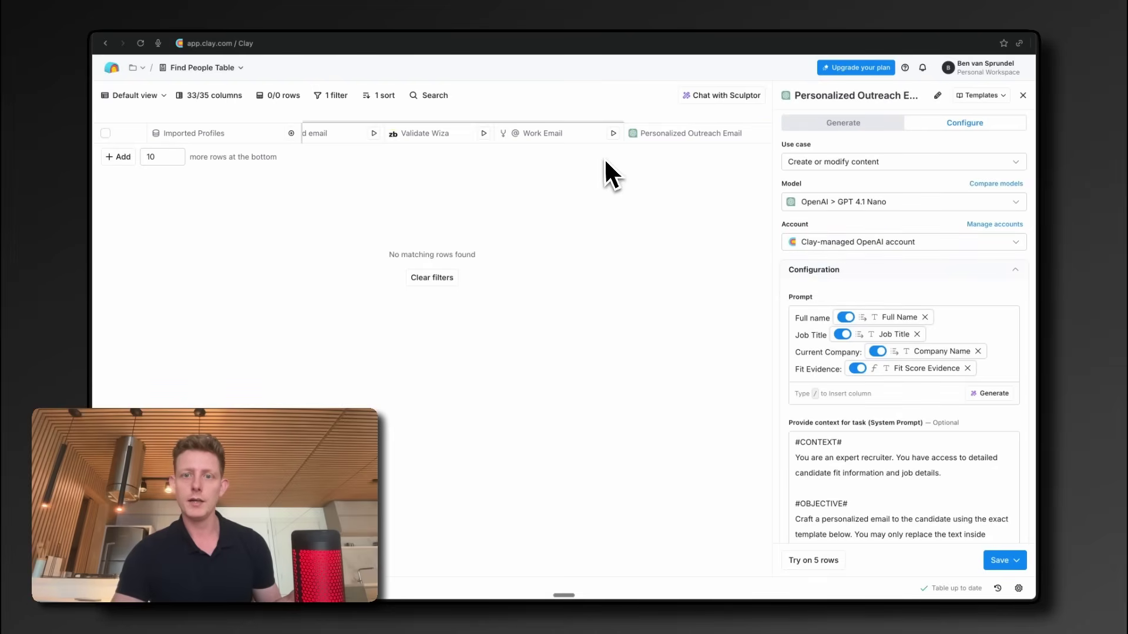
scroll(582, 145, left, 3)
scroll(554, 140, right, 5)
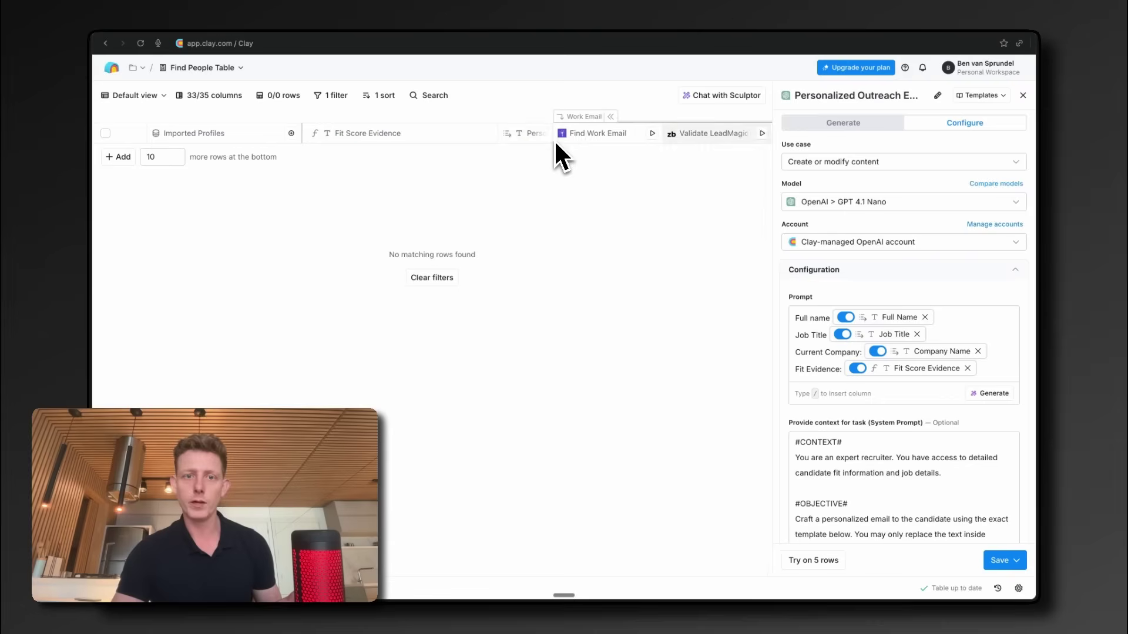
Step: Inspect the LeadMagic step's Clay-managed account in the Find Work Email waterfall, then close the settings
click(632, 140)
click(649, 177)
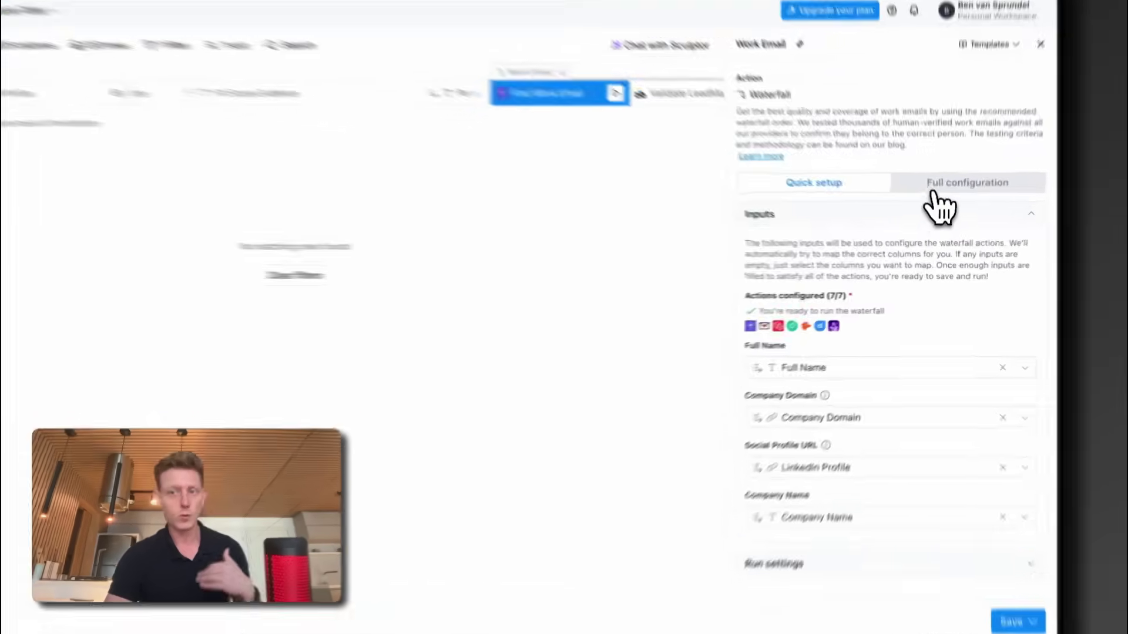
click(937, 196)
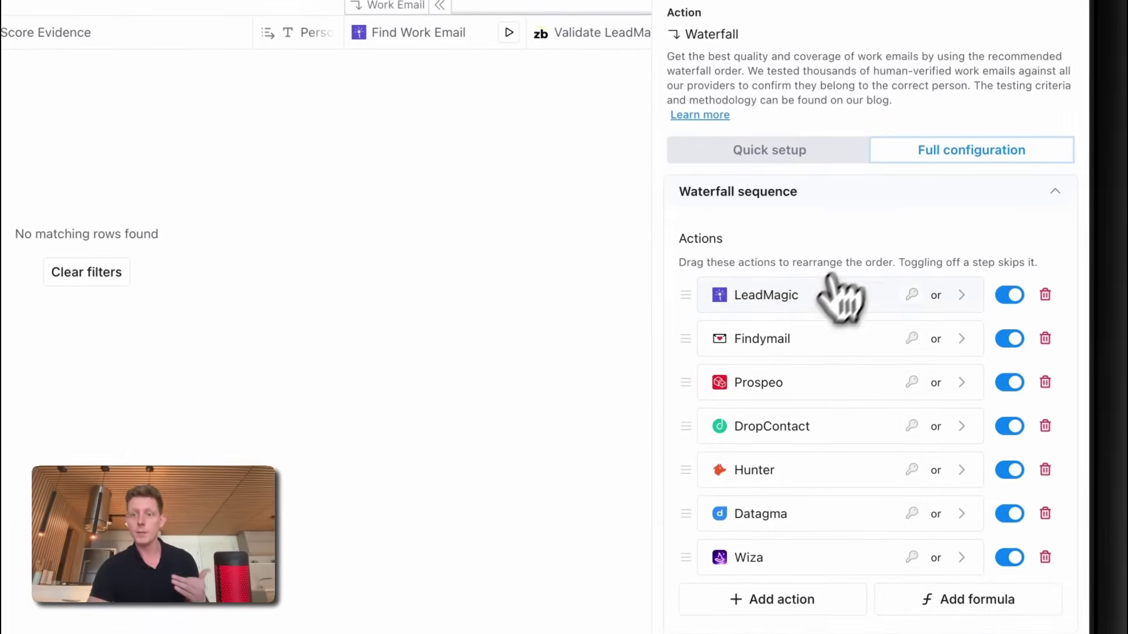
click(847, 302)
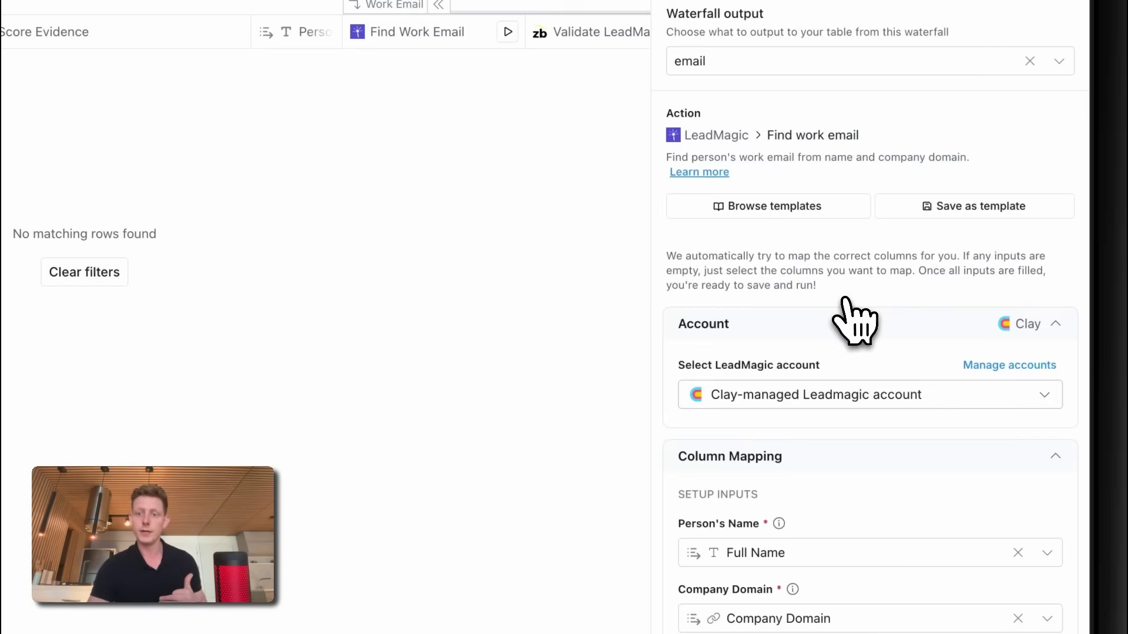
click(804, 397)
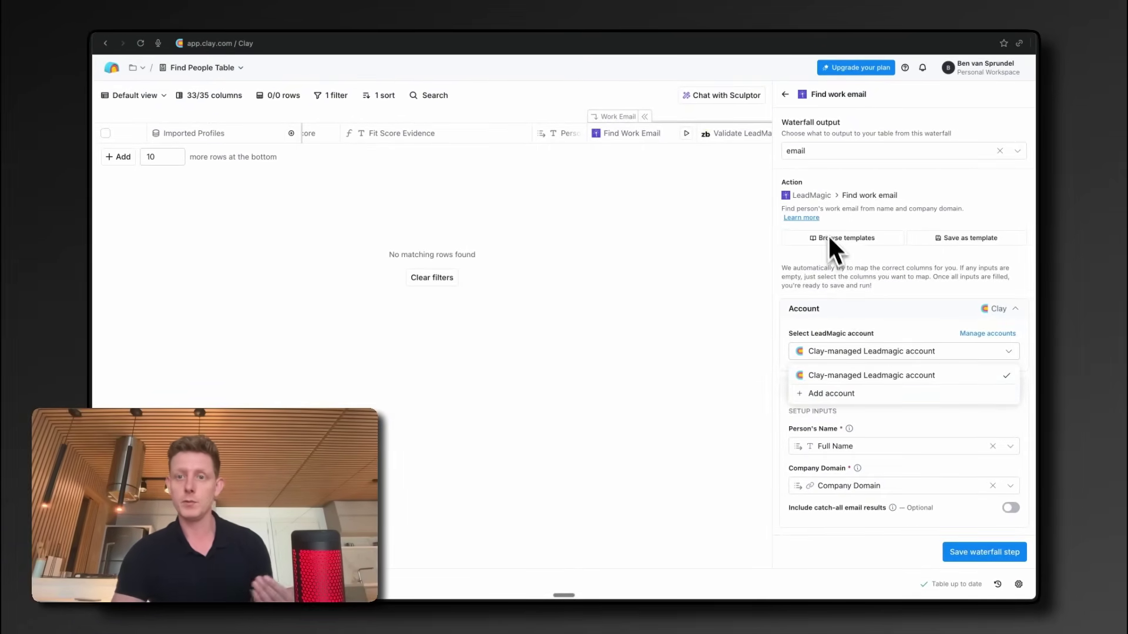
click(787, 96)
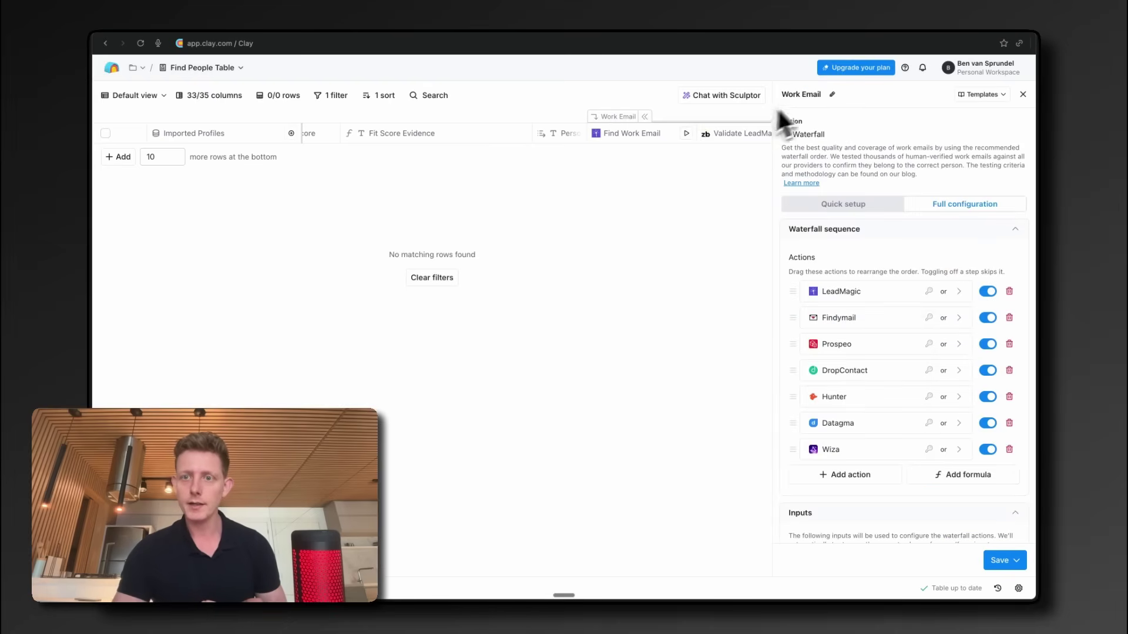
click(1022, 95)
scroll(755, 132, right, 5)
scroll(755, 131, right, 5)
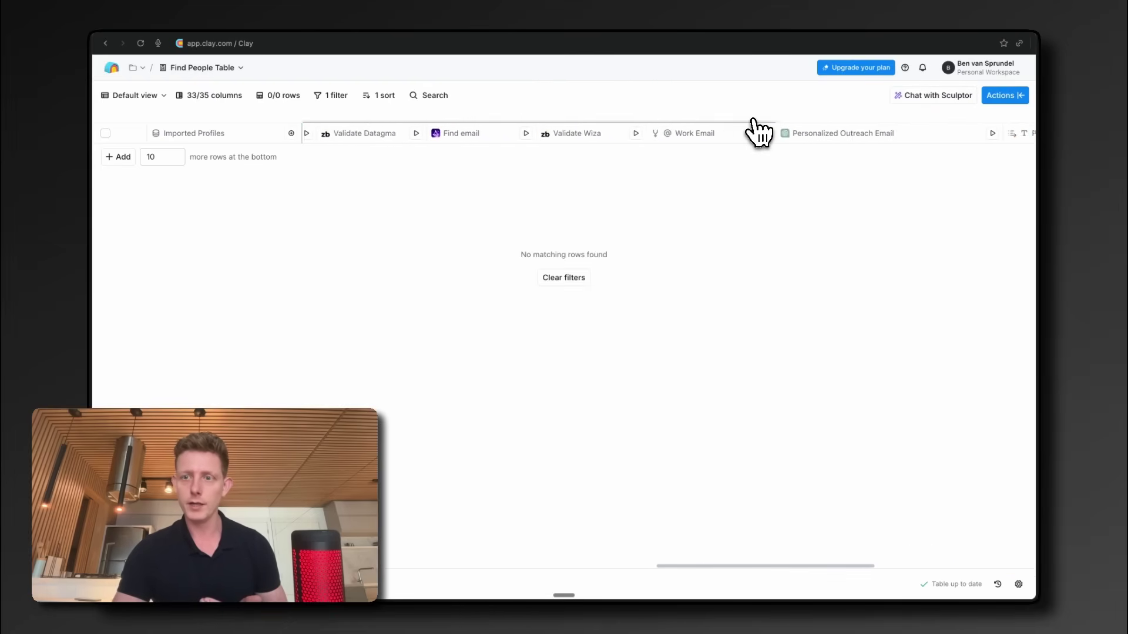
scroll(755, 132, right, 5)
scroll(754, 123, right, 5)
scroll(732, 133, right, 3)
click(715, 133)
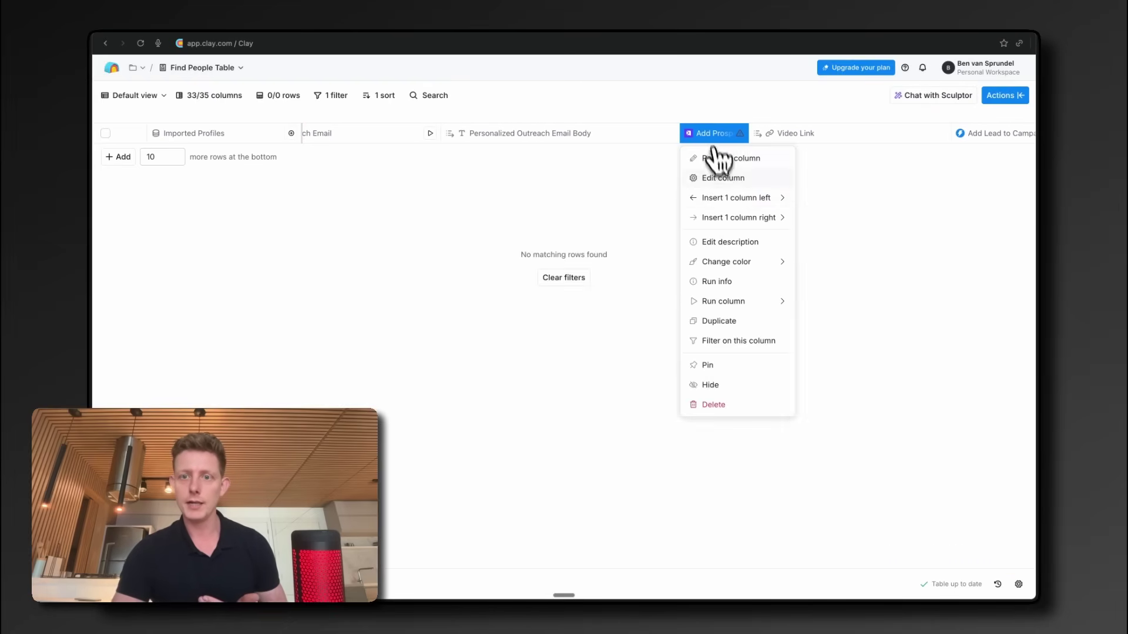
click(733, 180)
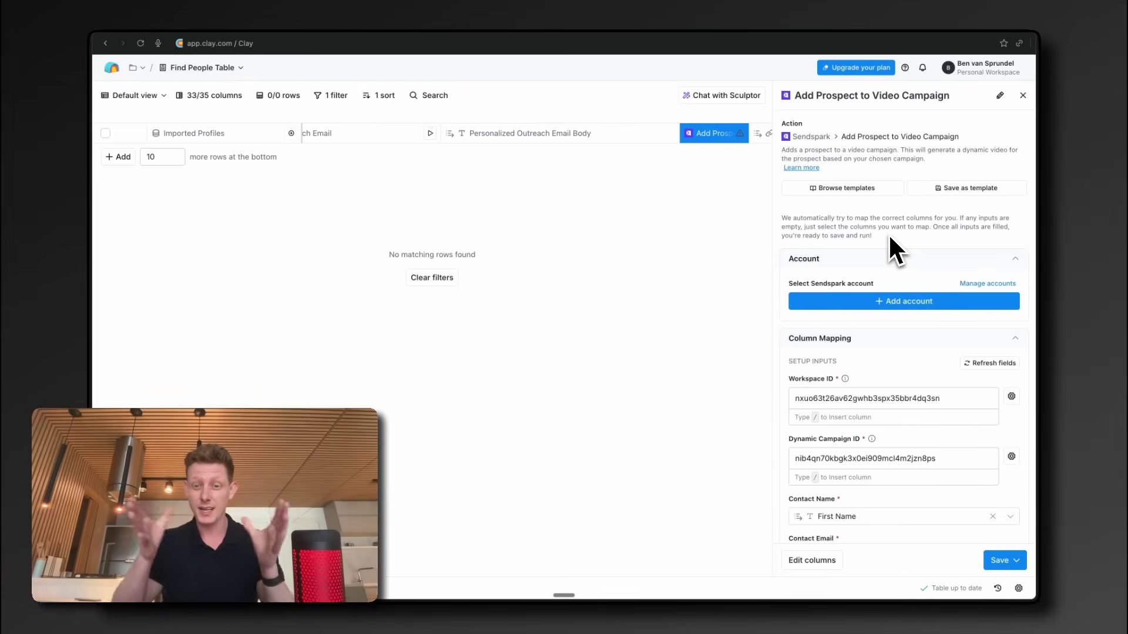
click(857, 301)
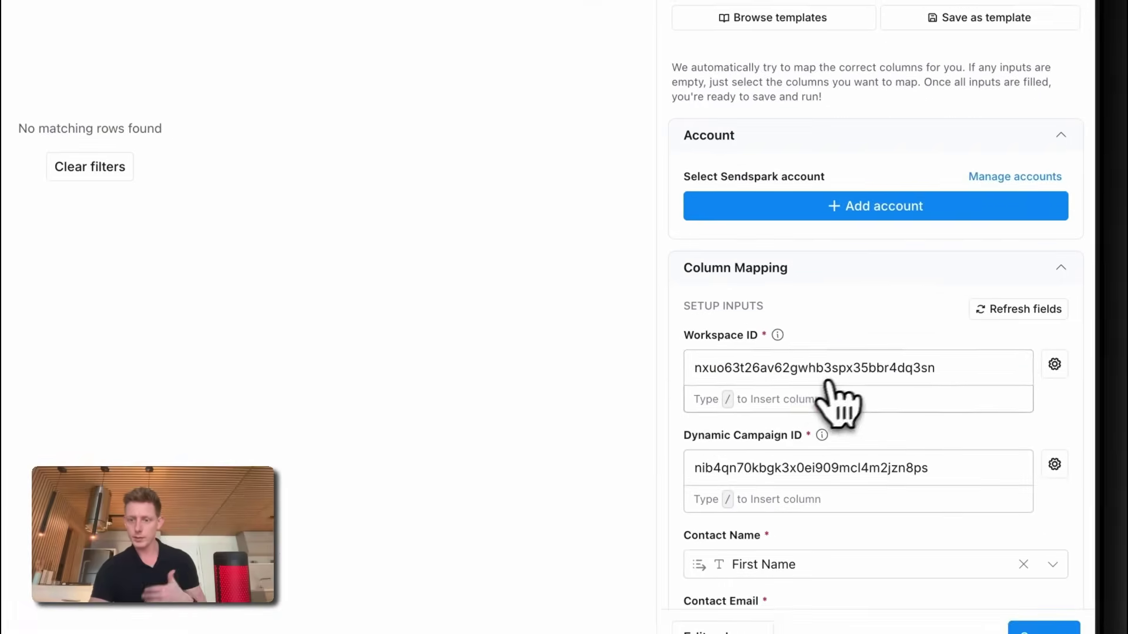
scroll(797, 397, down, 2)
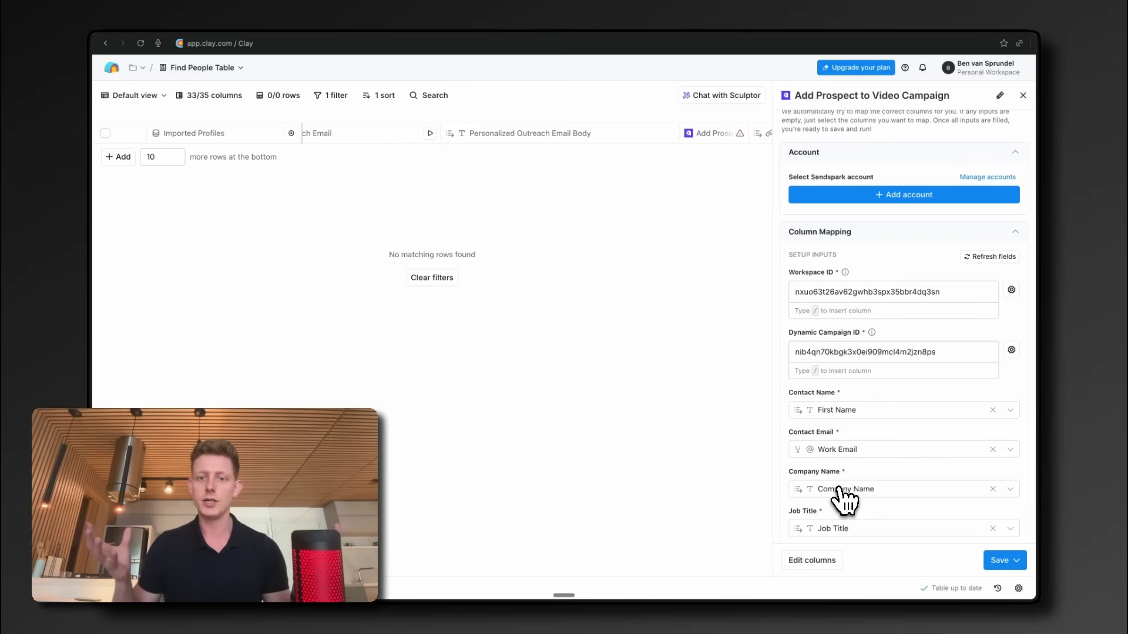
scroll(842, 498, down, 3)
scroll(844, 499, down, 3)
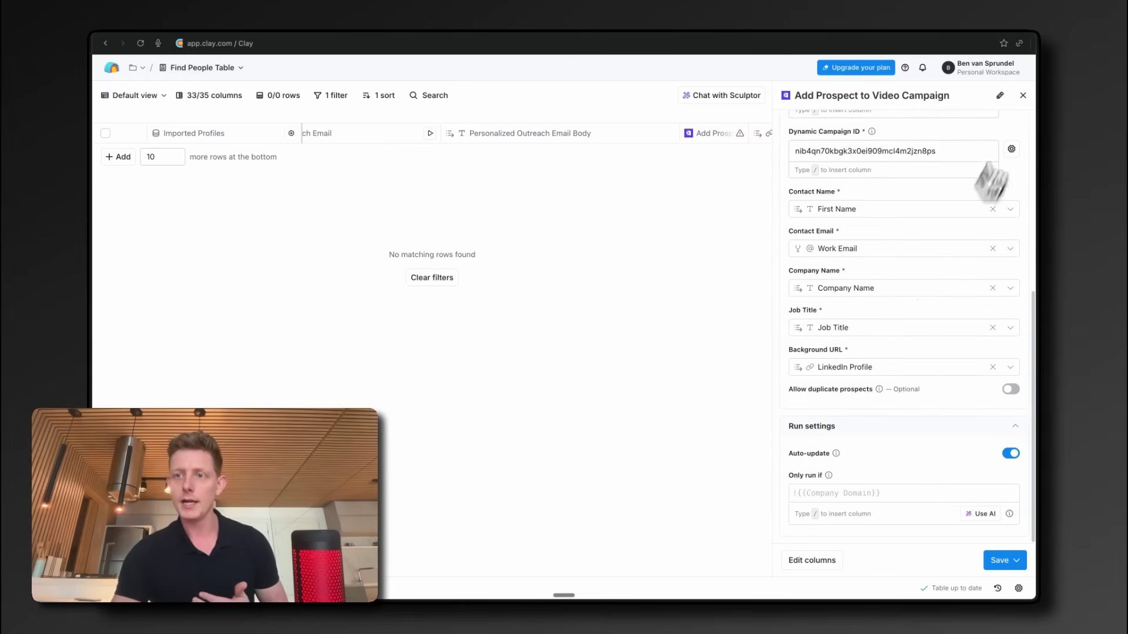
click(1022, 96)
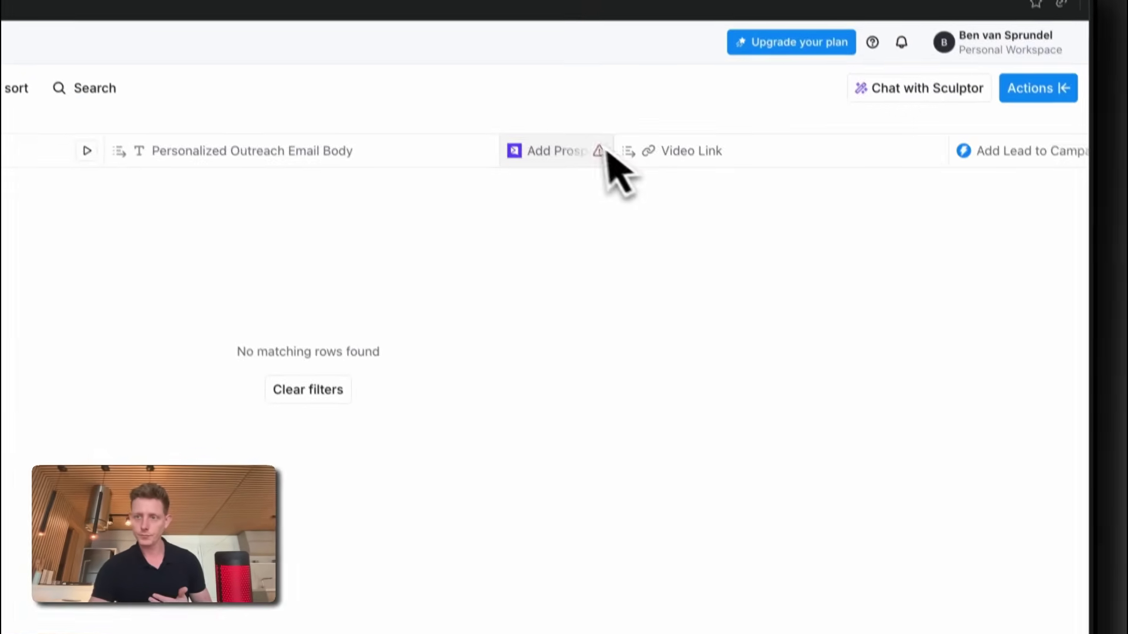
scroll(608, 152, right, 5)
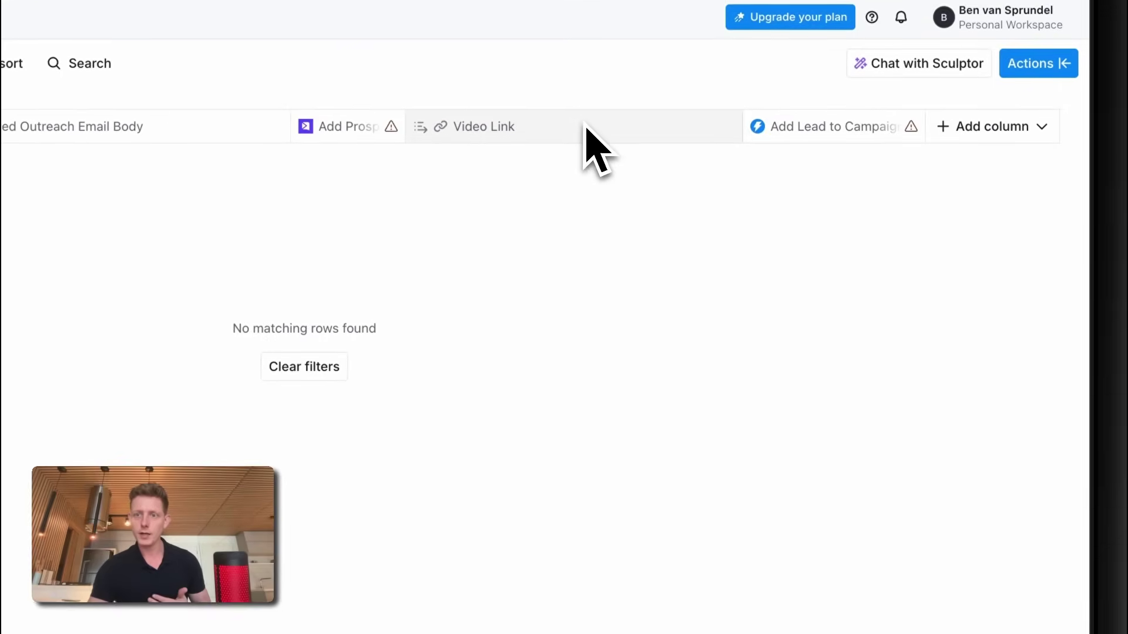
click(774, 131)
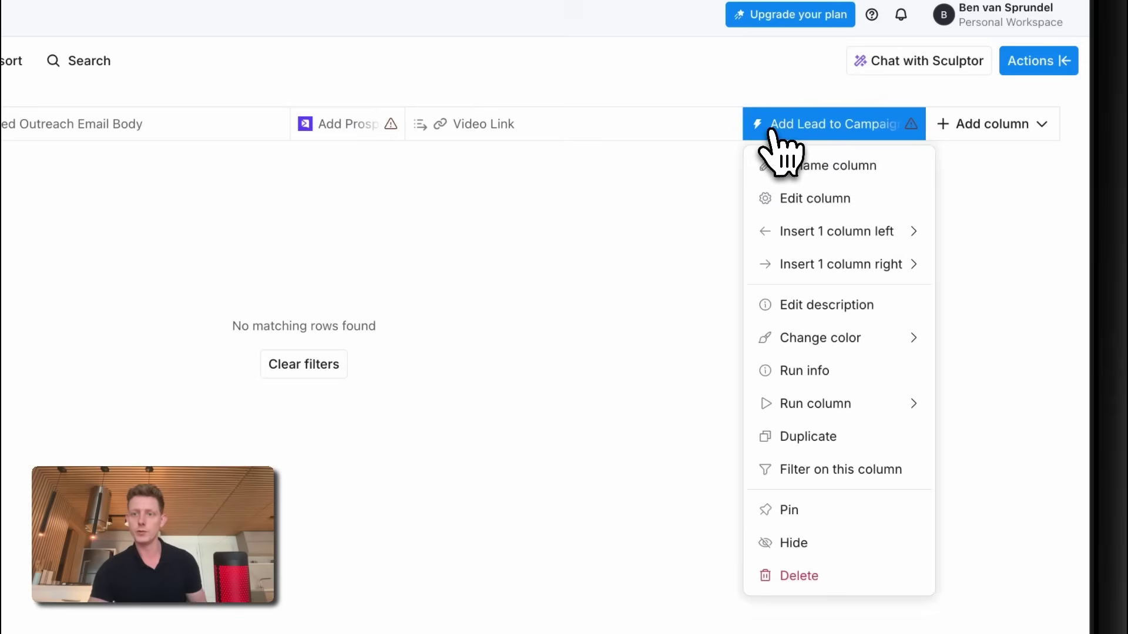
click(804, 205)
scroll(870, 373, down, 3)
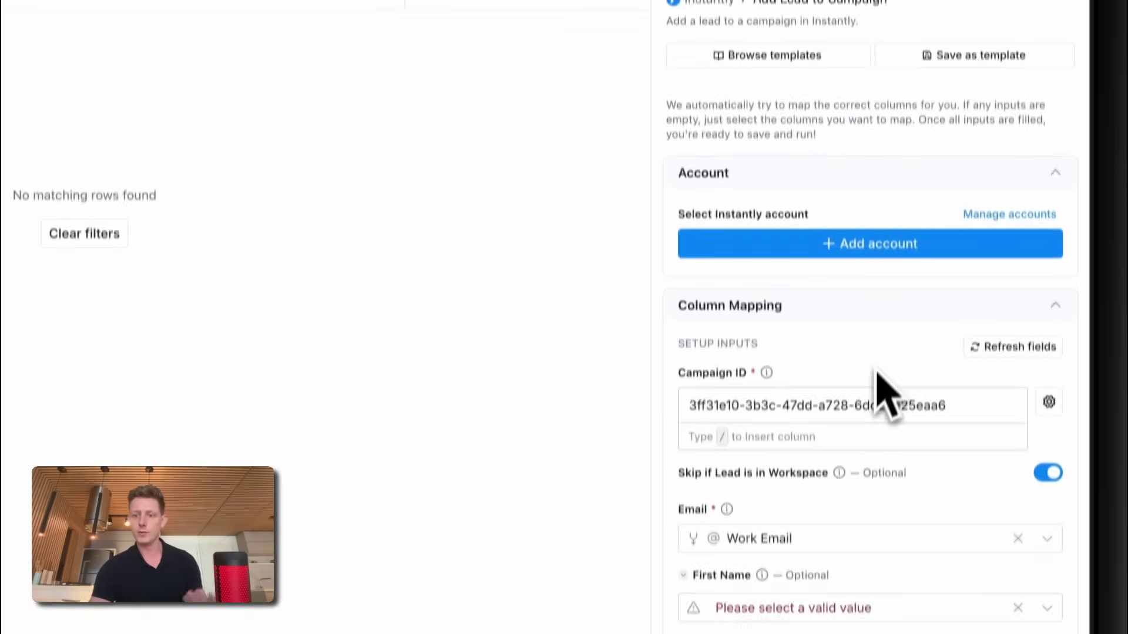
scroll(881, 389, down, 1)
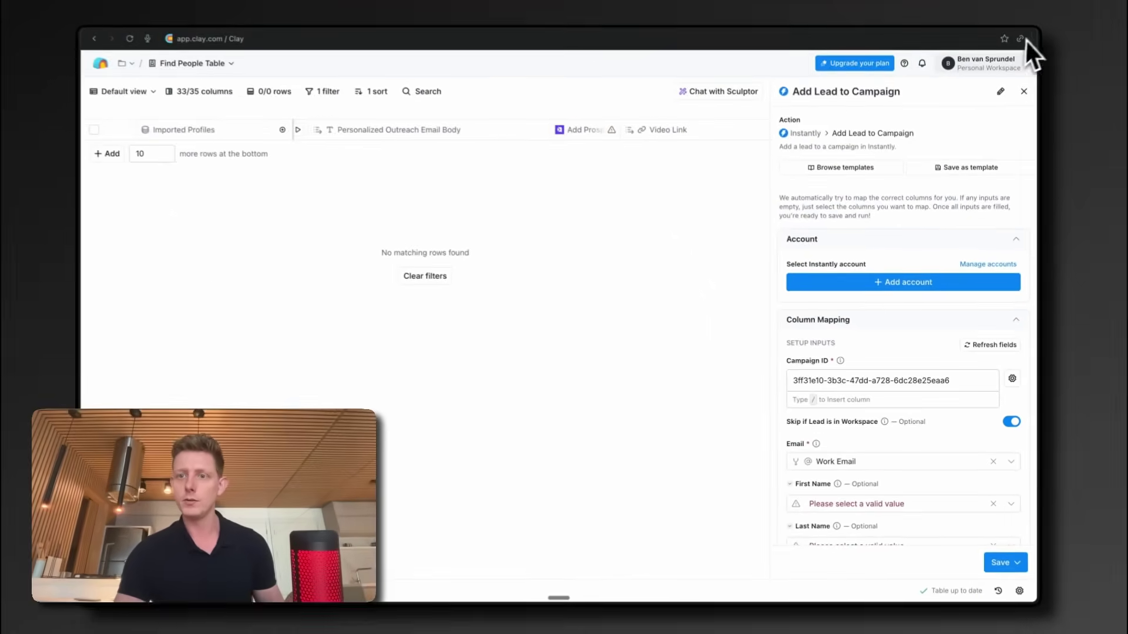
click(1022, 97)
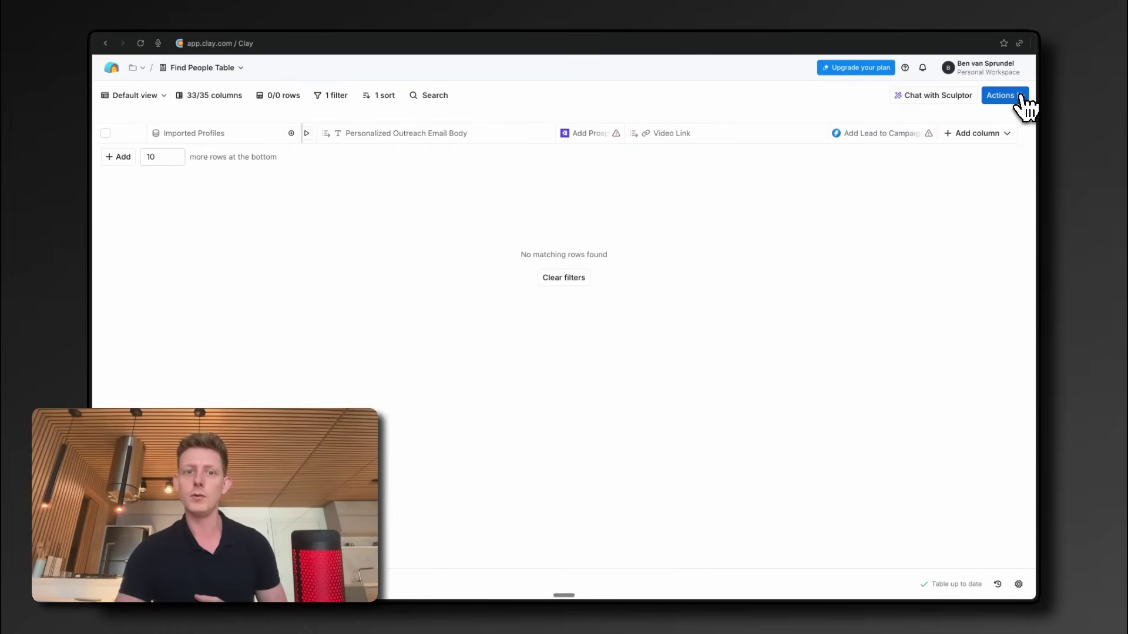